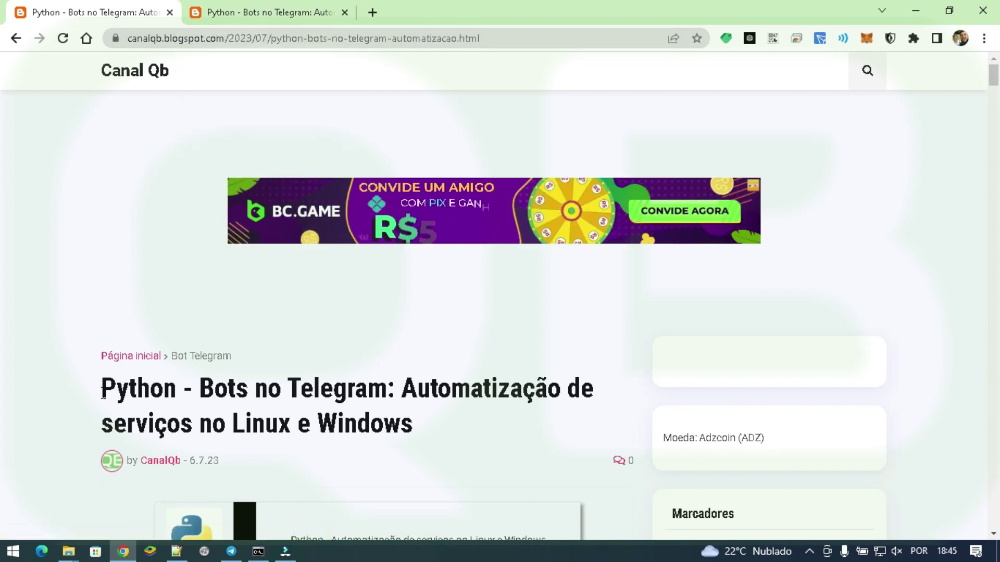
Step: Review the second half of the article title and the Squad TRX bot chat in Telegram, returning to the article
left_click_drag(402, 399, 413, 435)
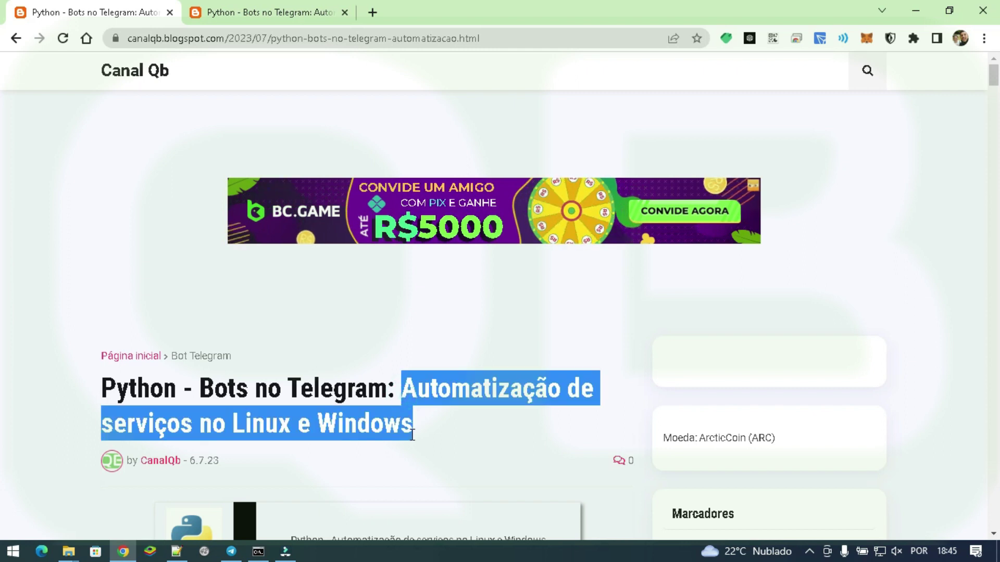
left_click(231, 552)
left_click(453, 457)
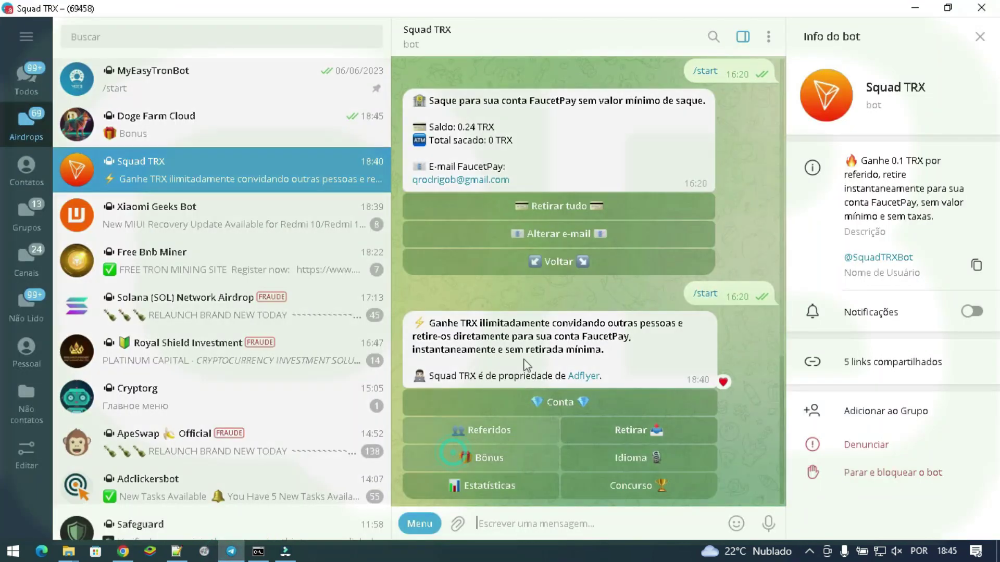
left_click(592, 311)
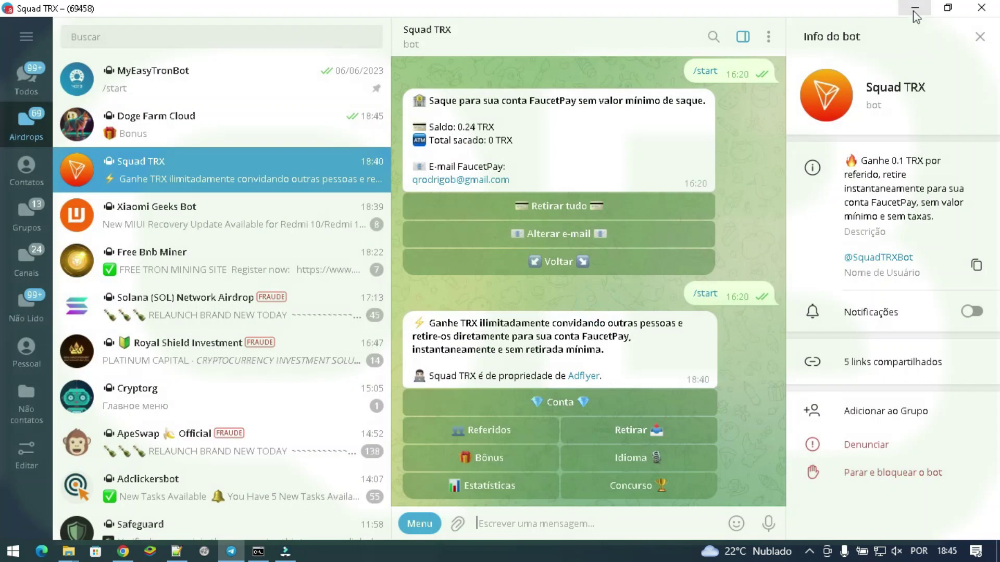
left_click(914, 11)
mouse_move(250, 558)
left_click(232, 553)
left_click(915, 10)
Step: Switch to the command prompt and clear its screen with cls
left_click(267, 554)
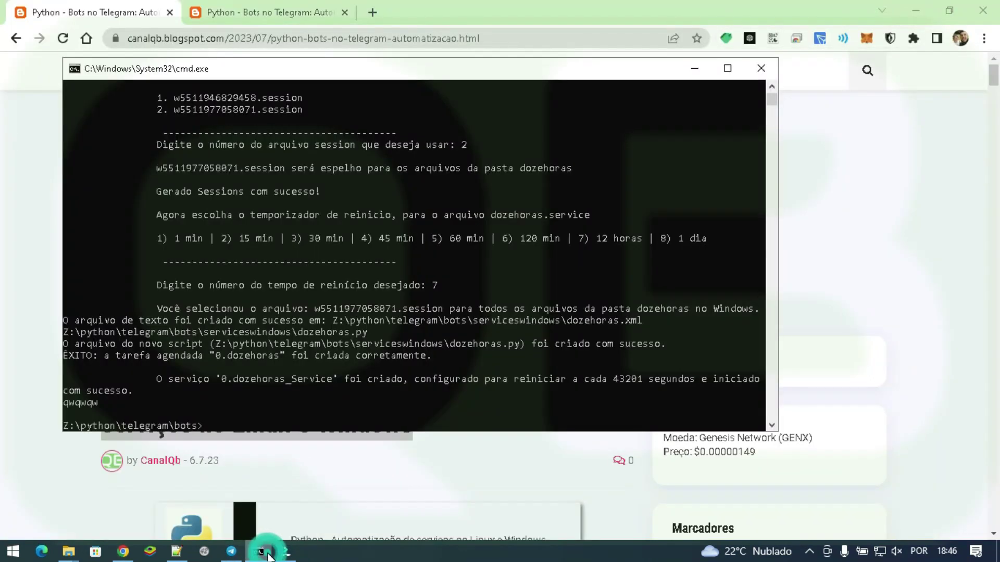
type("cls")
key("Return")
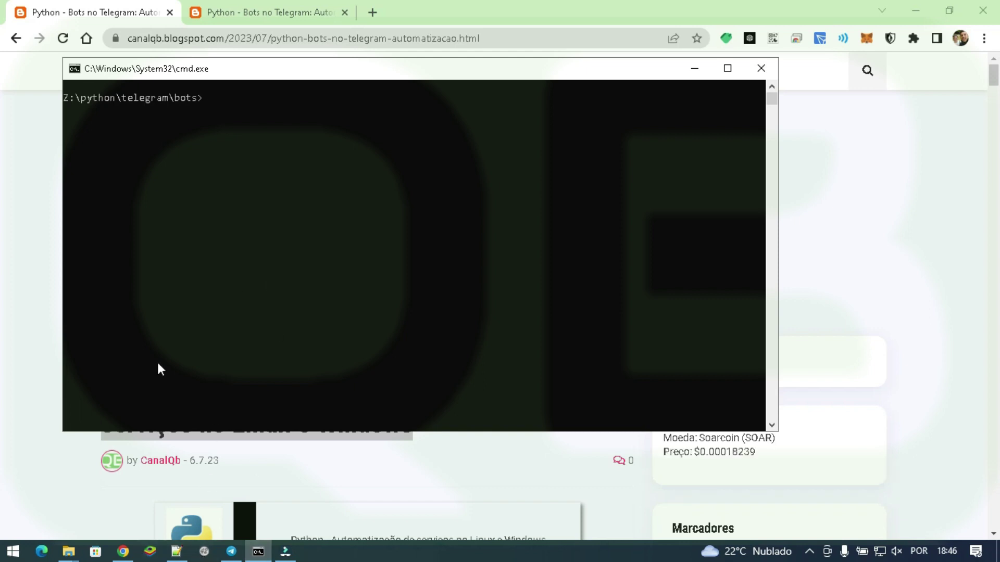
Step: Open the Windows Task Scheduler by running control schedtasks
key("super+r")
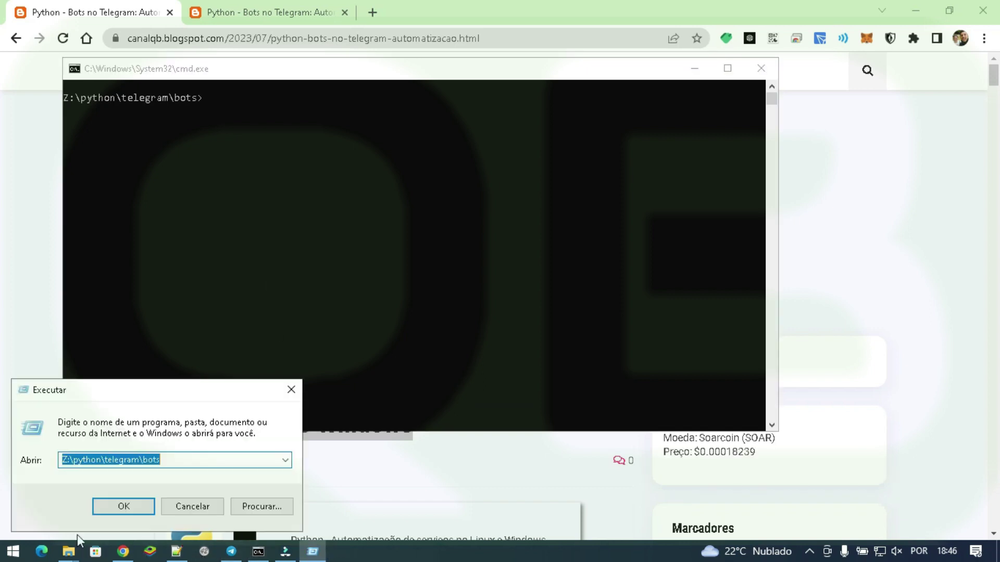
key("Down")
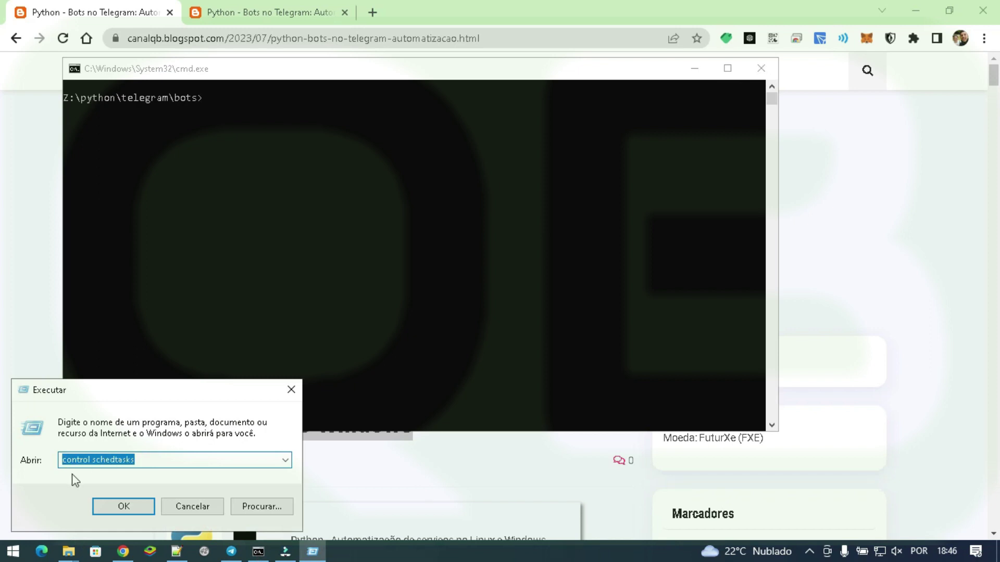
left_click_drag(93, 458, 136, 459)
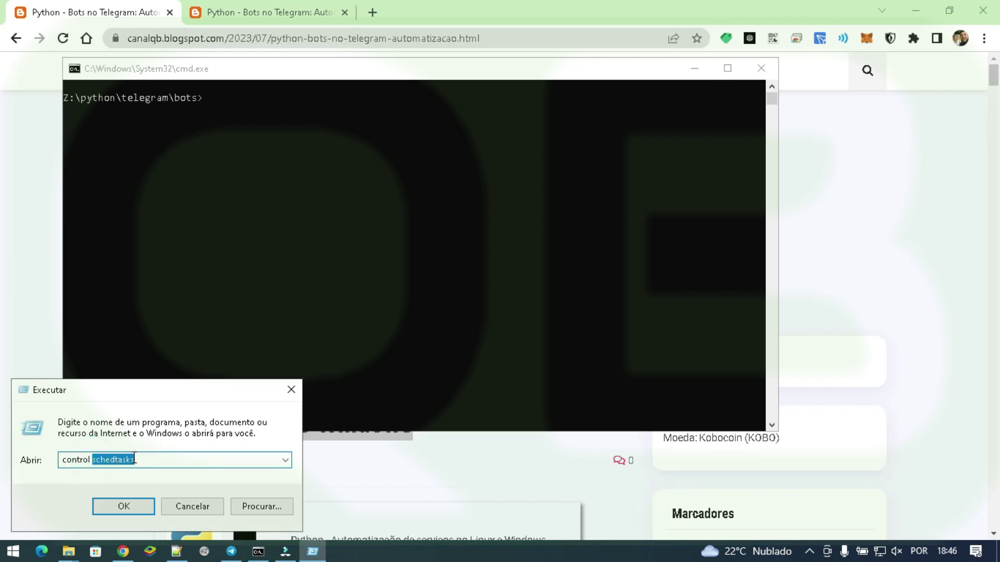
left_click(124, 510)
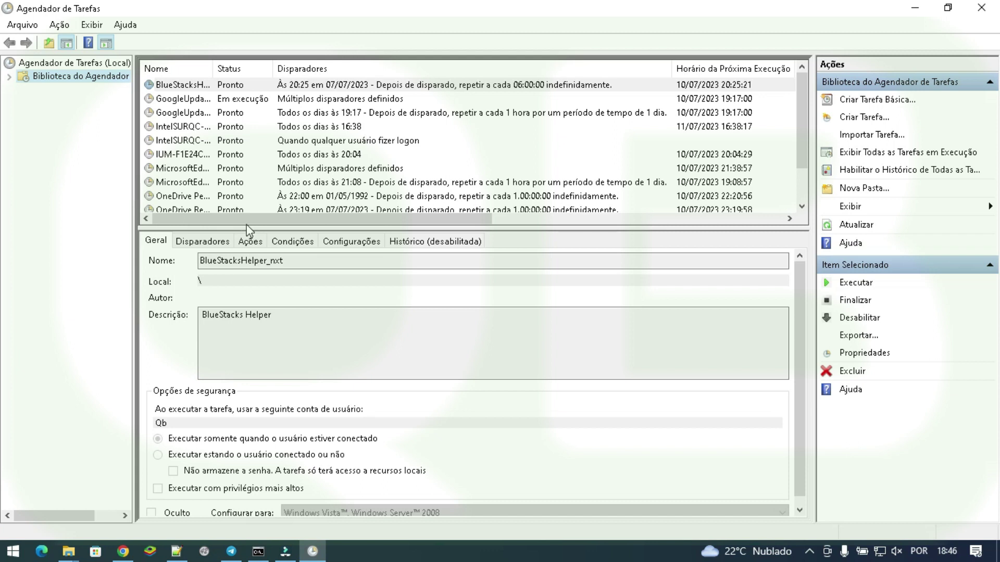
Step: Enlarge the scheduled task list to show all its entries and leave no task selected
left_click_drag(247, 230, 240, 394)
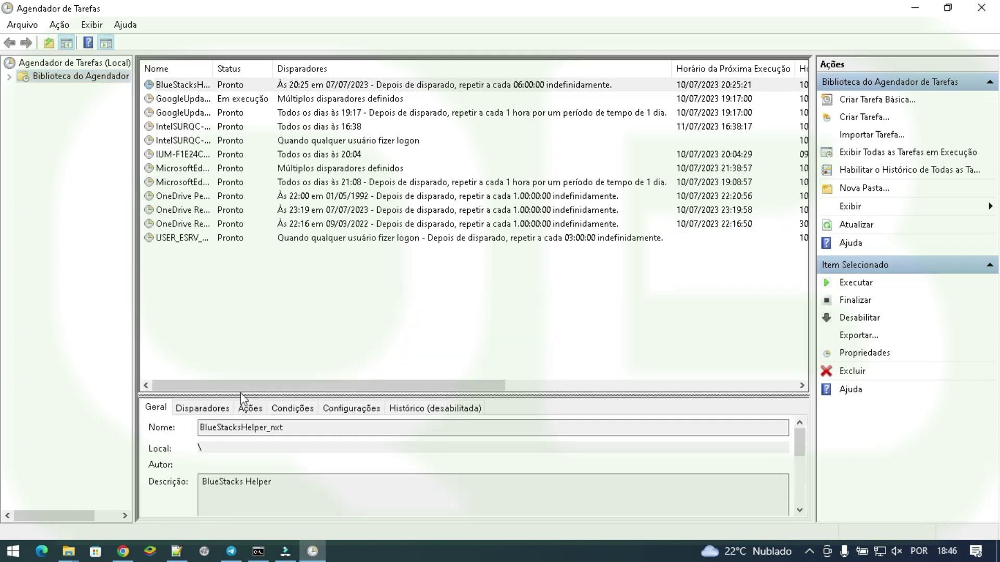
key("ctrl+a")
left_click(216, 313)
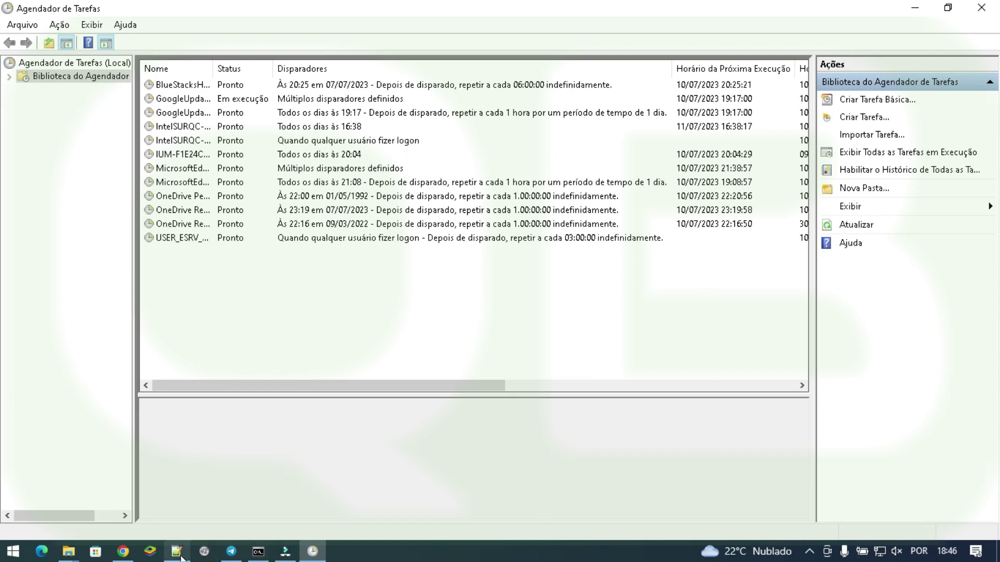
Step: Switch to the command prompt and run criarservicos.py from the telegram\bots folder
left_click(258, 552)
left_click_drag(277, 77, 362, 225)
type("c")
key("Tab")
key("Return")
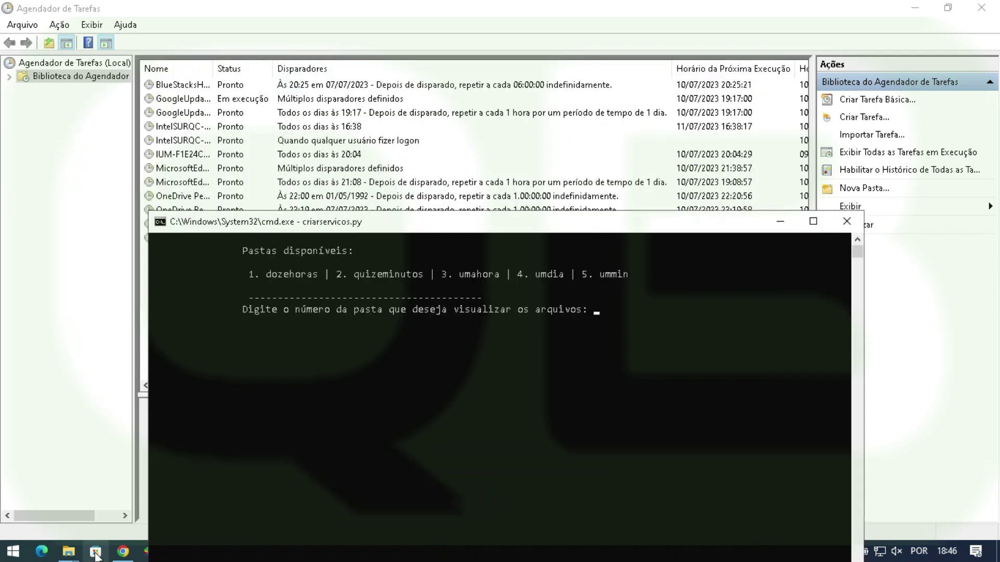
Step: Switch to File Explorer and open the bots folder above dozehoras
left_click(68, 551)
left_click(223, 478)
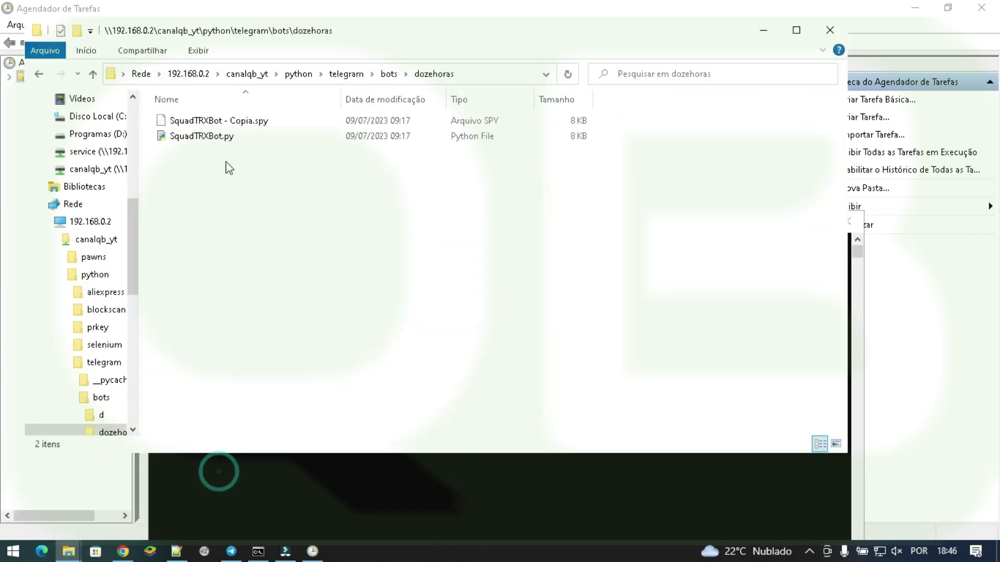
left_click(385, 74)
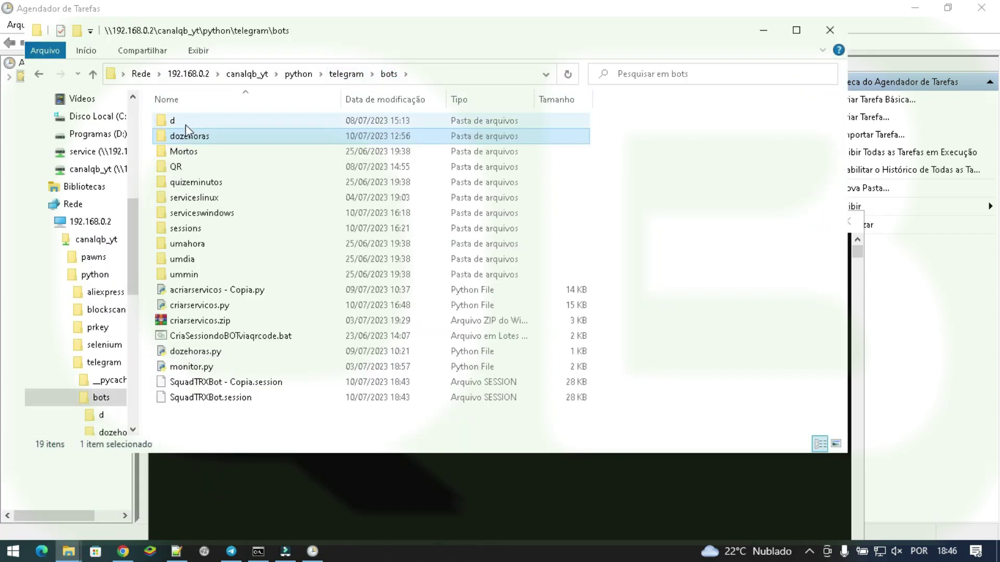
Step: Compare the numbered folders offered by criarservicos.py with the matching folders inside the bots folder
key("alt+Tab")
left_click_drag(257, 272, 312, 272)
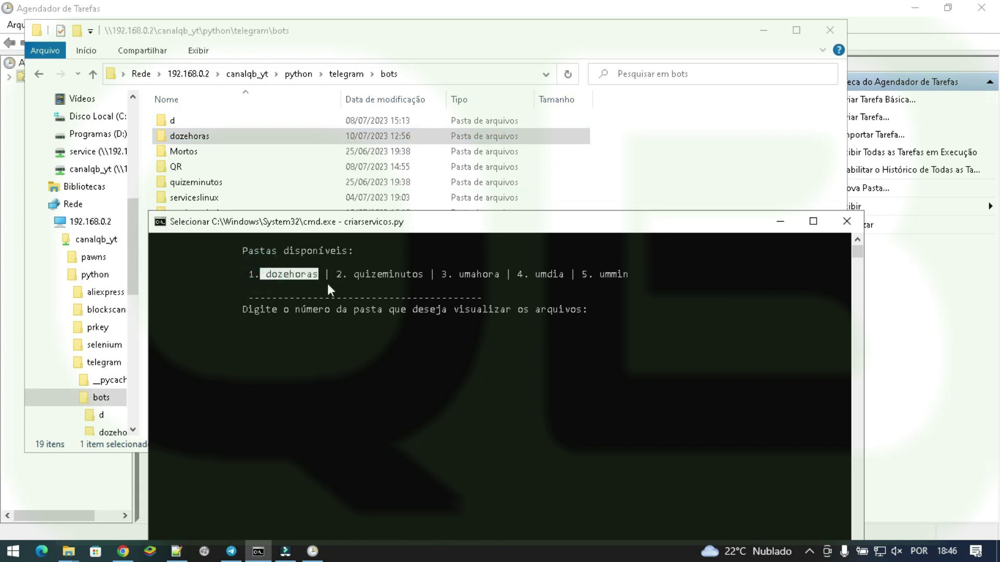
left_click_drag(356, 274, 405, 274)
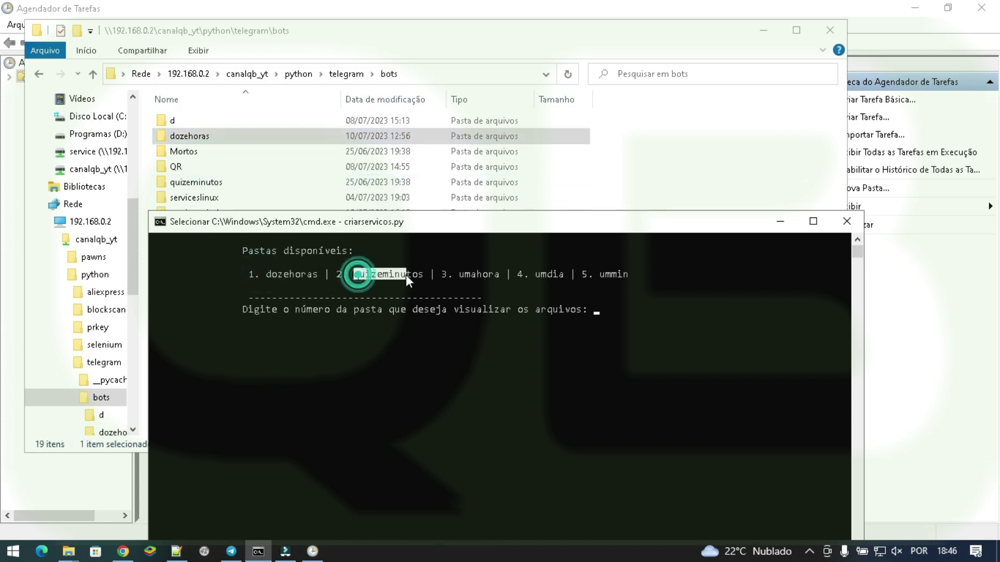
left_click(196, 182)
key("alt+Tab")
left_click(453, 273)
key("alt+Tab")
left_click(192, 261)
left_click(192, 275)
Step: Select the sessions, serviceswindows, serviceslinux and QR folders together in the bots folder
left_click(190, 228)
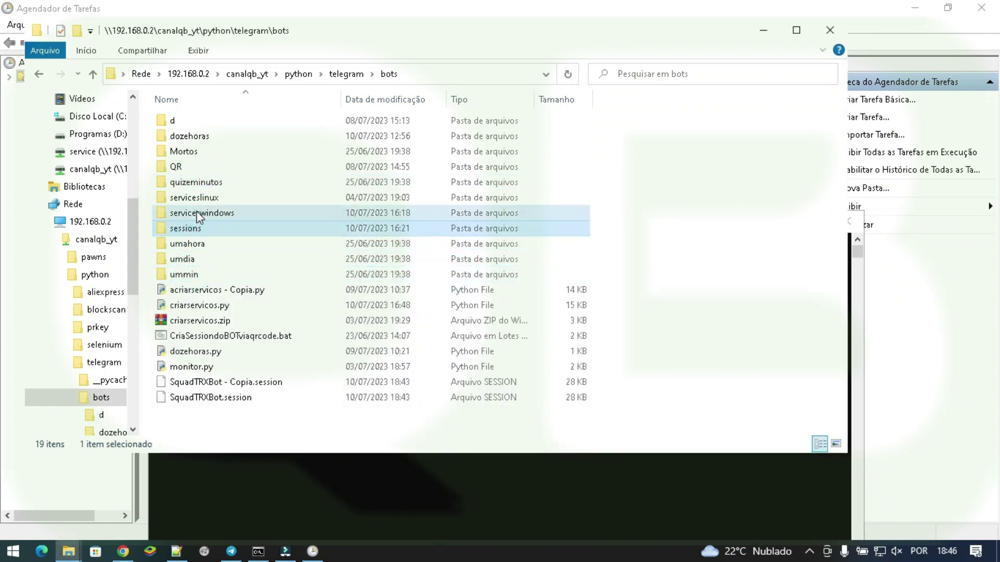
left_click(200, 213, "ctrl")
left_click(193, 198, "ctrl")
left_click(178, 168, "ctrl")
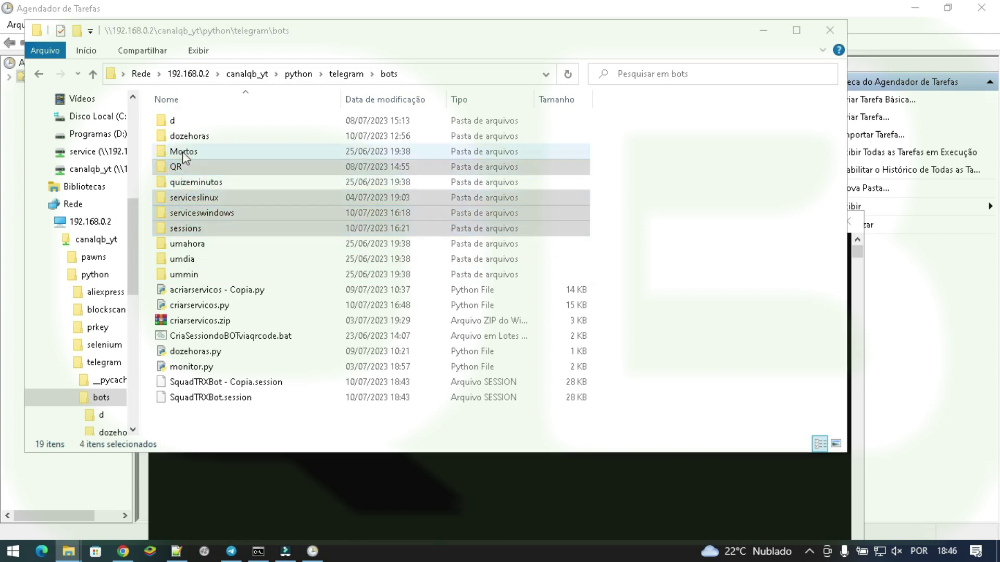
key("Return")
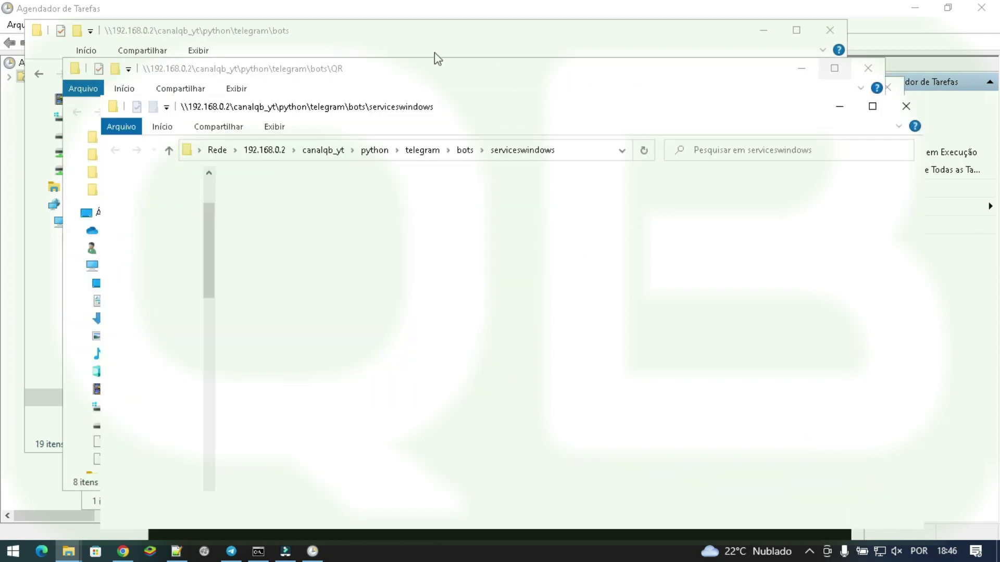
left_click(925, 12)
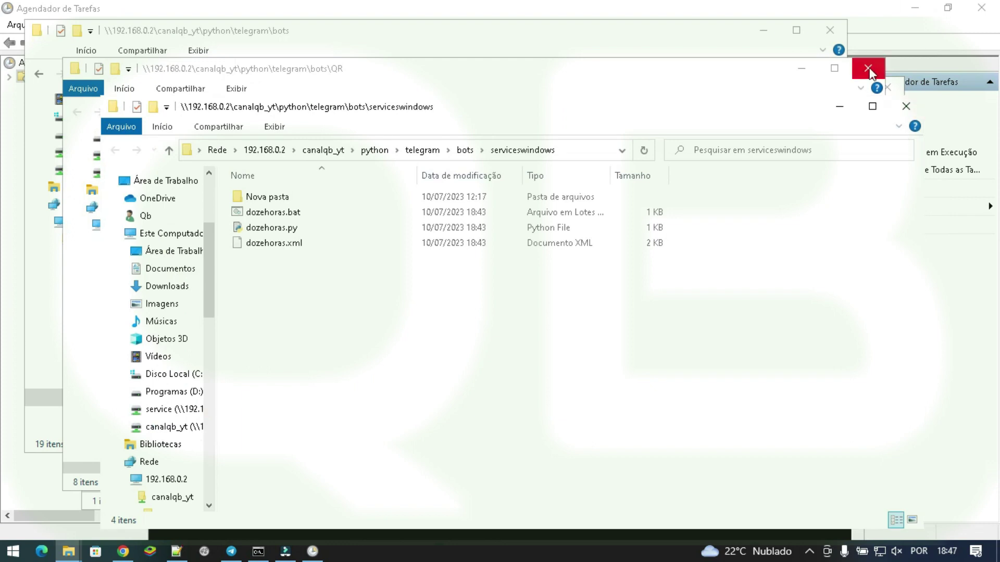
left_click(868, 70)
left_click(906, 106)
left_click(887, 89)
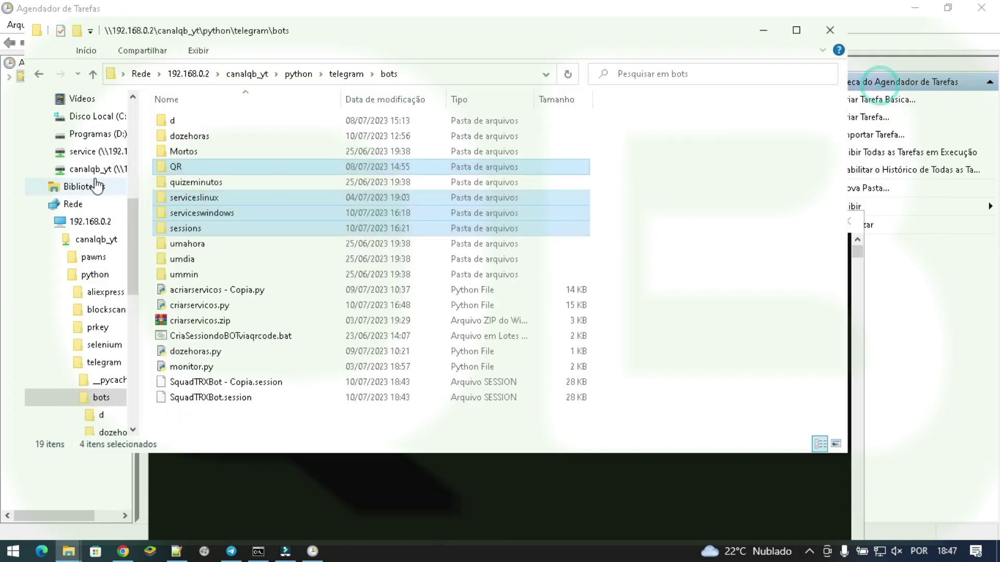
Step: Add the dozehoras and d folders to the selection and highlight the script's line of available folders
left_click(159, 135, "ctrl")
left_click(161, 121, "ctrl")
left_click(307, 485)
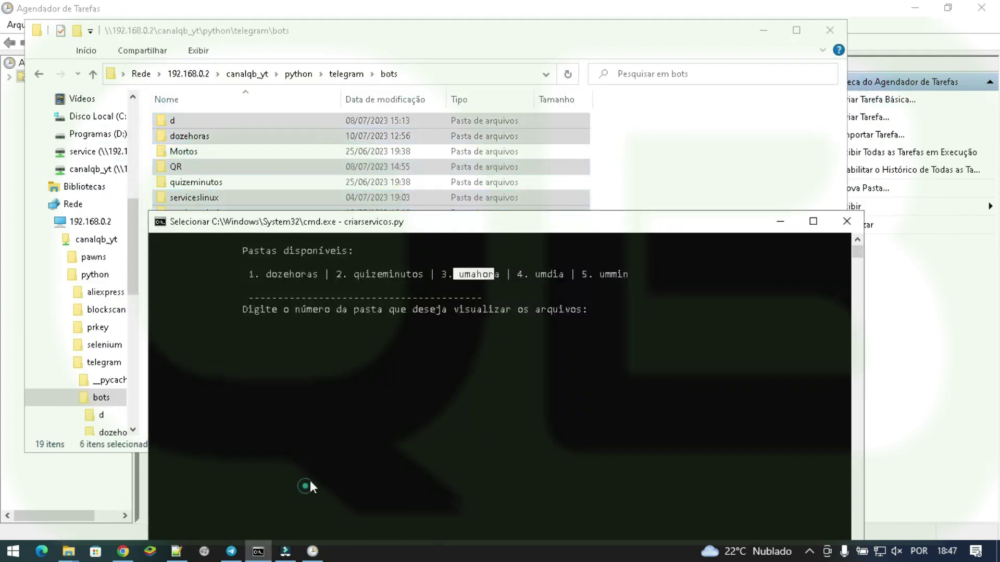
left_click_drag(639, 274, 243, 273)
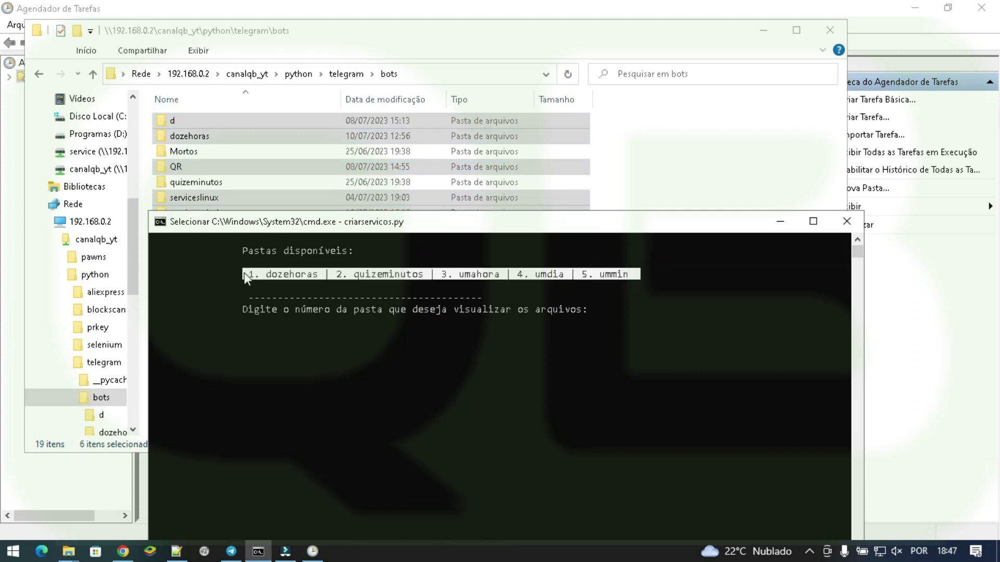
left_click(342, 320)
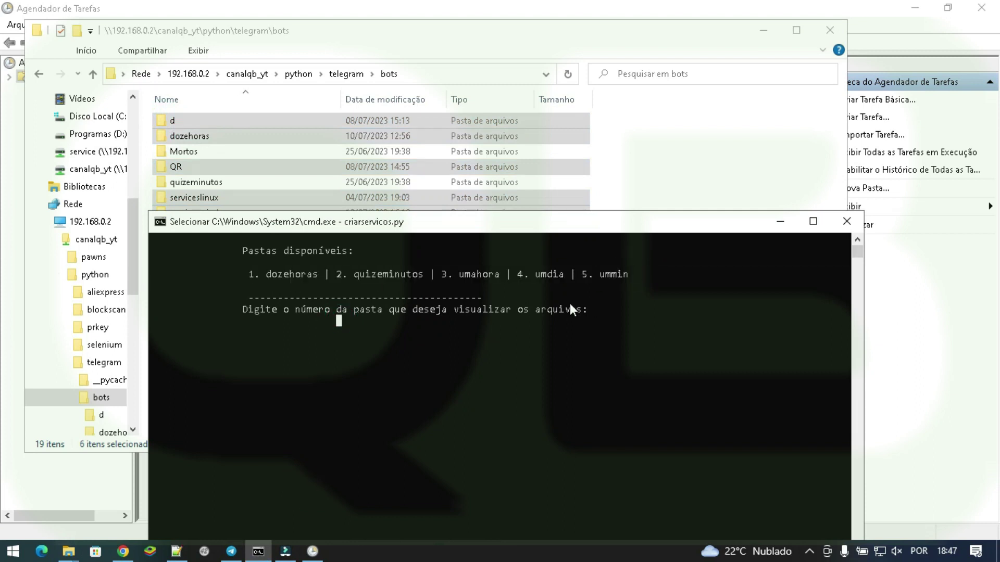
Step: Open the dozehoras folder in File Explorer and choose folder 1 in the criarservicos.py prompt
double_click(198, 136)
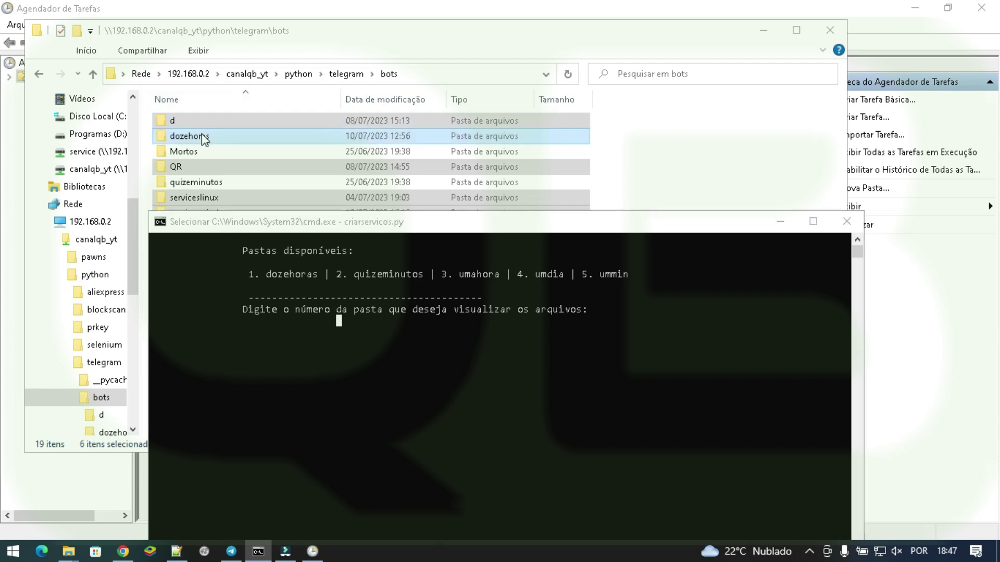
left_click(381, 478)
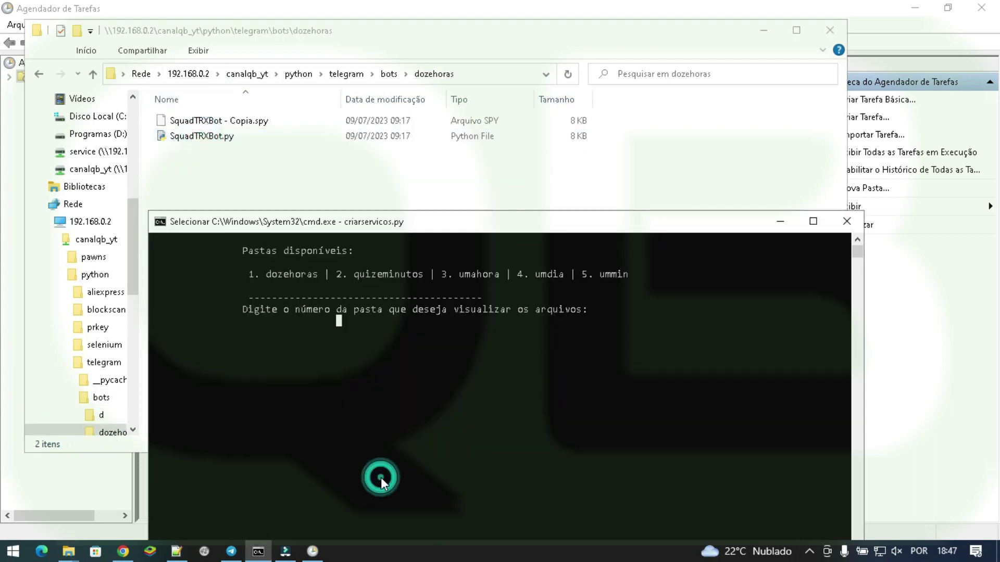
type("1")
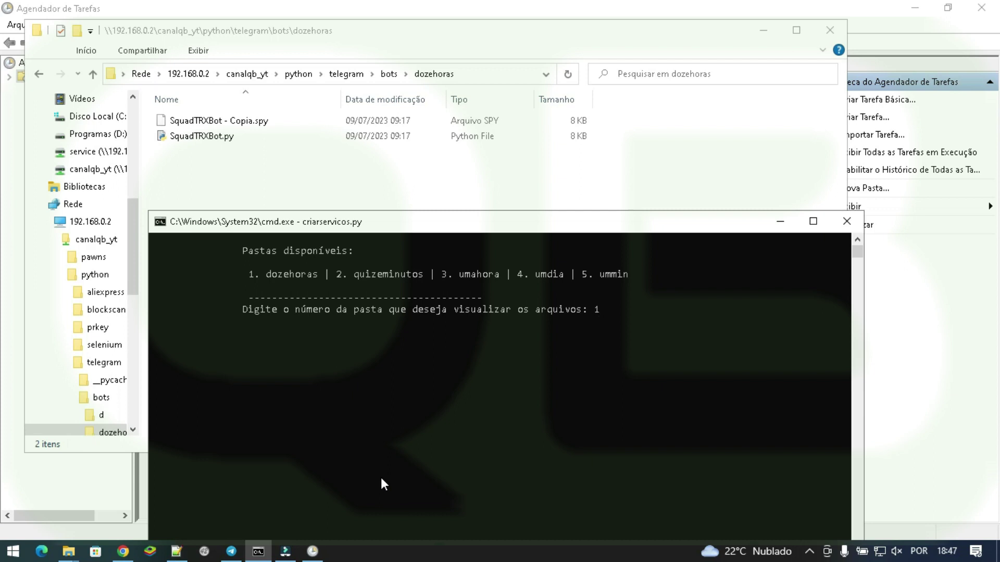
key("Return")
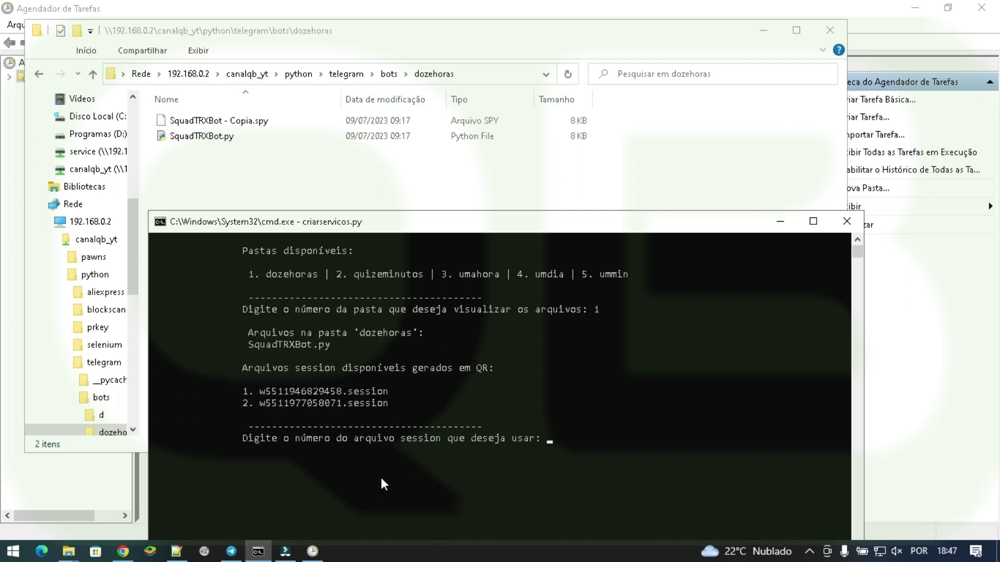
Step: Highlight the second session file in the script's list and open the QR folder inside bots
left_click_drag(255, 404, 388, 406)
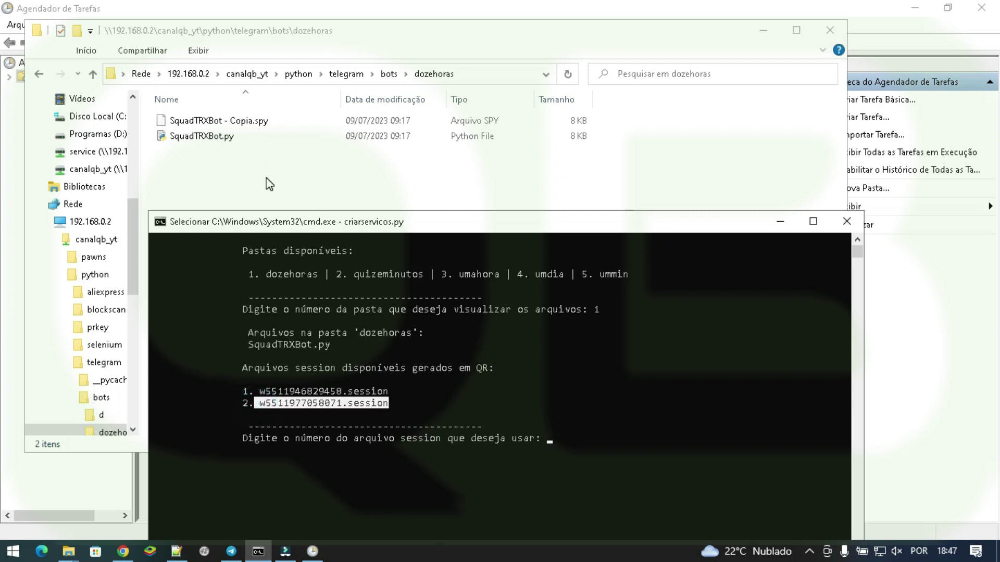
left_click(380, 75)
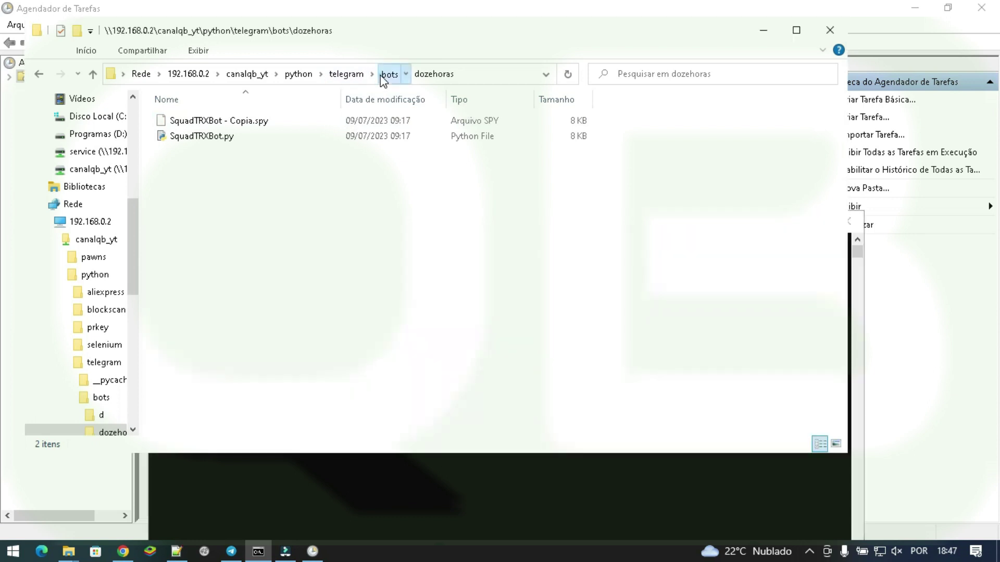
double_click(186, 168)
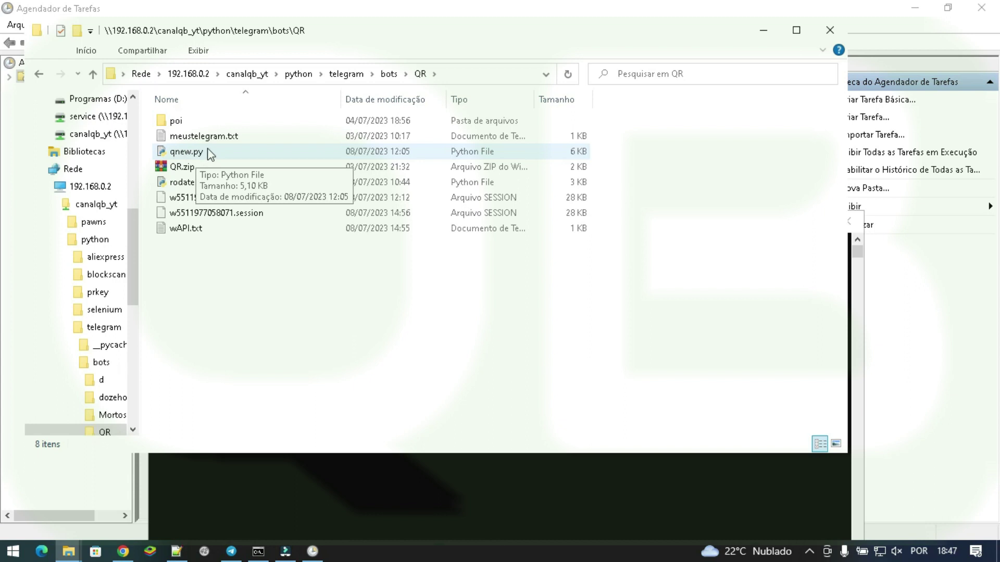
Step: Run qnew.py from the QR folder and choose option 2 to generate a Telegram login QR code
double_click(176, 151)
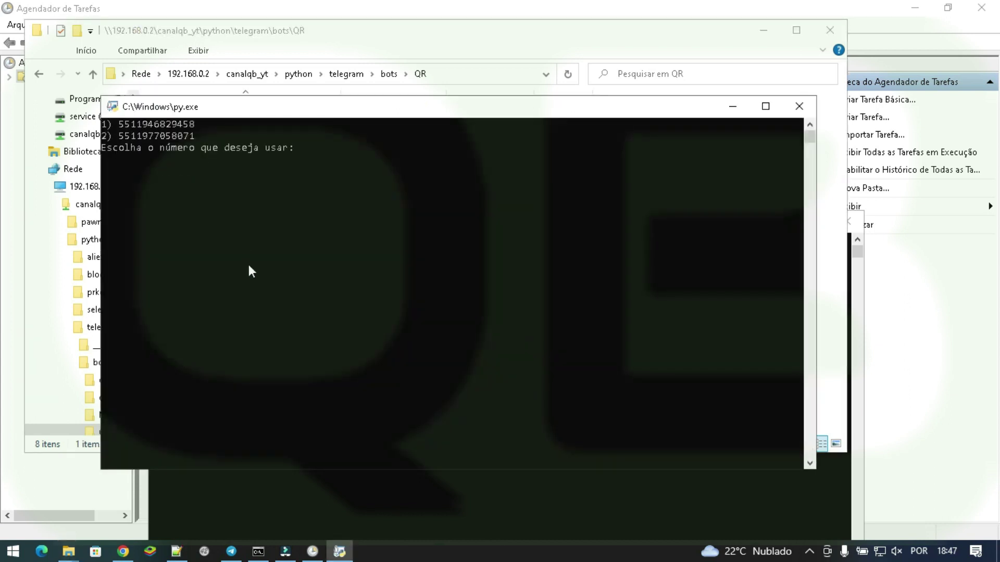
type("2")
key("Return")
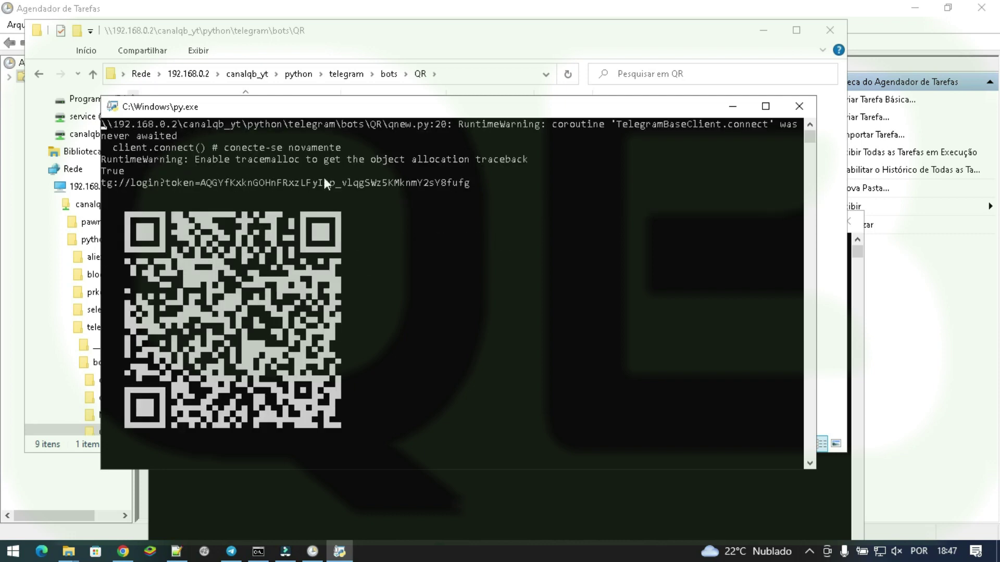
Step: Examine the login link and the QR code in the qnew.py output
left_click_drag(277, 171, 349, 192)
left_click(286, 194)
scroll(457, 200, "down", 5)
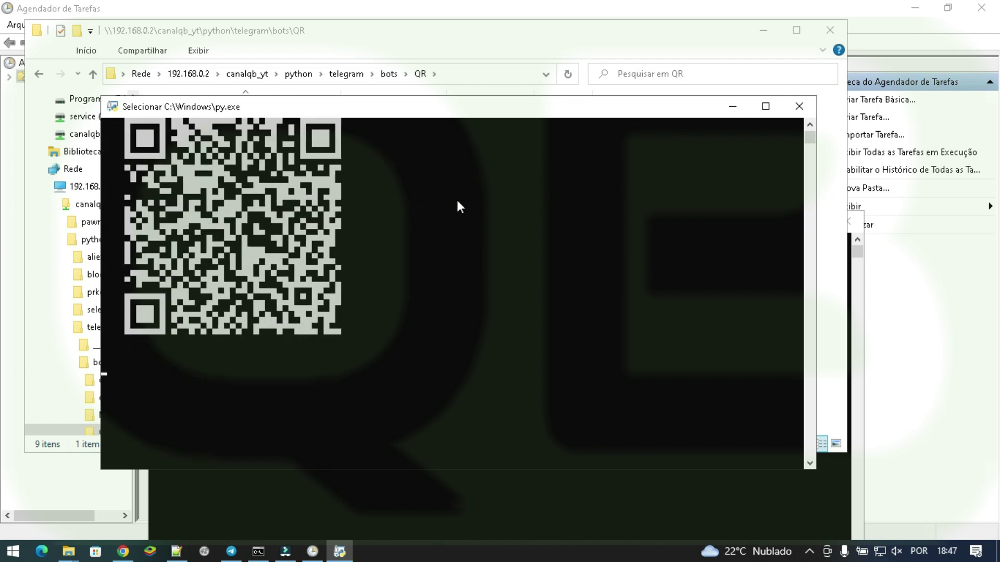
scroll(257, 227, "up", 2)
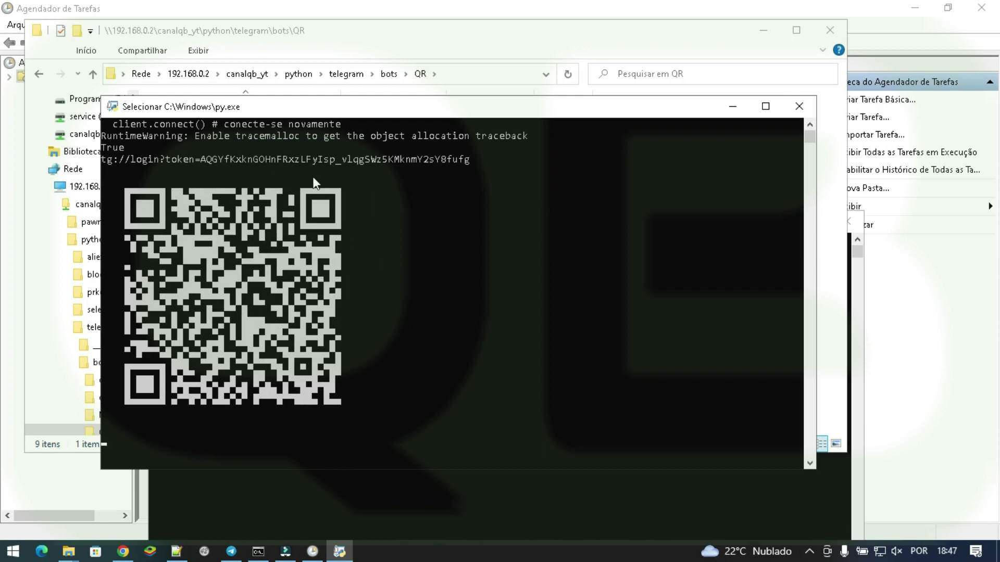
Step: Close the qnew.py window and choose session file 2 in the criarservicos.py prompt
left_click_drag(457, 112, 357, 165)
left_click(780, 481)
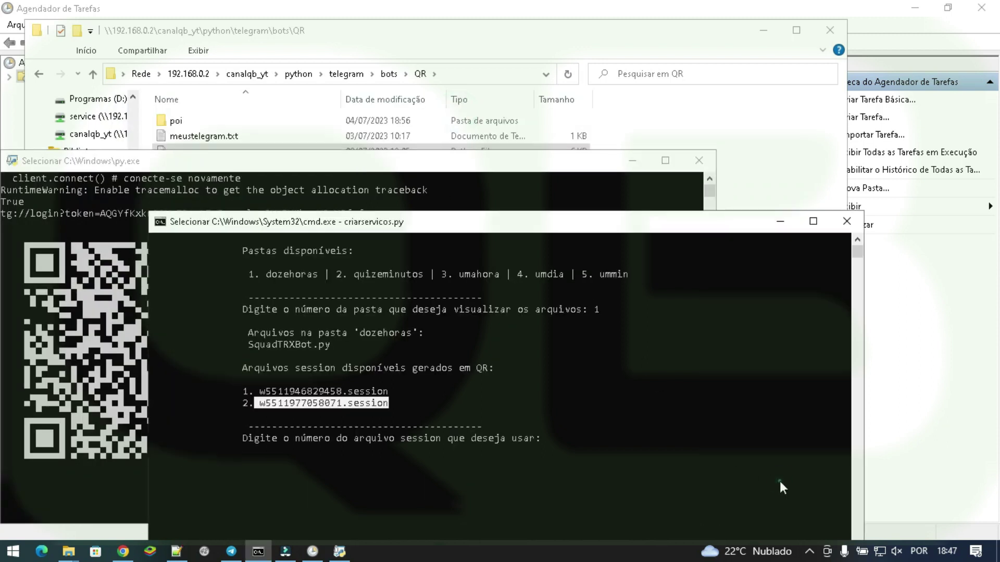
left_click_drag(355, 233, 428, 143)
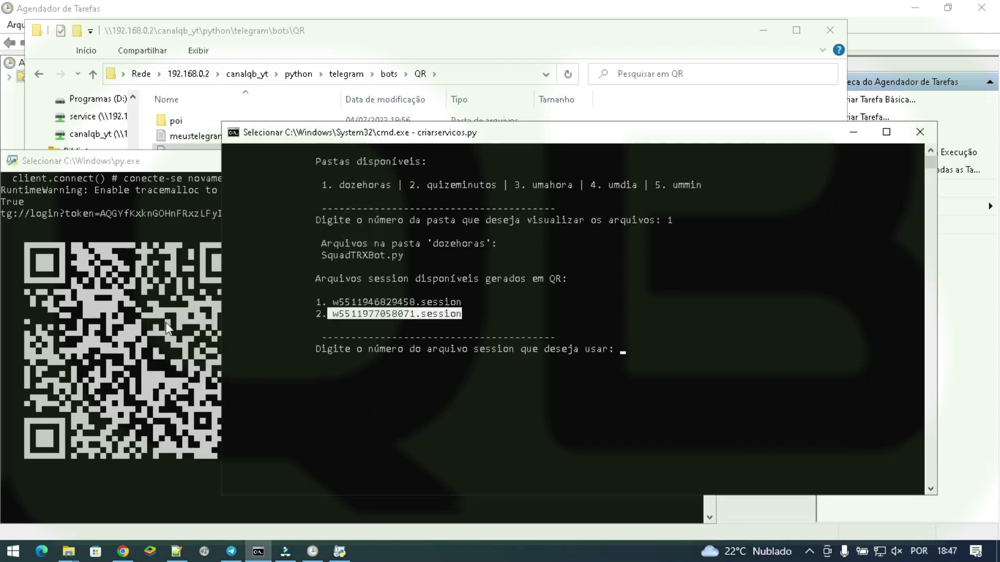
double_click(11, 162)
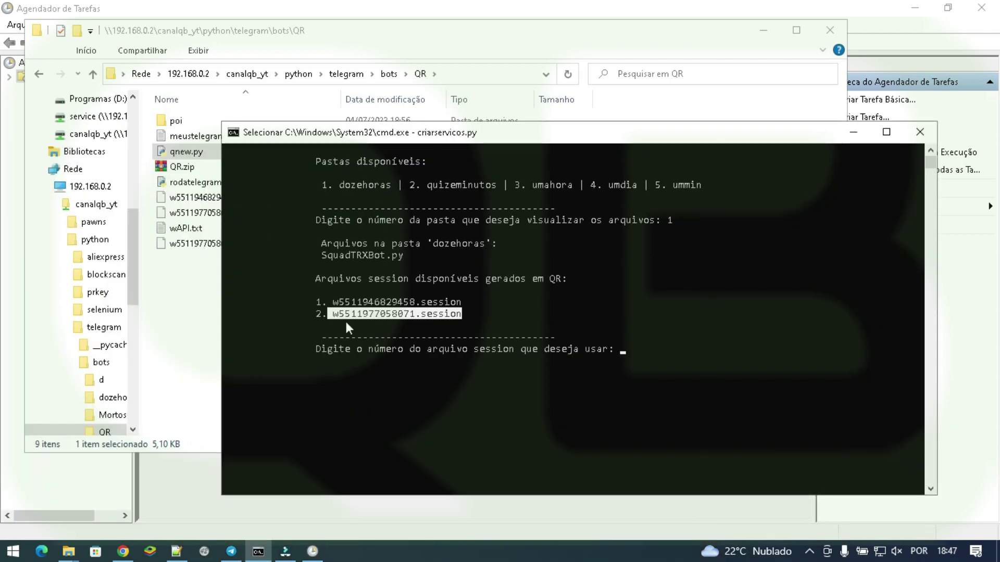
type("2")
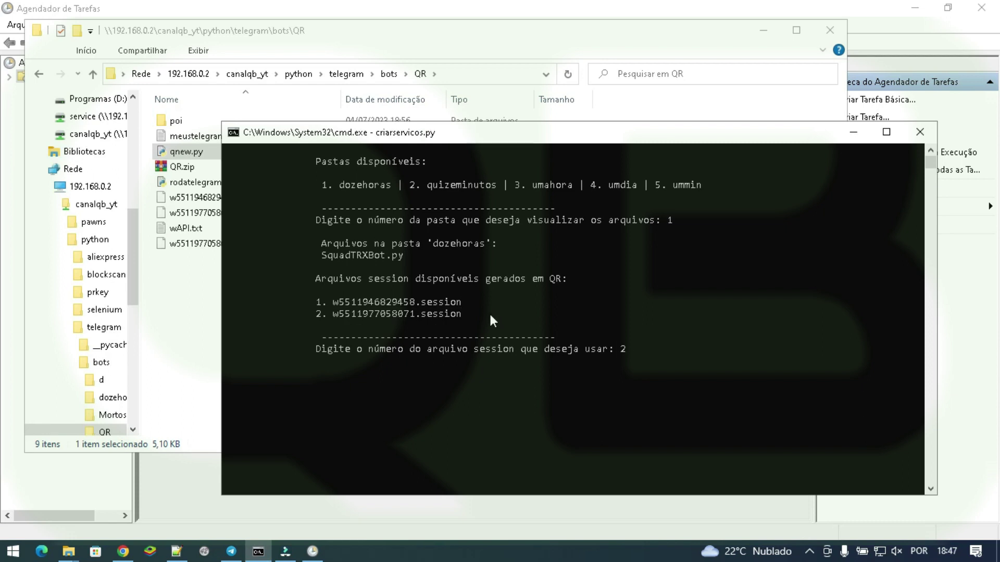
key("Return")
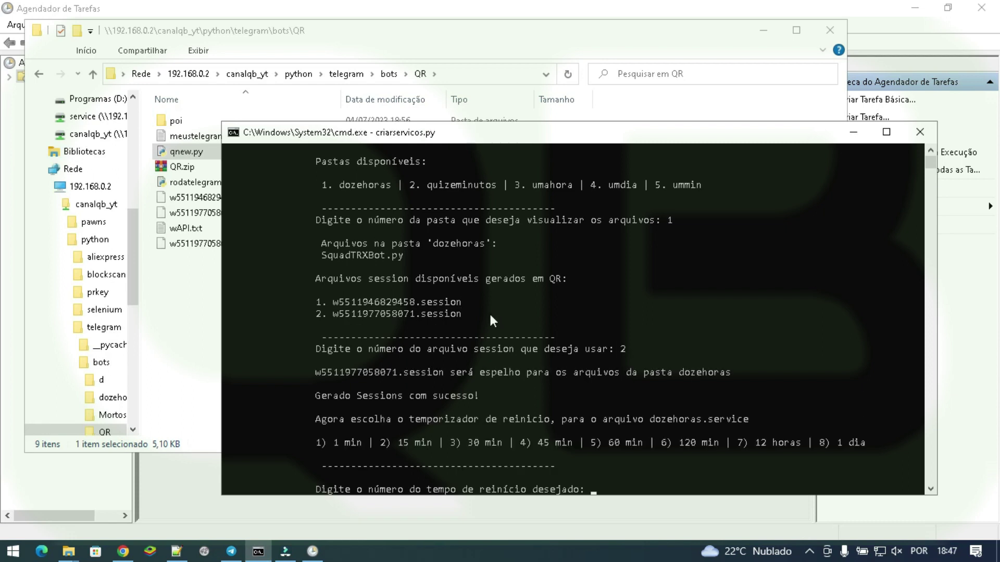
Step: Choose restart timer option 7 (12 horas) for dozehoras.service in the criarservicos.py prompt
left_click_drag(470, 137, 466, 115)
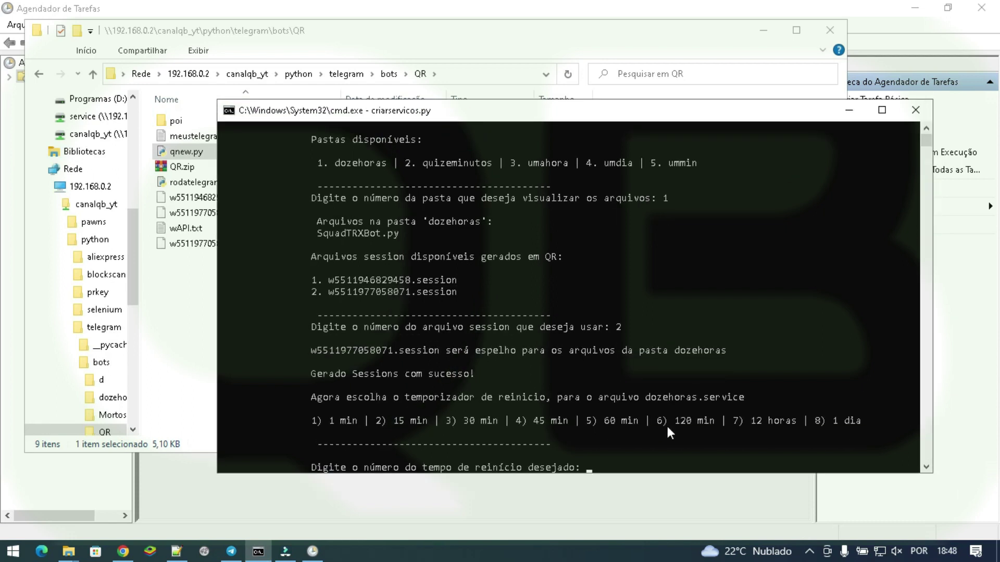
left_click_drag(733, 423, 796, 423)
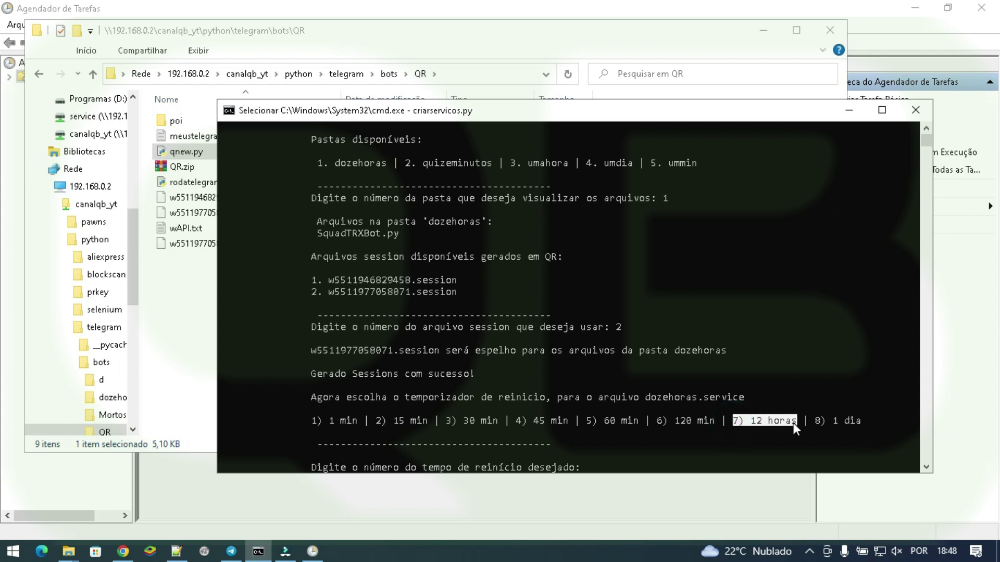
left_click(583, 443)
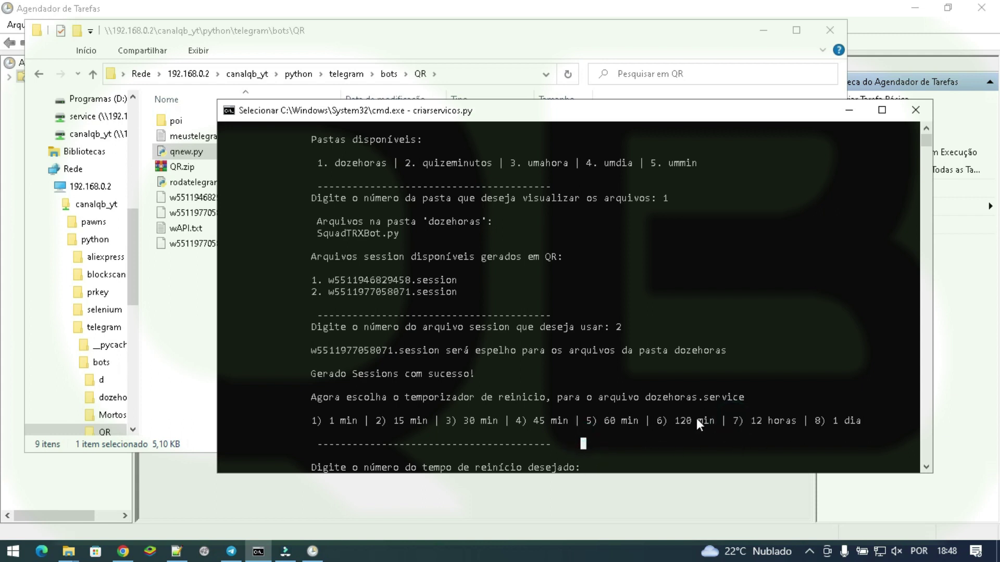
type("7")
key("Return")
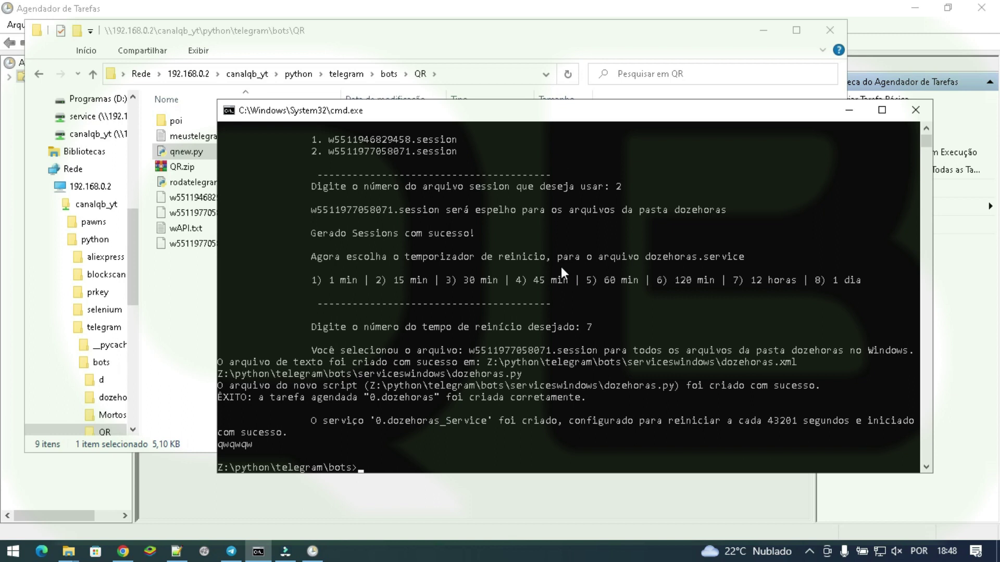
Step: Highlight the script's file creation messages and refresh the task list in Task Scheduler
left_click_drag(314, 351, 349, 388)
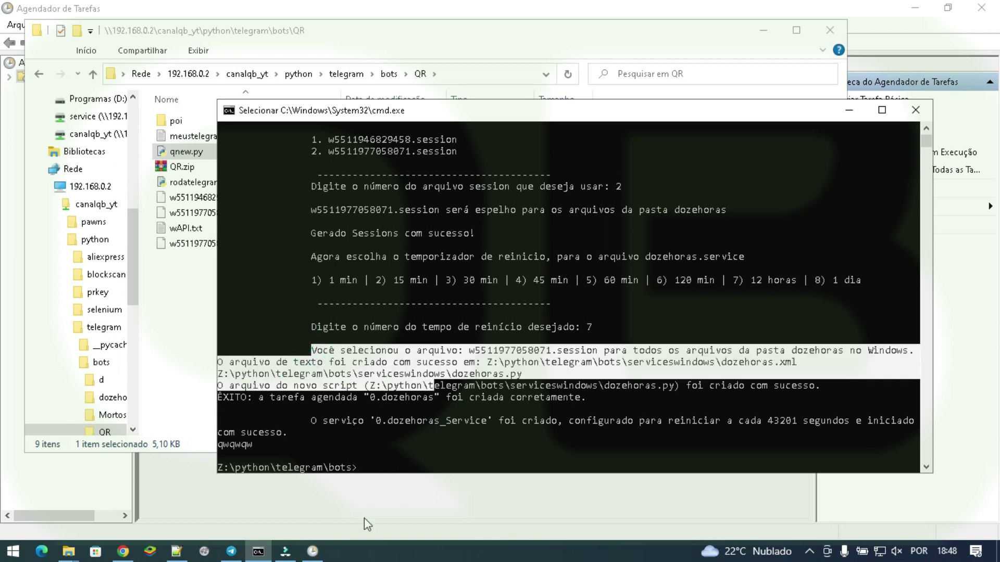
left_click(313, 552)
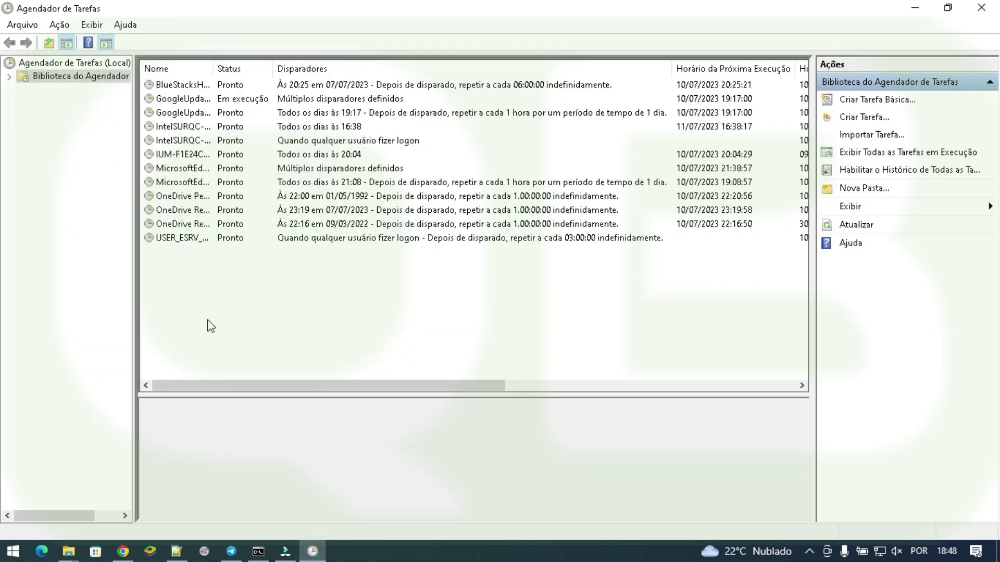
right_click(208, 303)
left_click(249, 366)
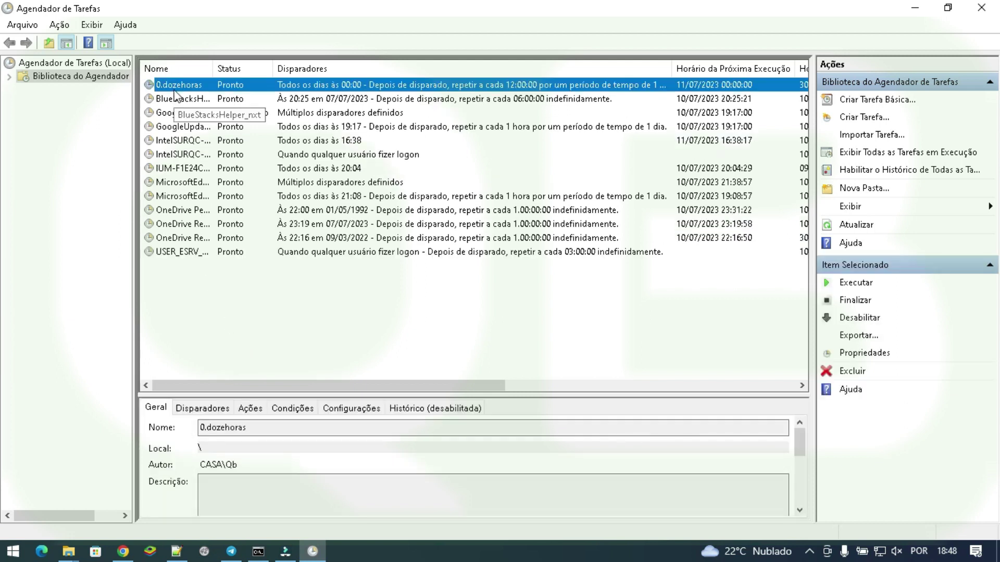
Step: Open the 0.dozehoras task's properties and examine its daily trigger's repetition settings without changing them
double_click(192, 90)
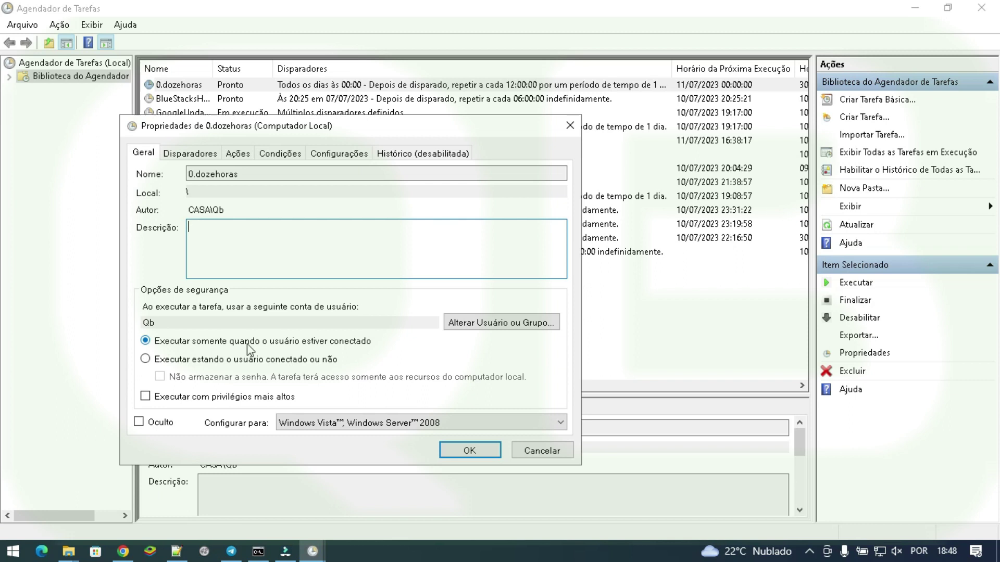
left_click(197, 154)
left_click(157, 225)
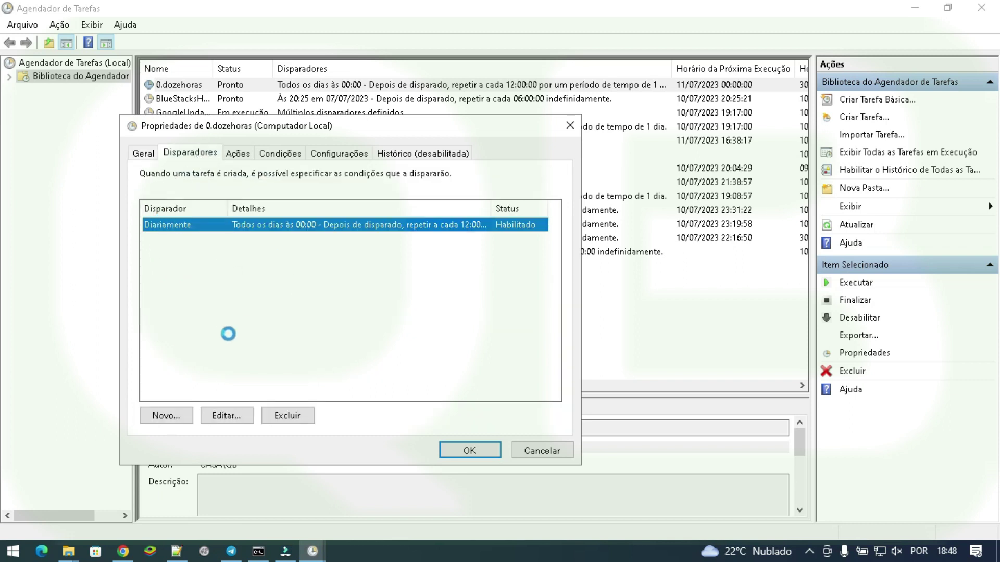
double_click(228, 220)
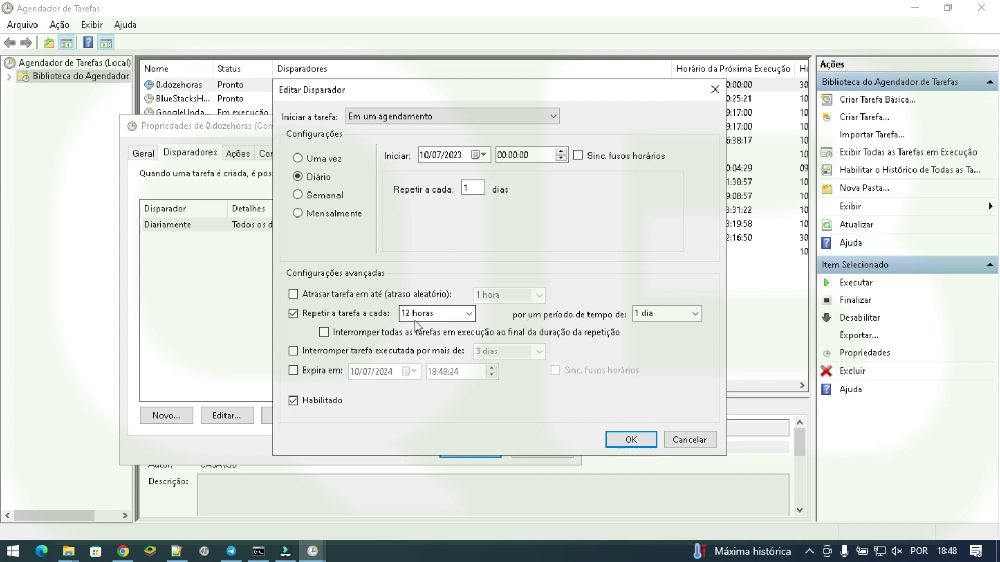
left_click(683, 440)
Step: Open the task's program action and examine its program path, argument and start-in folder
left_click(237, 153)
double_click(202, 227)
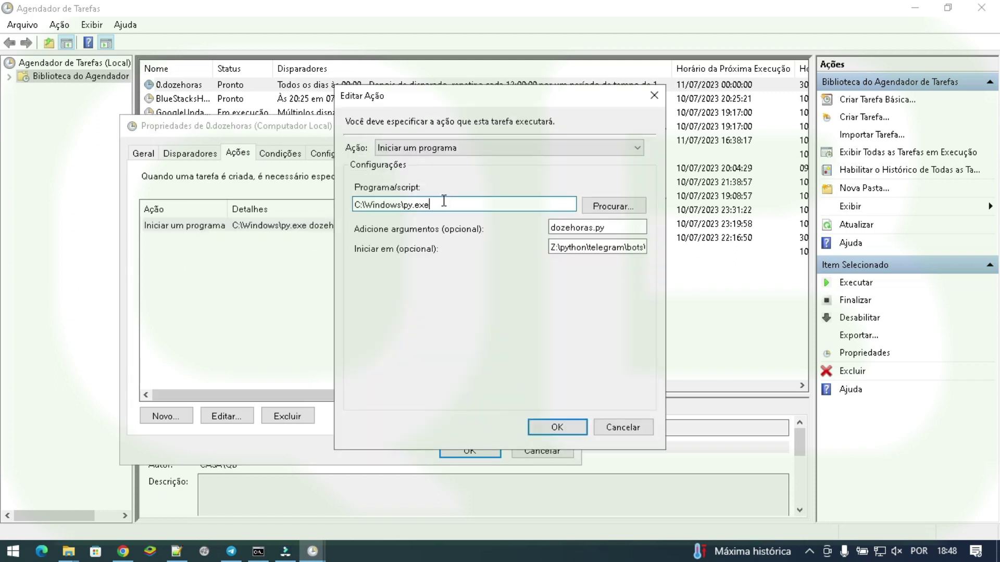
left_click_drag(444, 204, 307, 203)
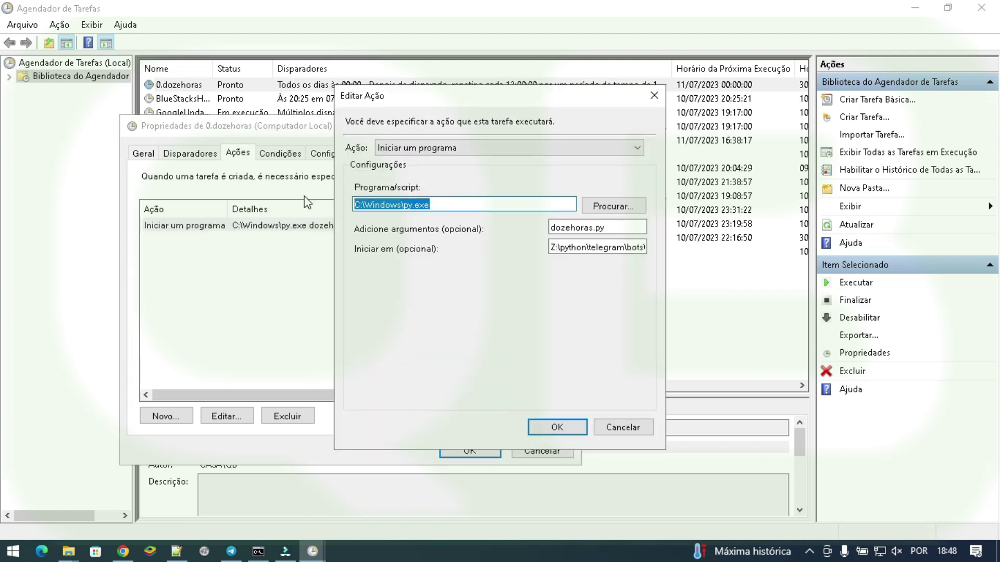
left_click(409, 206)
left_click_drag(431, 207, 338, 214)
left_click(415, 205)
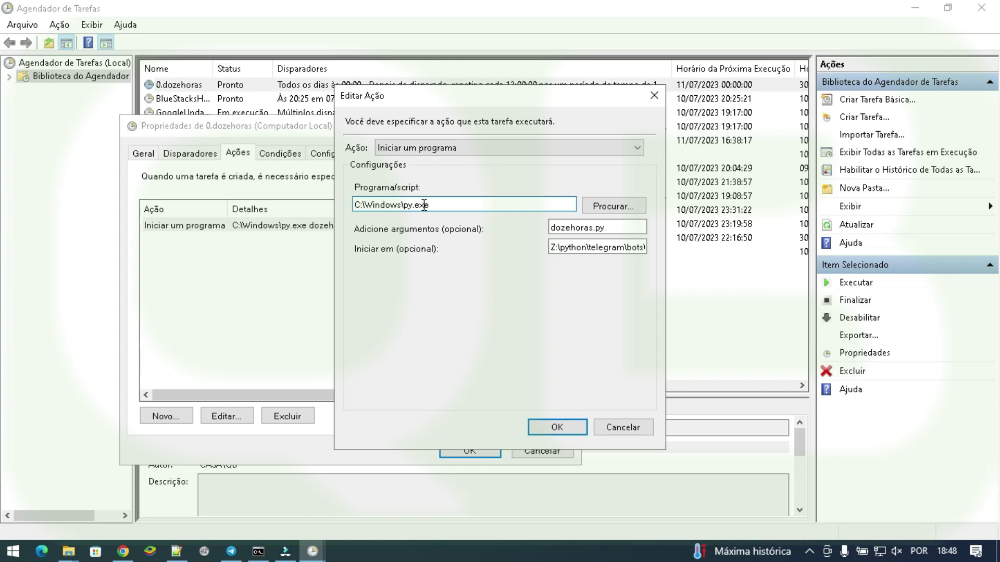
left_click_drag(440, 204, 318, 198)
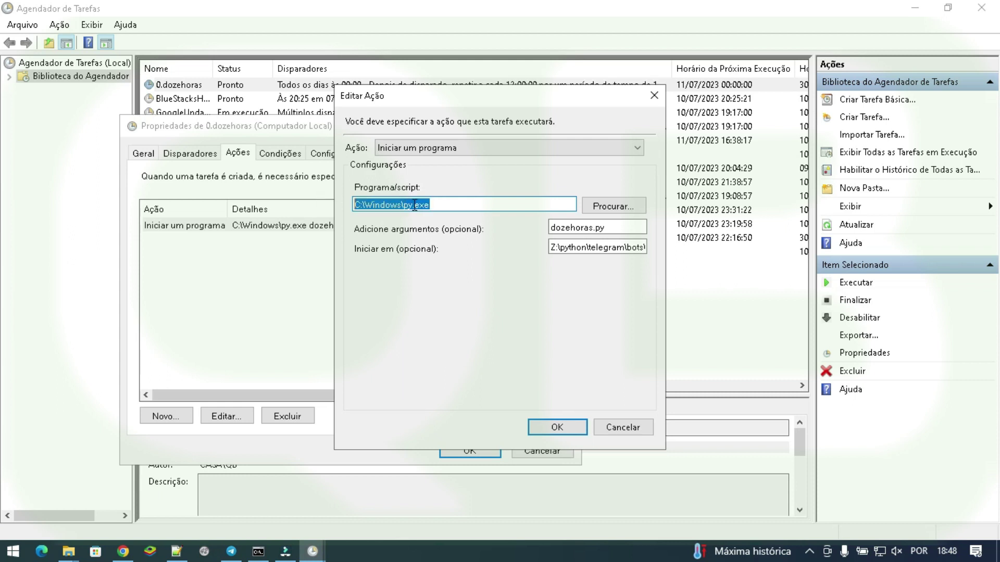
left_click_drag(599, 227, 543, 232)
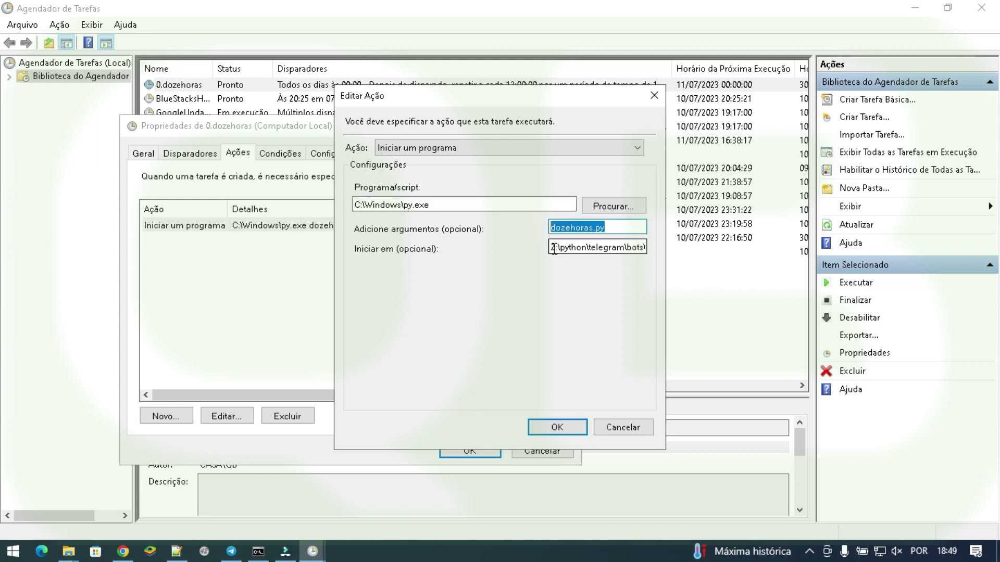
left_click(553, 248)
key("shift+End")
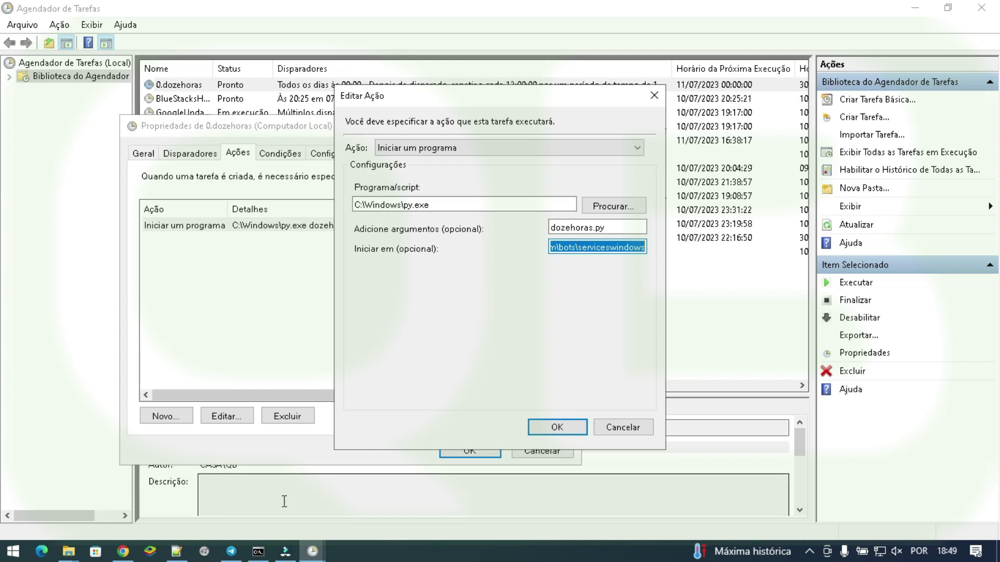
Step: Compare the action with the paths in the command prompt output and close the task's dialogs without saving
left_click(258, 551)
left_click_drag(399, 225, 520, 386)
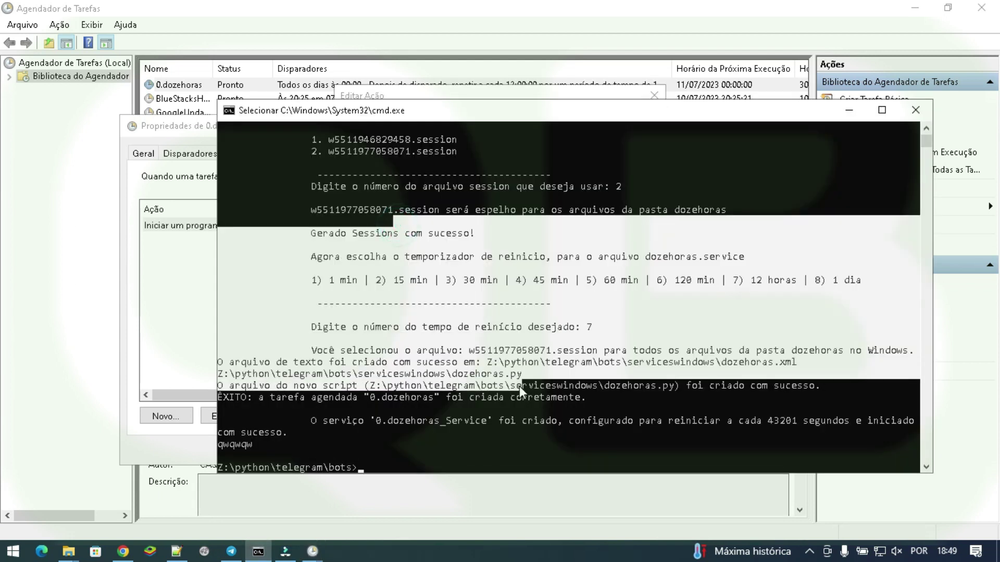
left_click(212, 321)
left_click(624, 427)
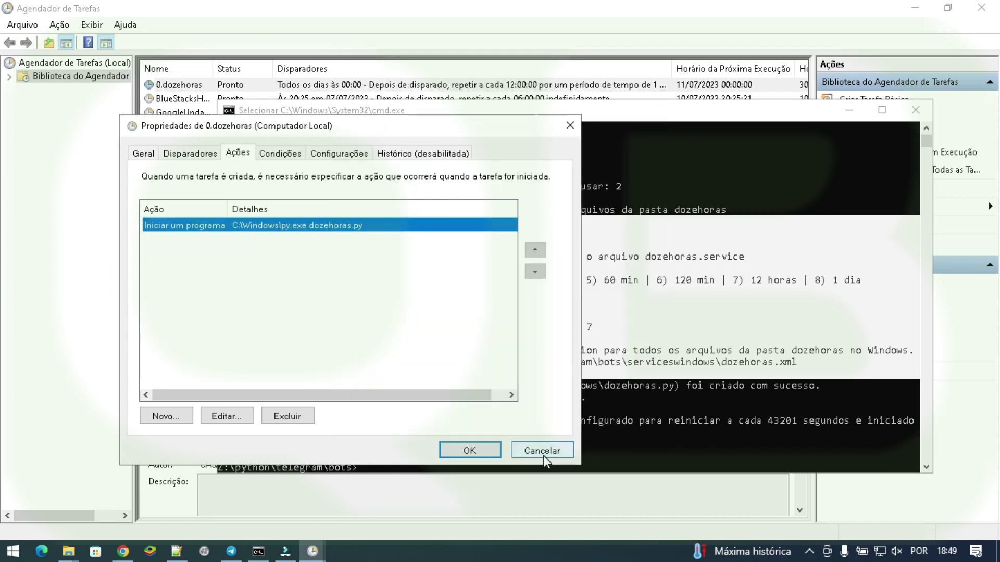
left_click(543, 451)
Step: Run the 0.dozehoras task manually and enter w in the console window it opens
left_click(178, 87)
right_click(178, 88)
left_click(194, 100)
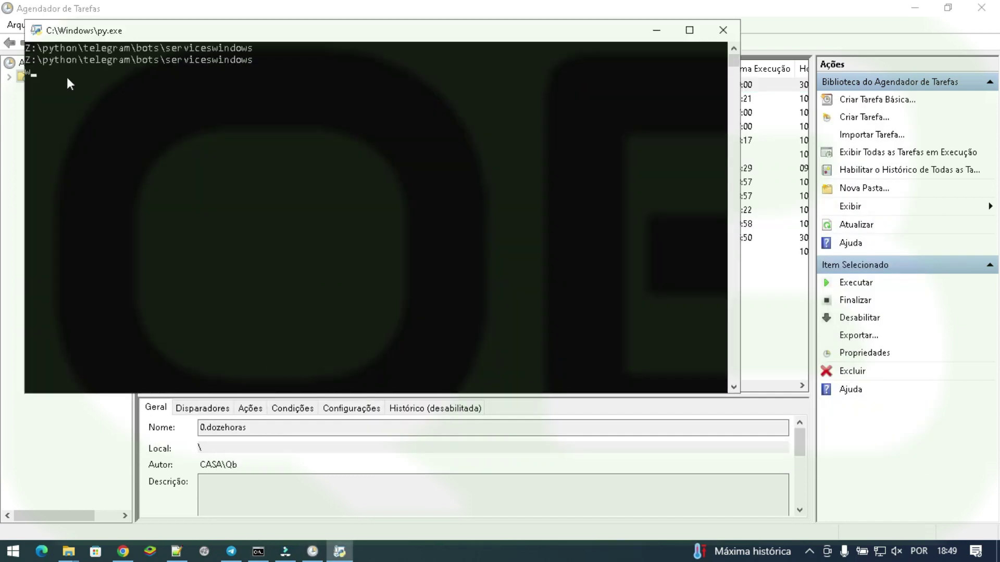
type("wsds")
key("BackSpace")
key("BackSpace")
key("BackSpace")
key("Return")
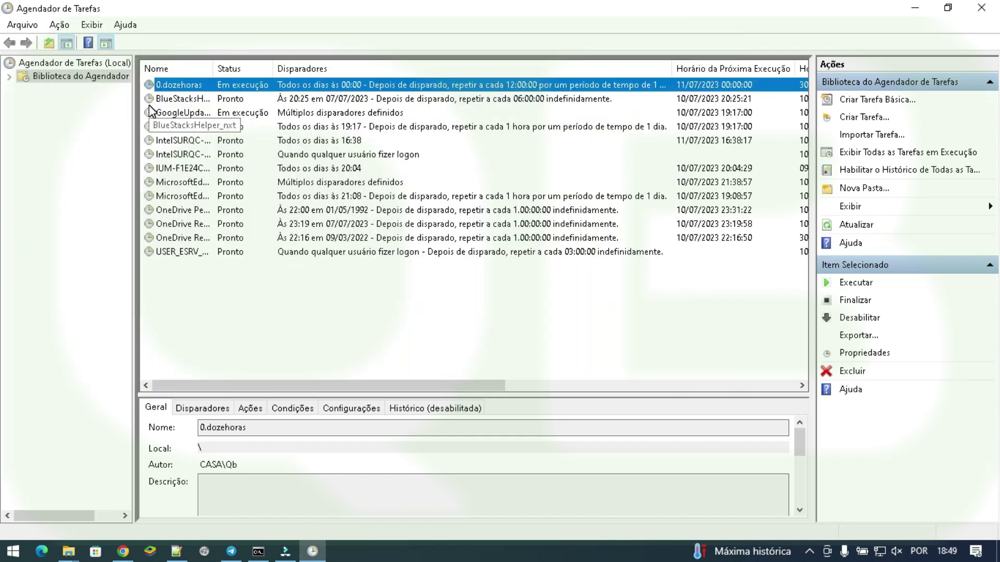
Step: Switch to Telegram, return the Squad TRX bot to its main menu and examine its latest reply and the chat list
mouse_move(945, 559)
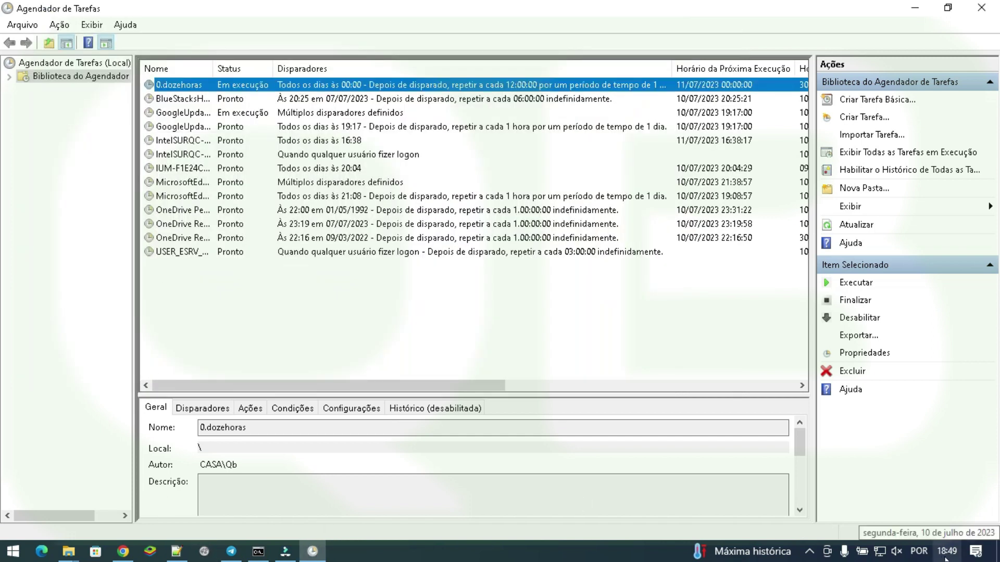
left_click(234, 552)
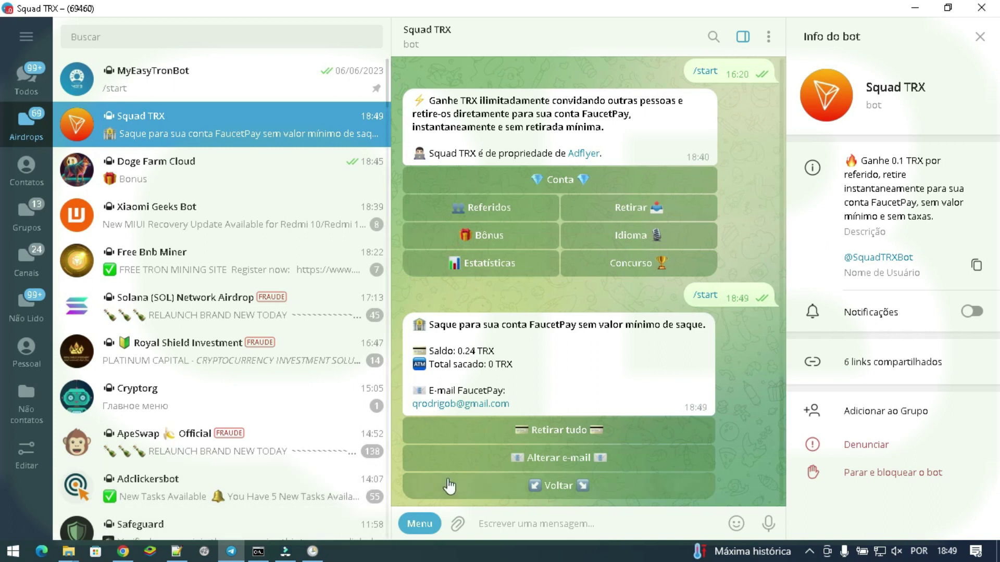
left_click(552, 485)
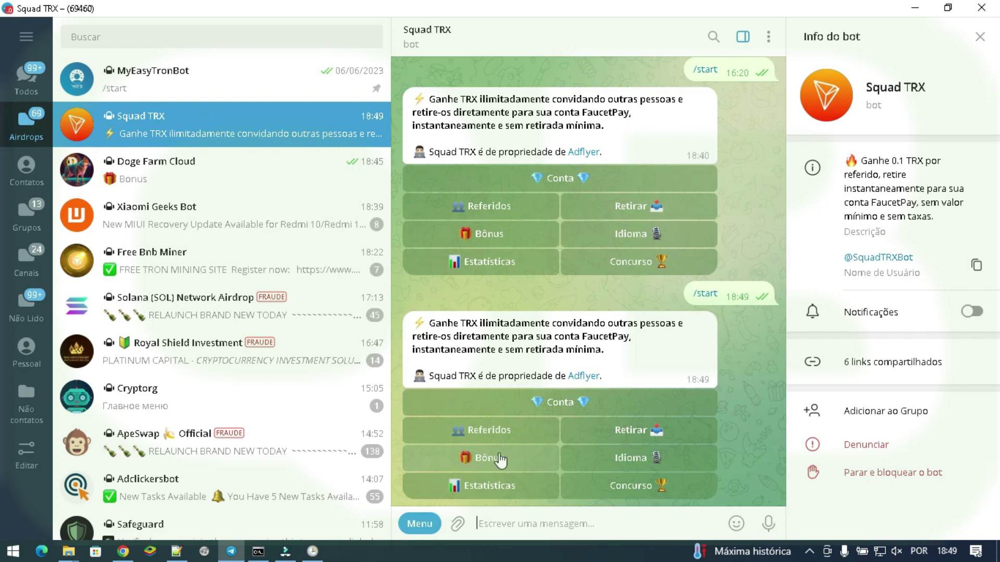
left_click_drag(456, 320, 607, 350)
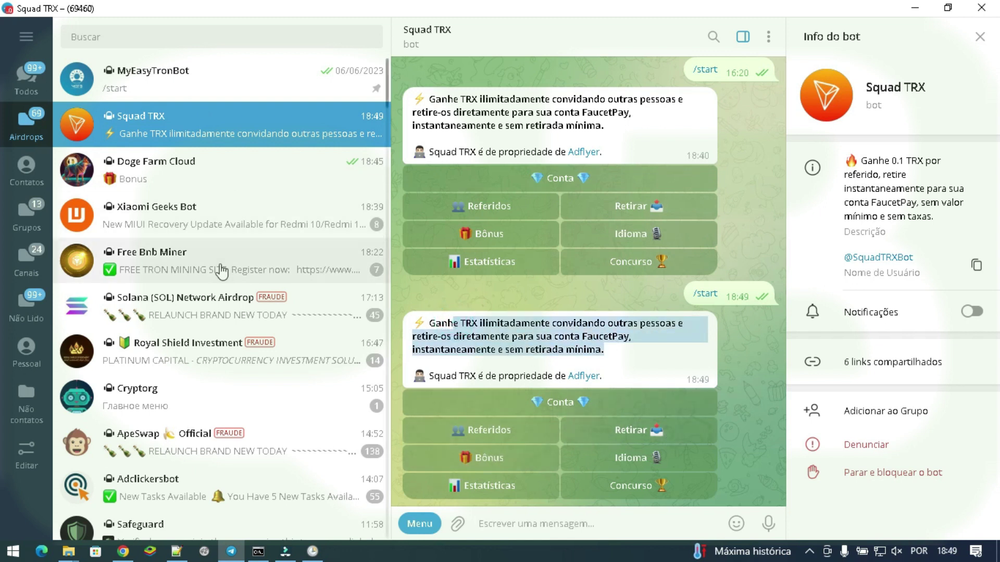
scroll(208, 396, "down", 15)
scroll(208, 396, "down", 20)
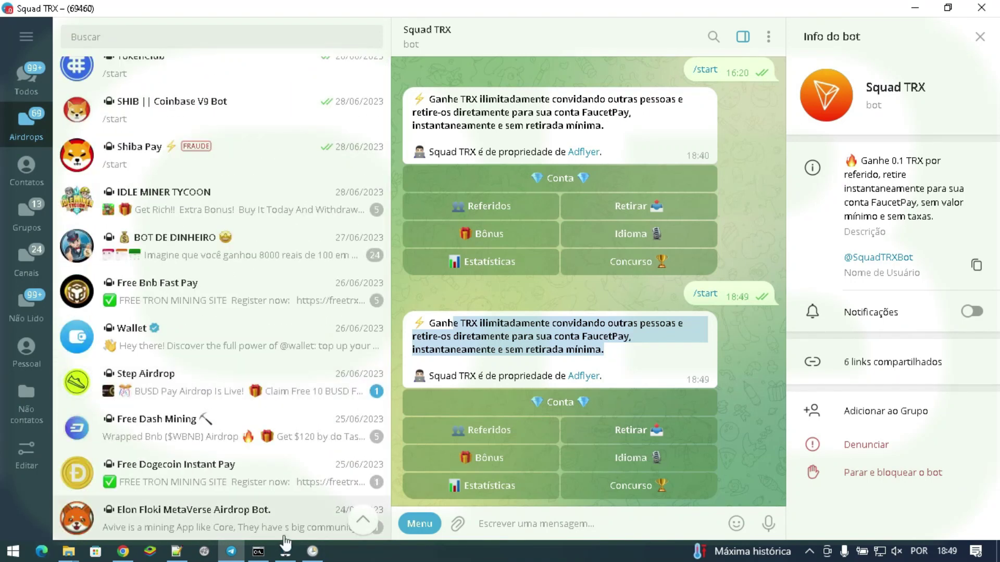
Step: Launch PuTTY, open the saved 192.168.0.2 session and log in with the account password
key("super")
mouse_move(178, 552)
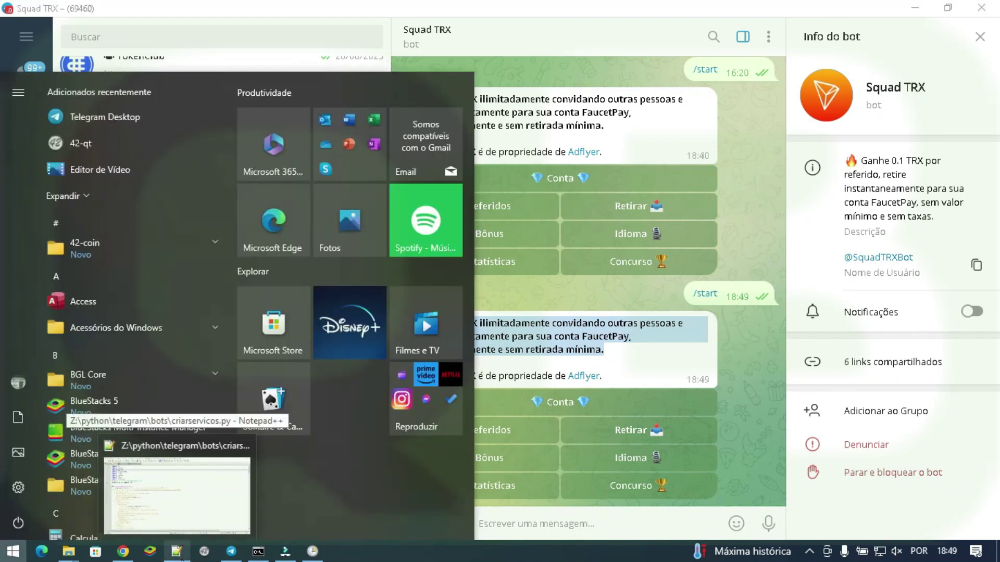
type("putty")
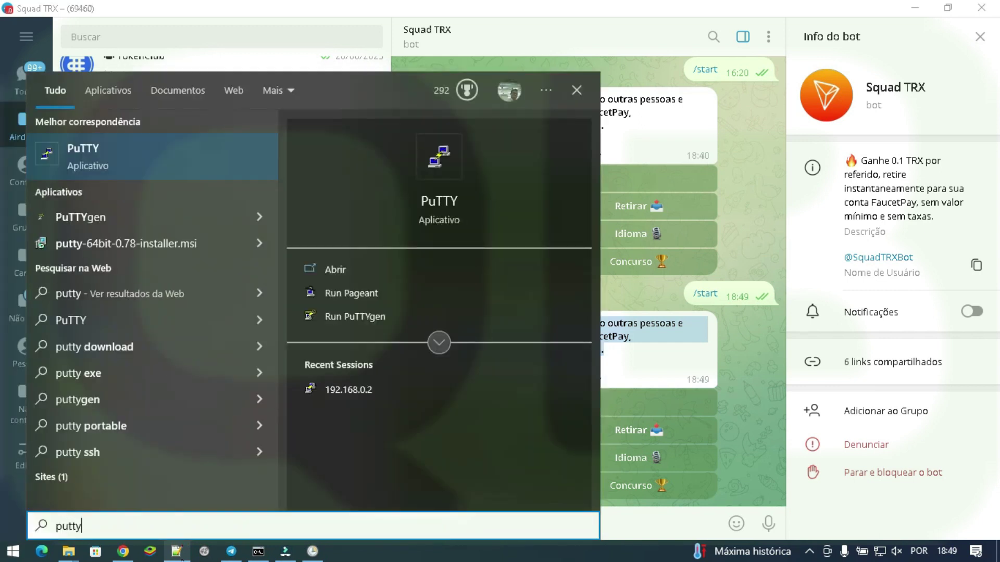
key("Return")
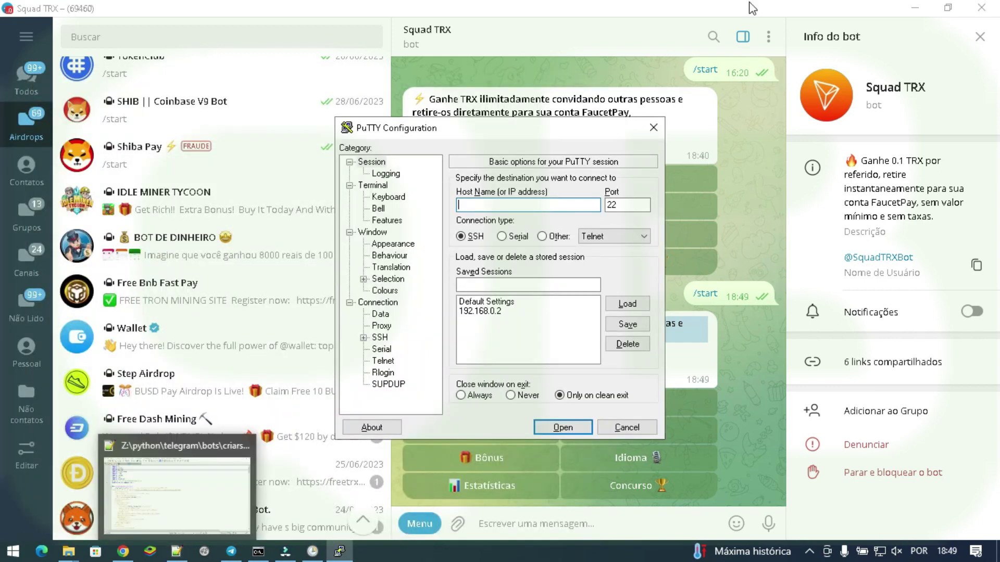
double_click(484, 311)
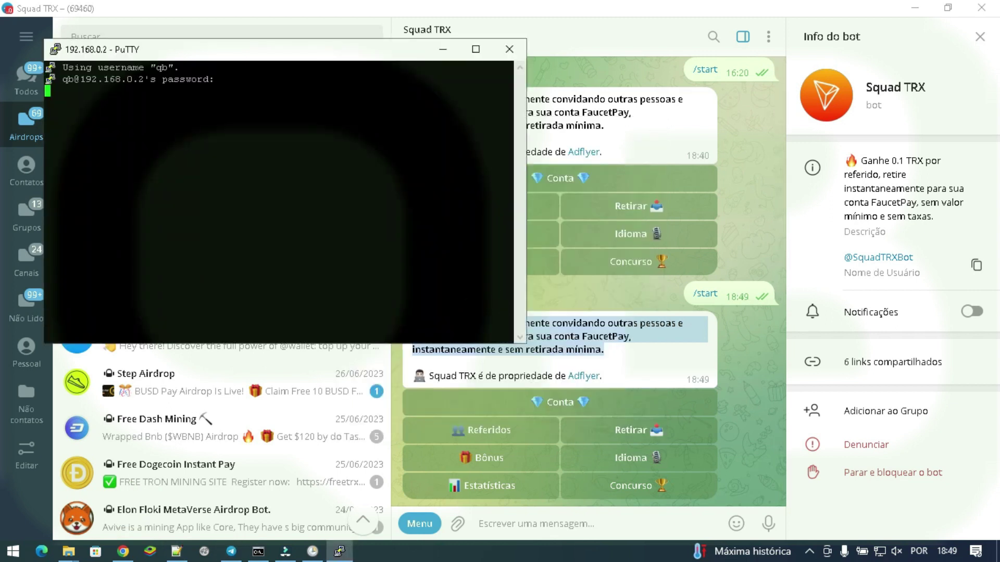
key("Return")
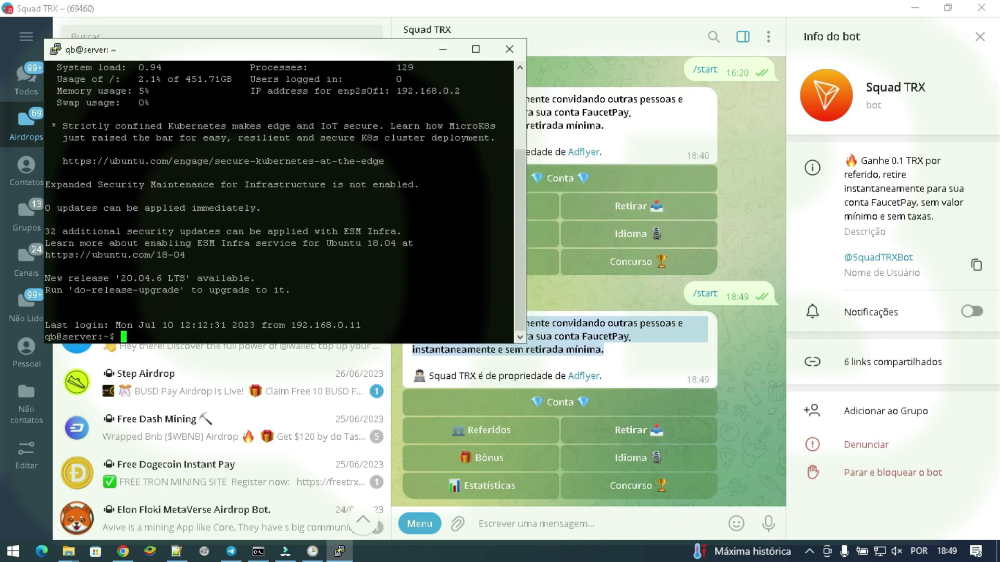
Step: Change the terminal's working directory to /mnt/hd/arquivos
type("/mnt")
key("Return")
type("cd /mnt")
key("Return")
type("cd hd")
key("Return")
type("cd arquivos/")
key("Return")
Step: Go into the python/telegram/bots subfolder and list its contents
type("cd python/")
key("Return")
type("cd telegram/")
key("Return")
type("cd bots/")
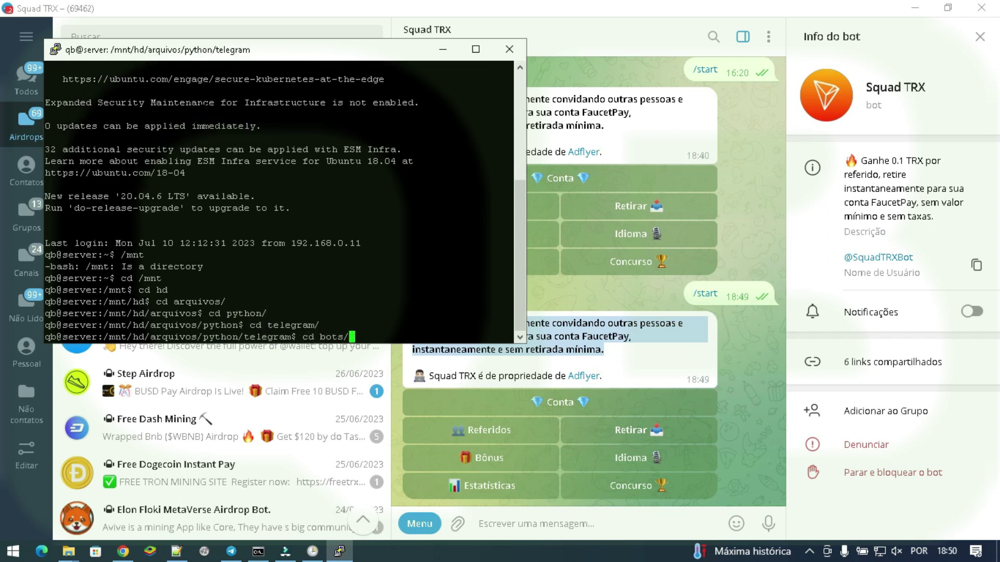
key("Return")
type("ls")
key("Return")
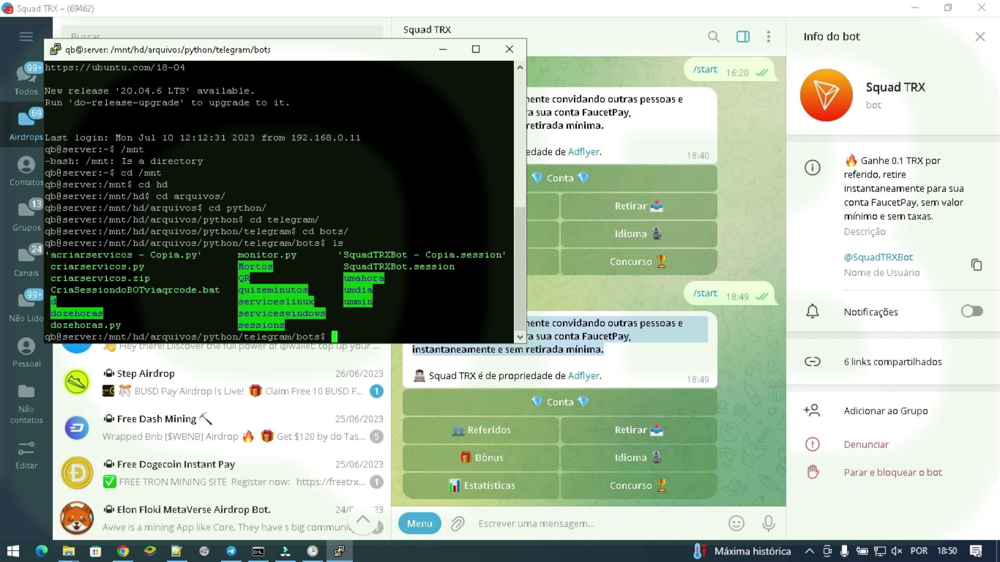
Step: Run criarservicos.py with sudo python and authenticate with the account password
type("sudo python criarservicos.py")
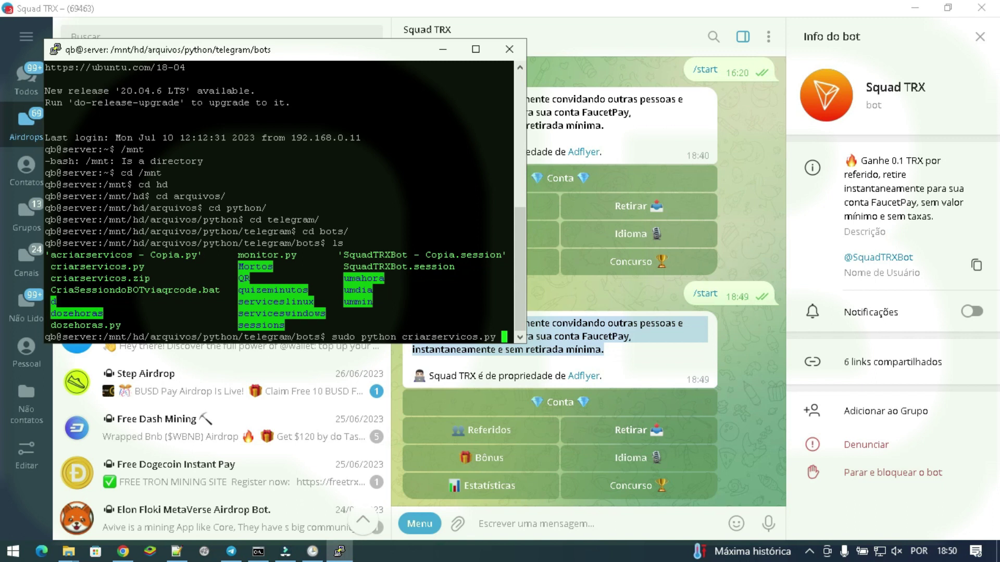
key("Return")
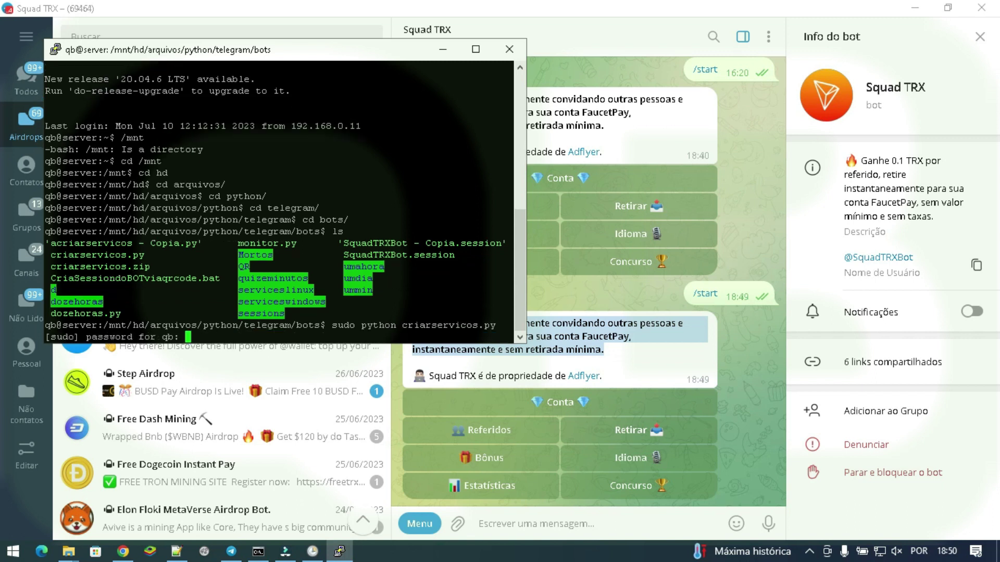
key("Return")
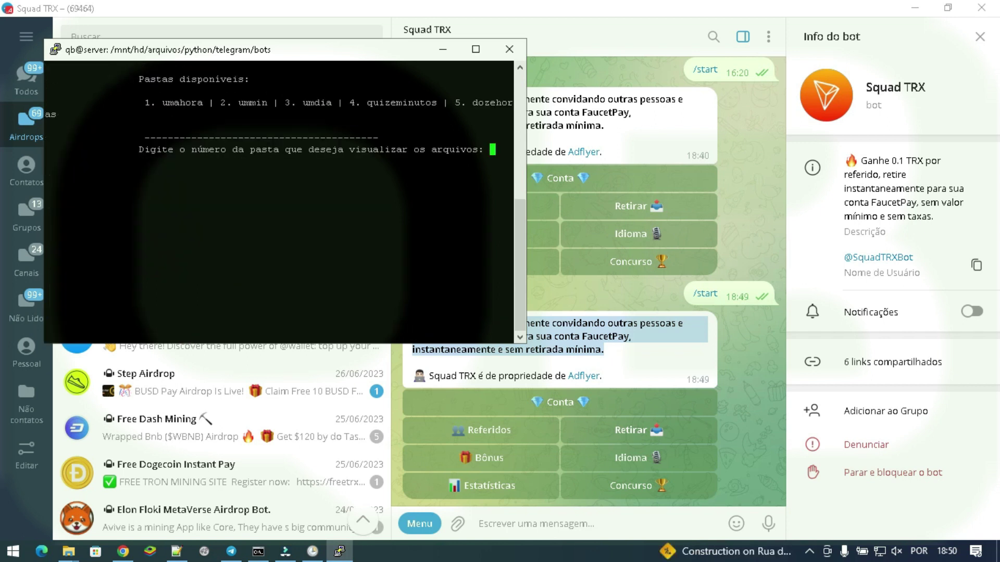
Step: Widen the terminal window, choose folder 5 (dozehoras) and try to use session file 2 for it
left_click_drag(526, 156, 792, 157)
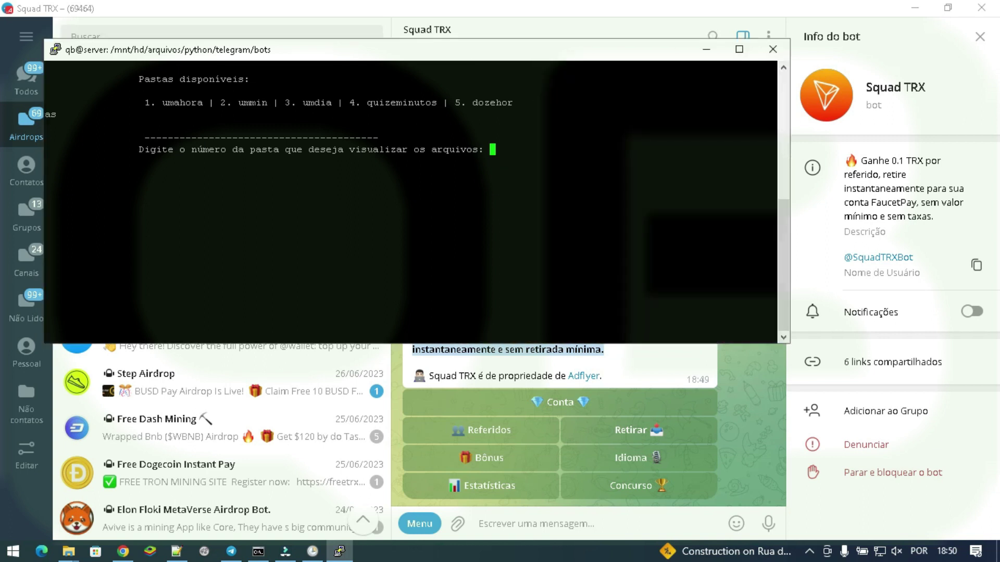
type("5")
key("Return")
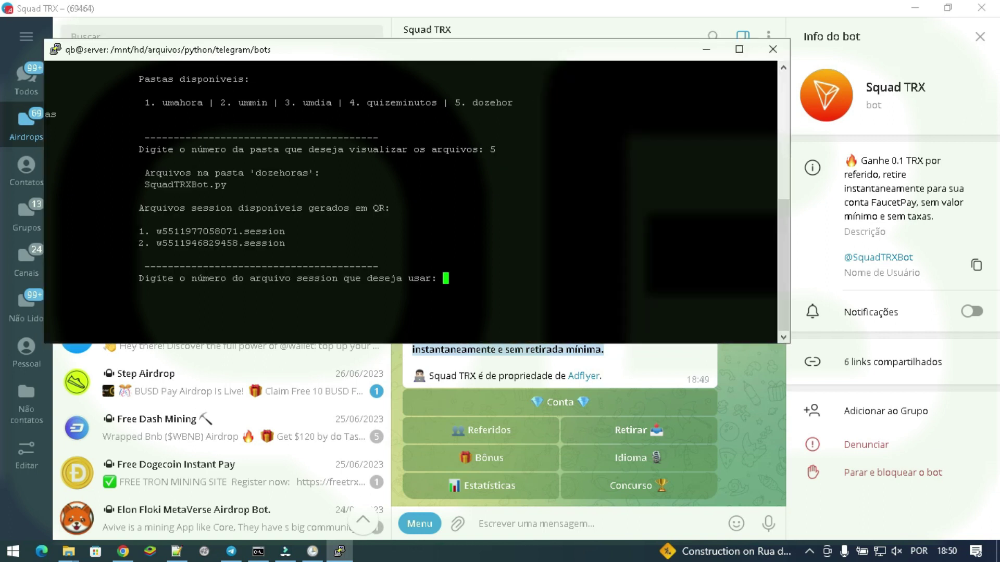
left_click_drag(151, 243, 284, 243)
type("2")
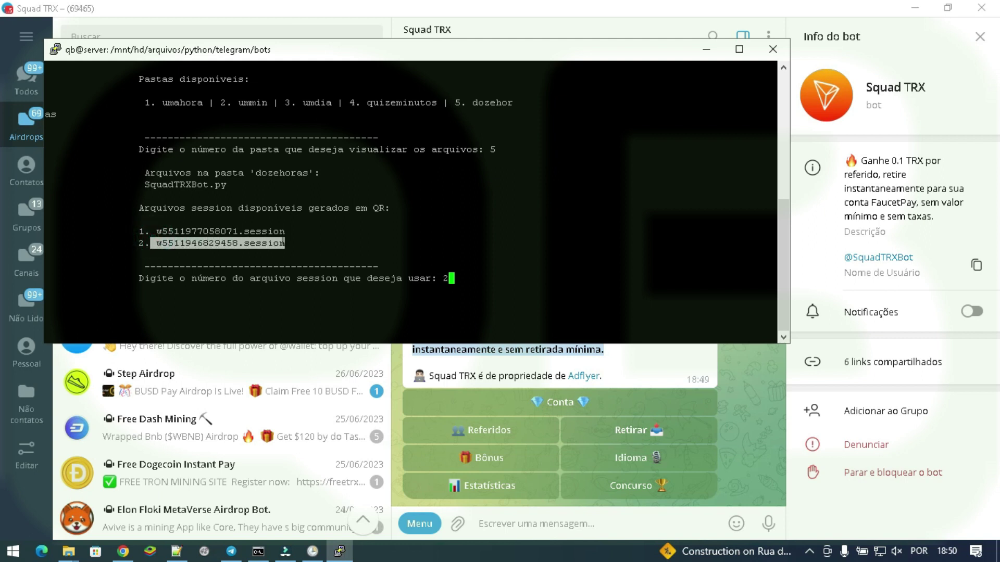
key("Return")
left_click_drag(127, 301, 513, 301)
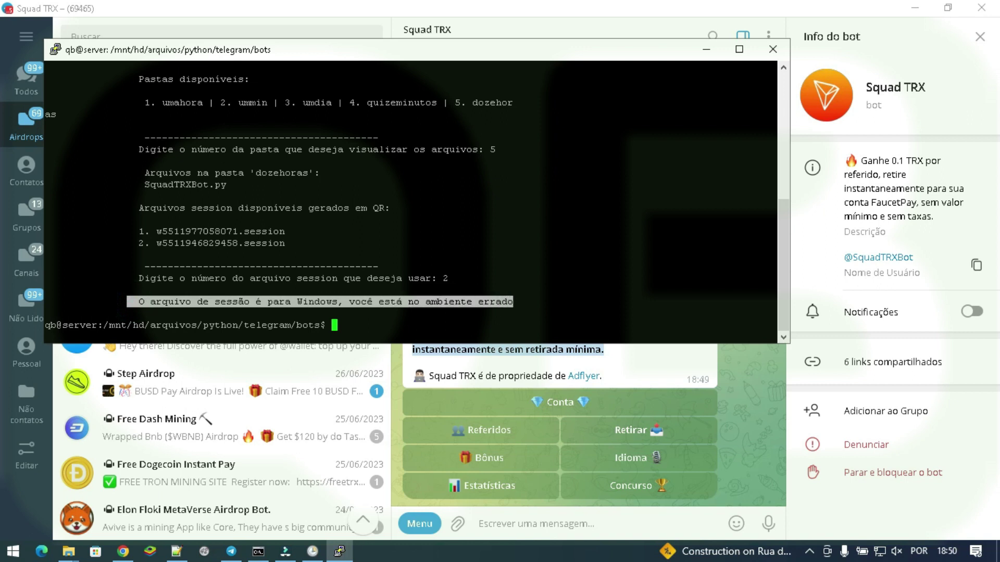
left_click(594, 295)
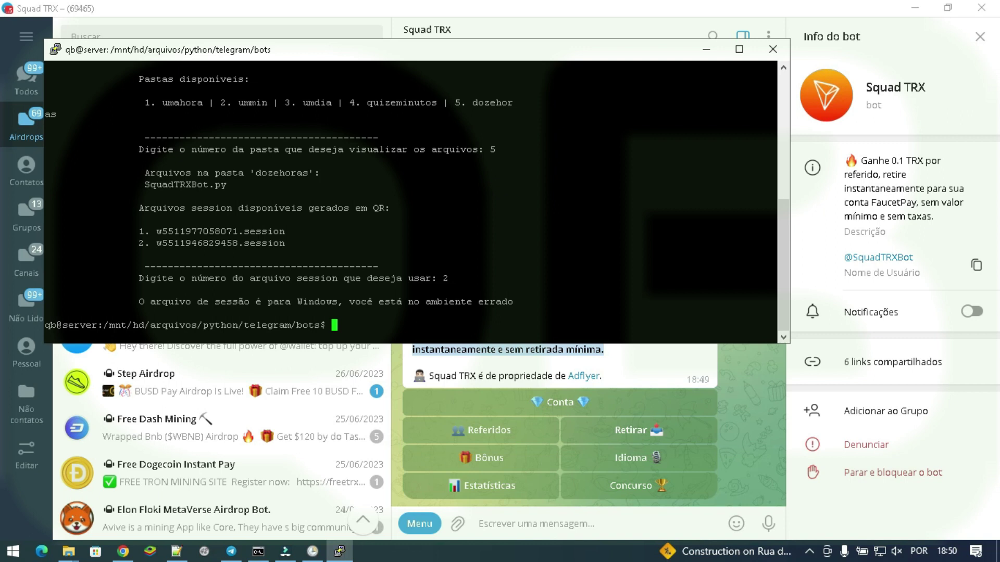
Step: List the bots folder, change into its QR subfolder and list the files there
type("ls")
key("Return")
type("cd QR")
key("Return")
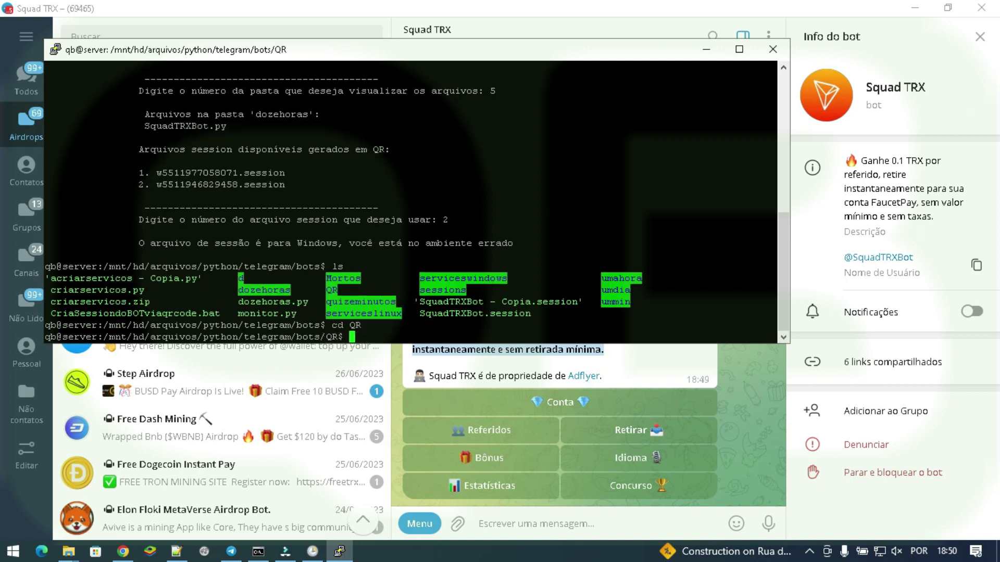
type("ls")
key("Return")
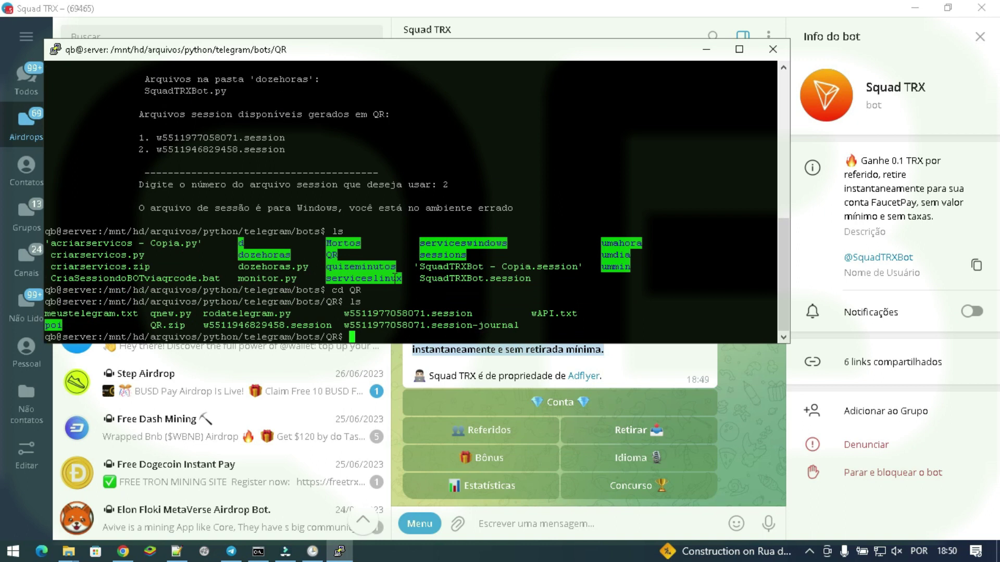
Step: Run qnew.py with python and choose number 2 to generate a Linux session file through the QR code
type("python q")
key("Tab")
key("Return")
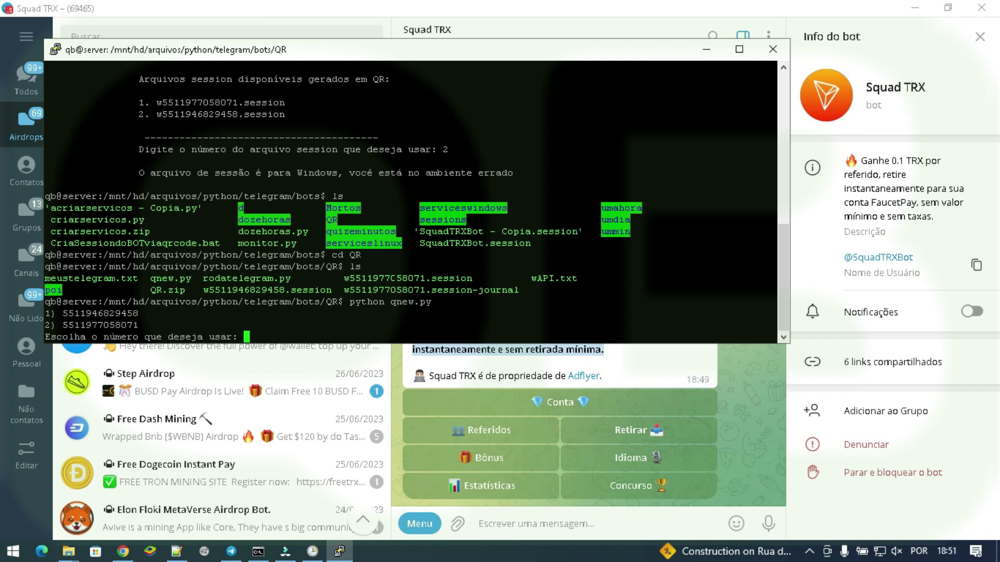
type("2")
key("Return")
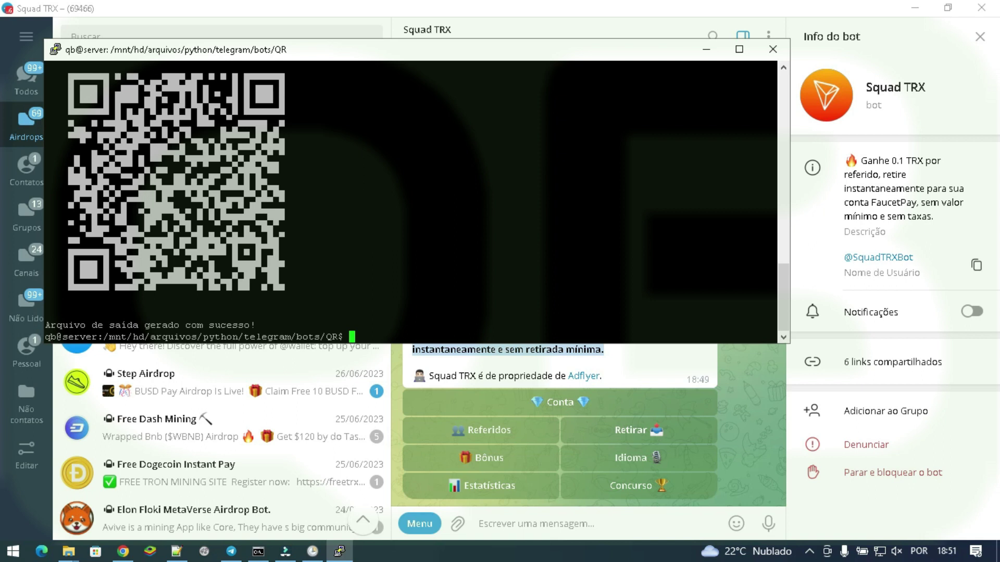
Step: Return to the bots folder and rerun criarservicos.py with sudo python for folder 5 (dozehoras)
type("cd...")
key("Return")
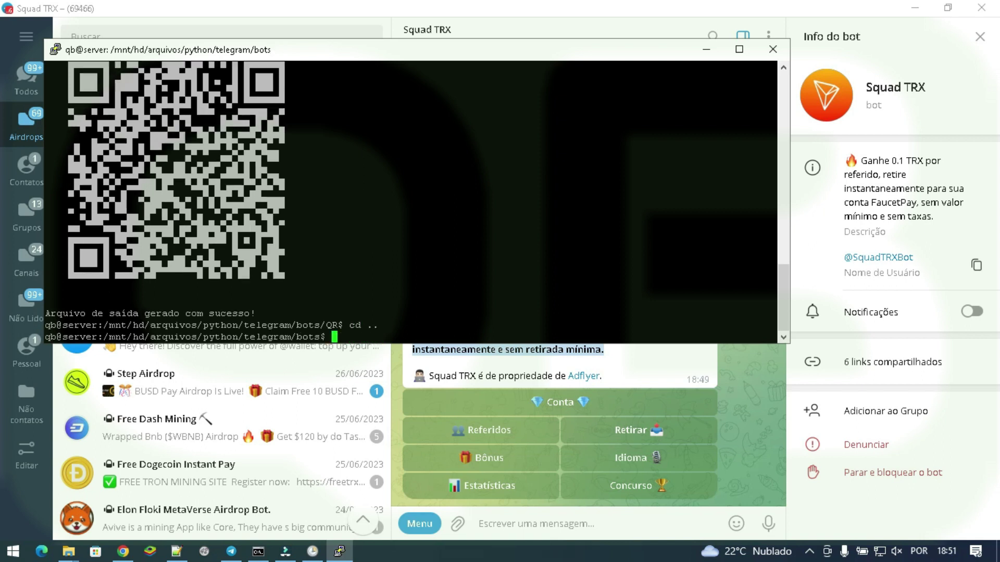
type("ls")
key("Up")
key("Down")
key("Up")
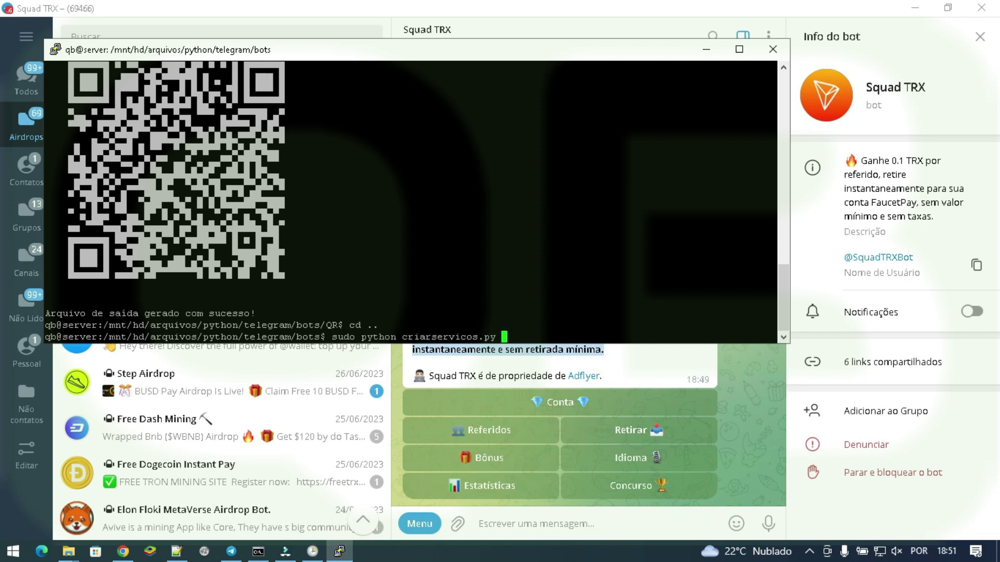
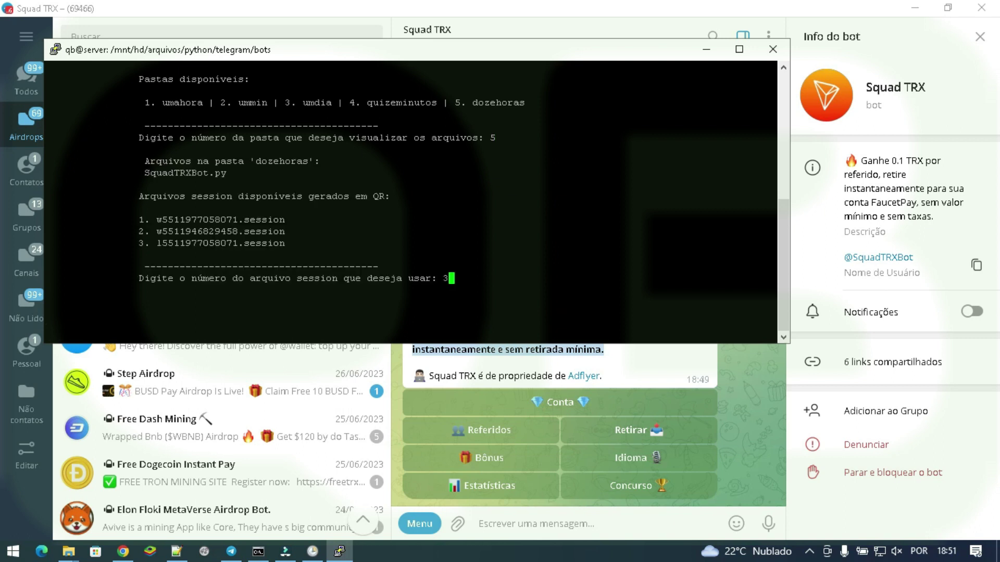
Step: Use session file 3 and create the dozehoras service with restart timer option 7 (12 horas)
key("Return")
type("12")
key("BackSpace")
key("BackSpace")
type("7")
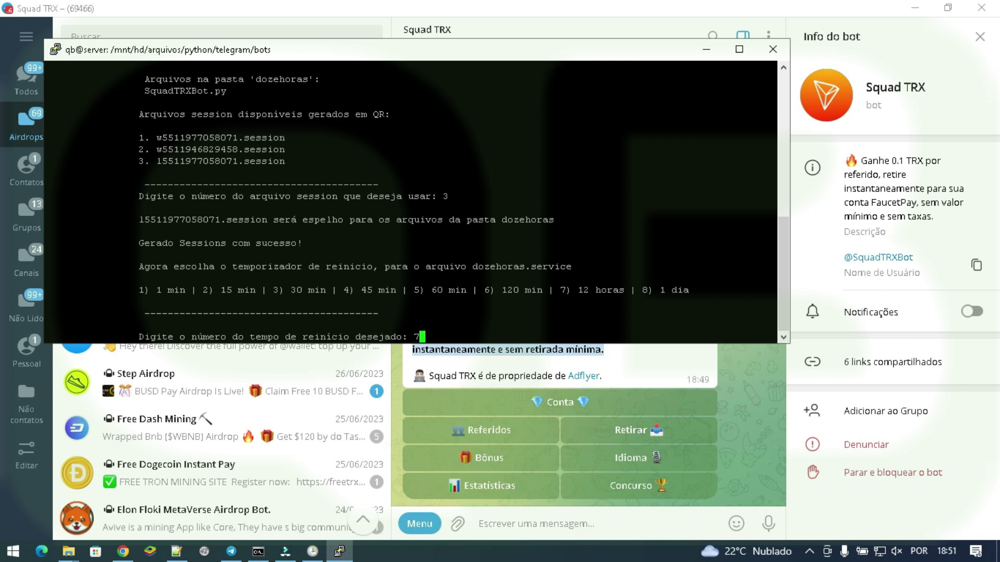
key("Return")
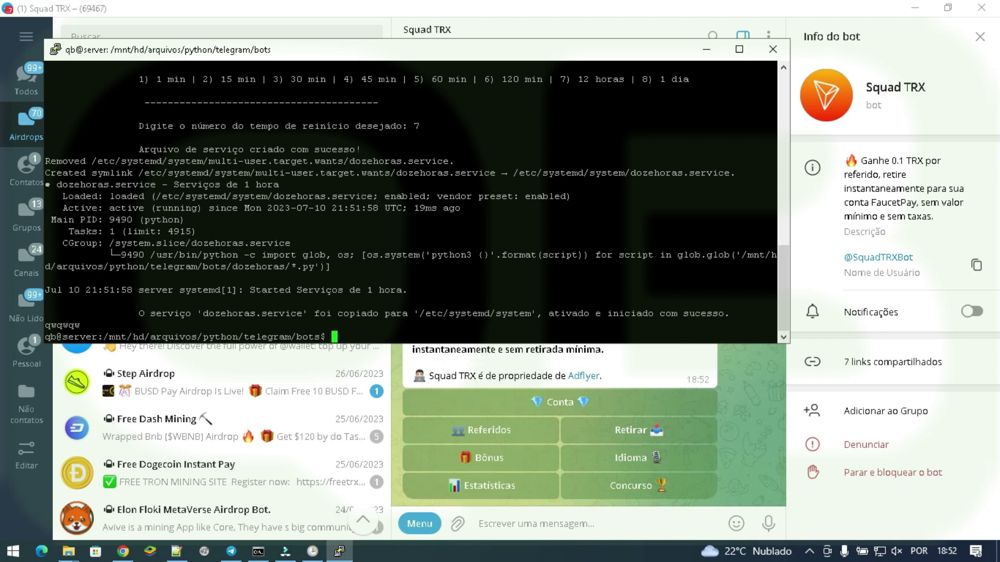
Step: Check the Squad TRX bot chat in Telegram, and switch to Task Scheduler to delete the 0.dozehoras task
left_click(501, 460)
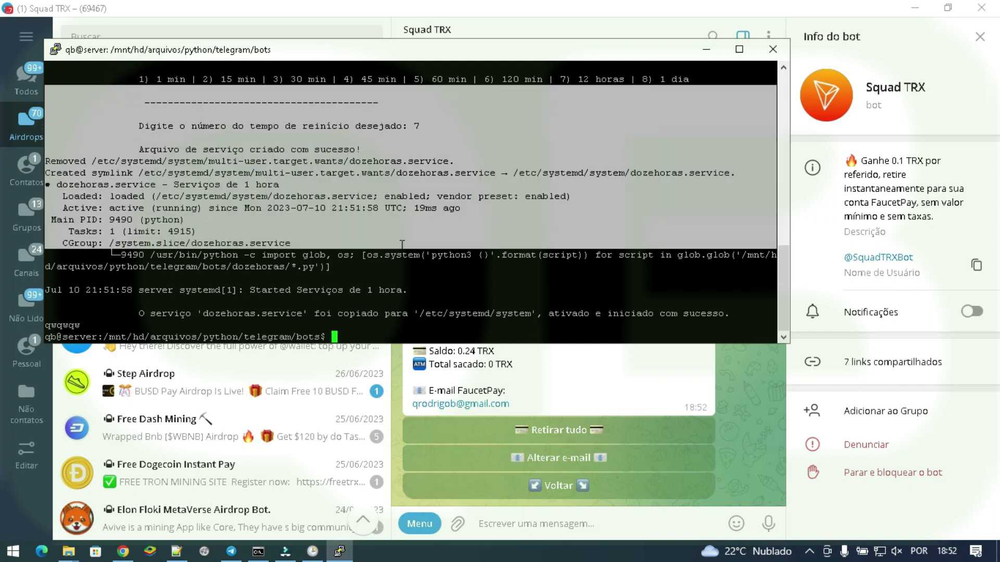
left_click(312, 551)
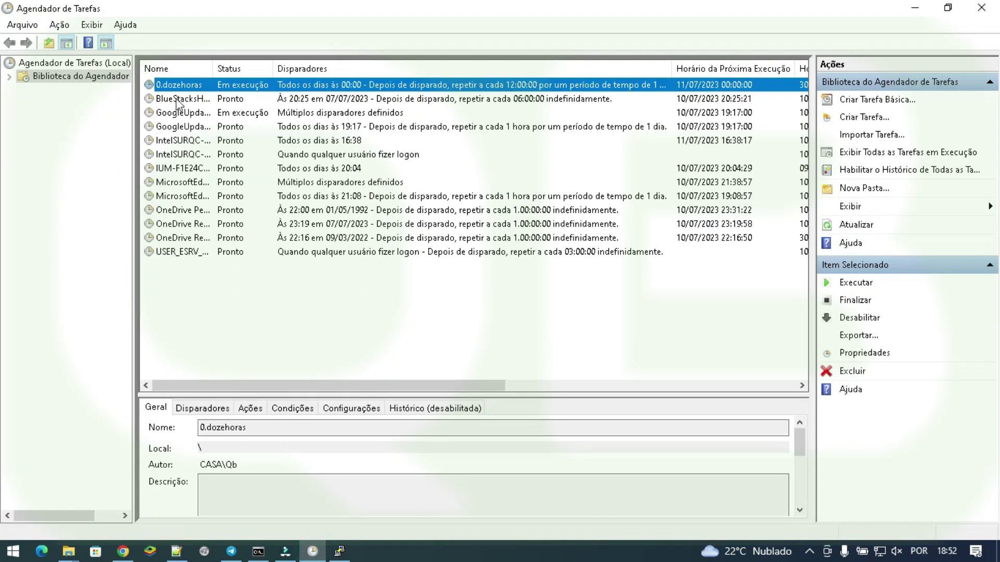
right_click(186, 84)
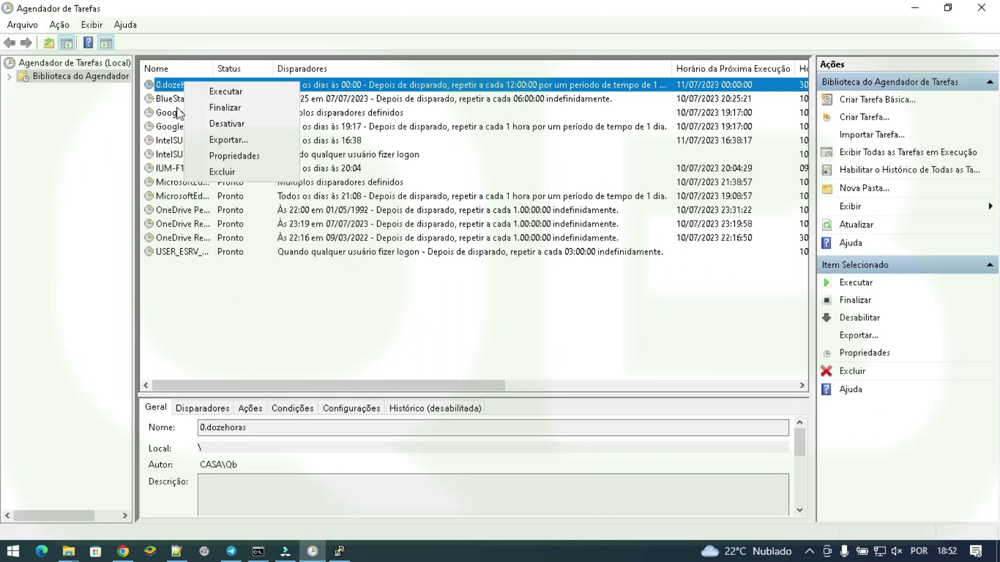
left_click(222, 172)
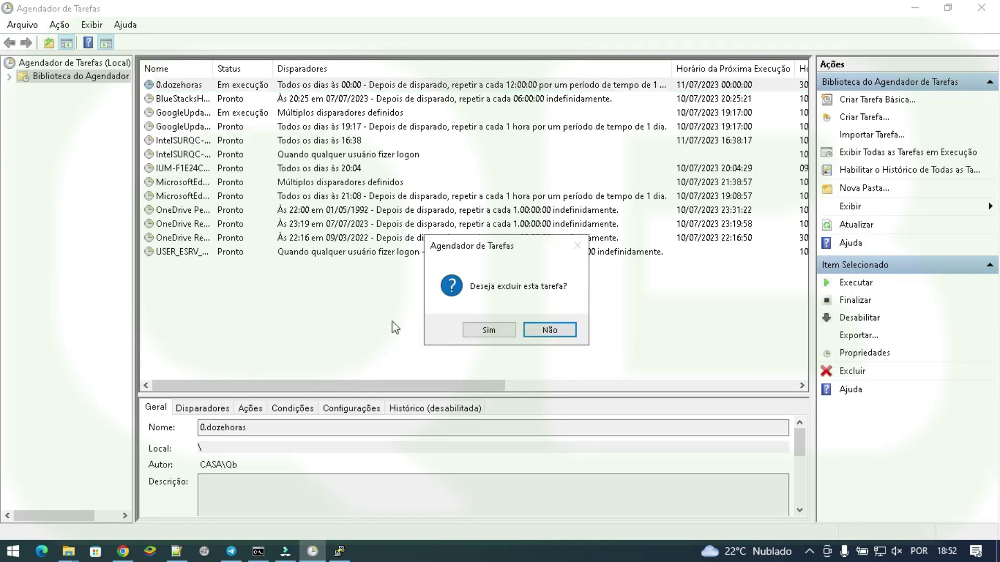
left_click(471, 329)
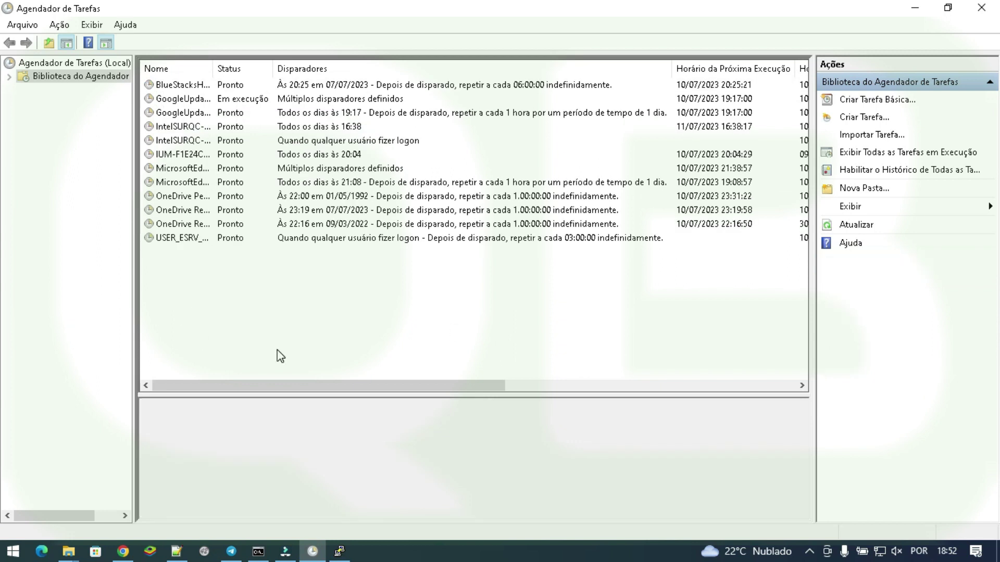
Step: Switch to the Canal Qb article in Chrome and examine the script's imports, function definitions and clear-screen line
left_click(134, 550)
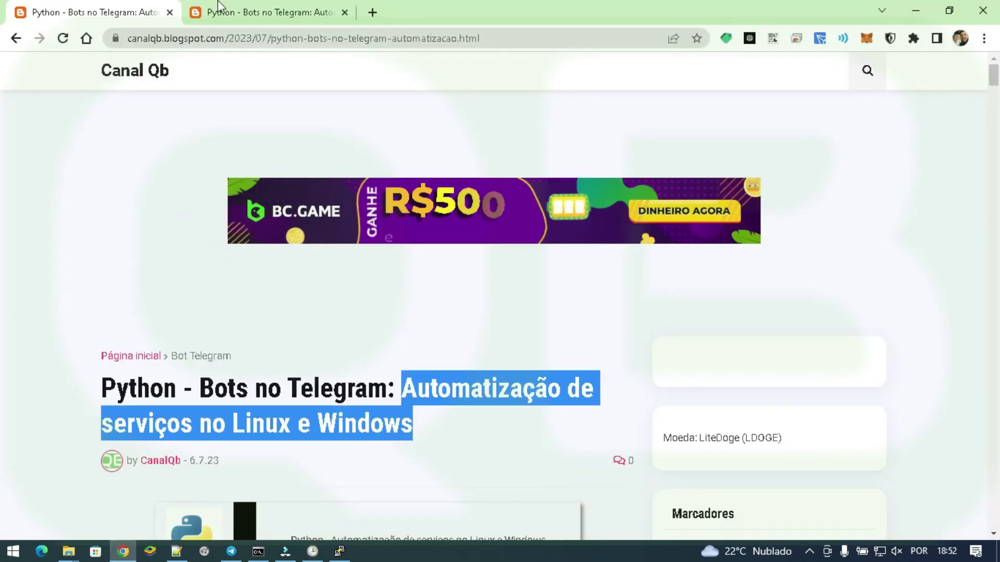
scroll(266, 318, "down", 5)
scroll(269, 324, "down", 11)
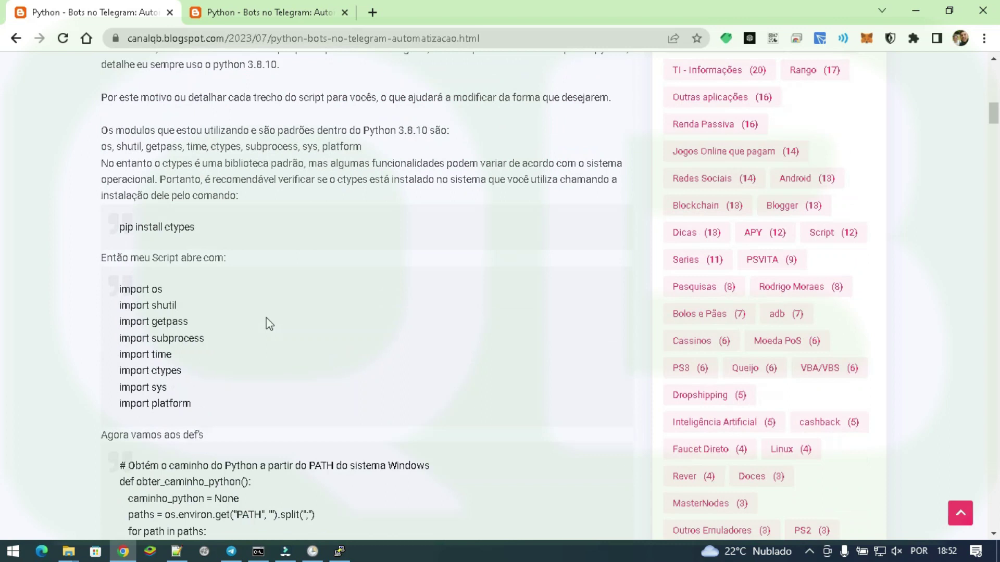
scroll(266, 323, "down", 3)
left_click_drag(119, 142, 196, 226)
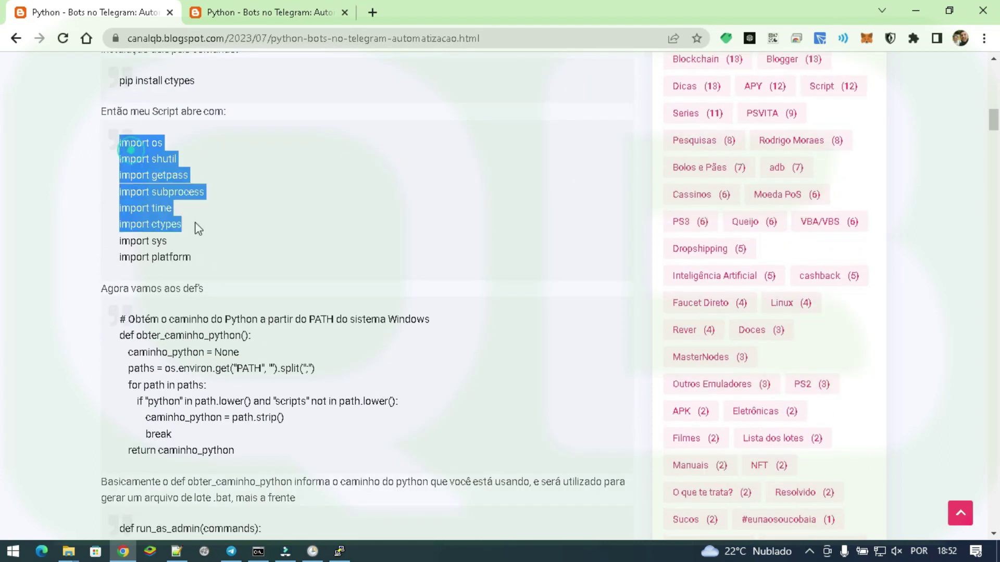
scroll(284, 270, "down", 3)
left_click_drag(141, 171, 266, 255)
scroll(266, 259, "down", 4)
left_click_drag(121, 161, 581, 302)
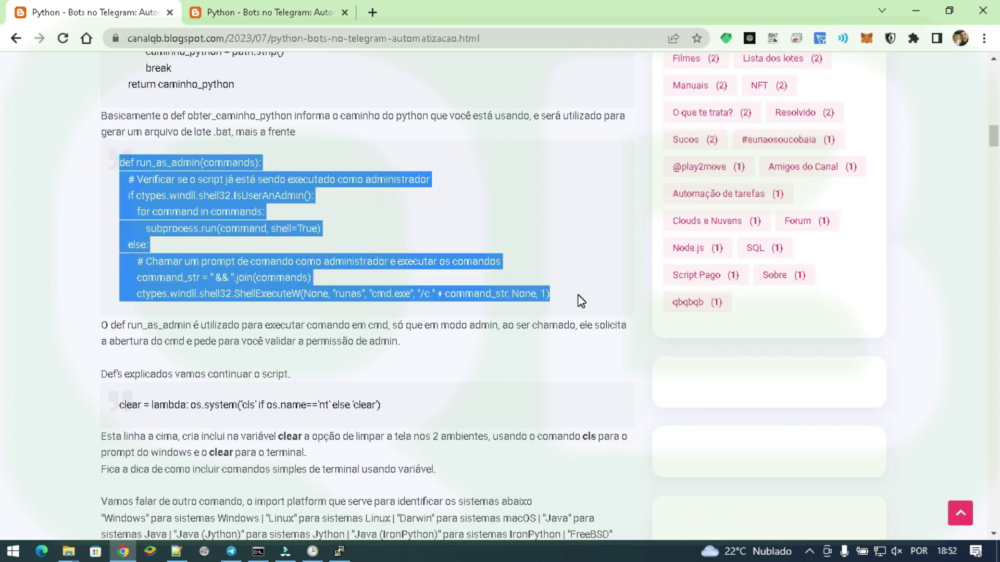
scroll(234, 283, "down", 1)
left_click_drag(111, 336, 420, 324)
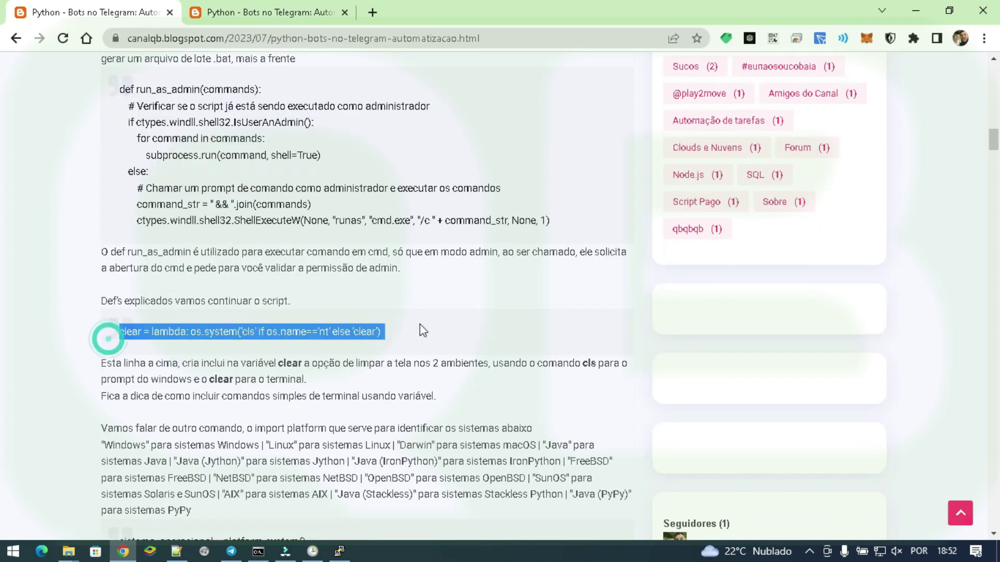
Step: Examine the article's code for operating system detection, excluded folders and the folder prompt, plus its folder listing image
scroll(245, 328, "down", 4)
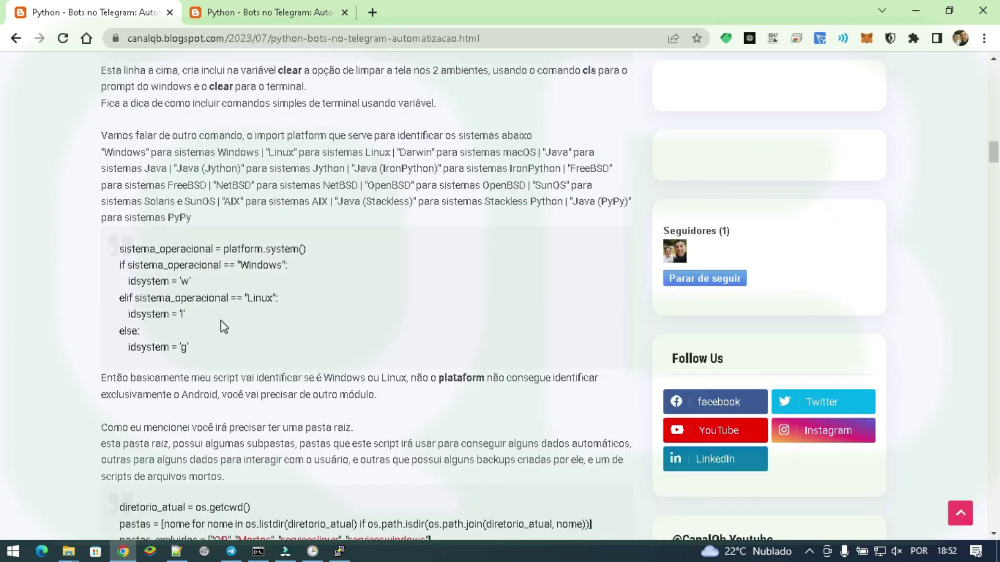
left_click_drag(120, 246, 245, 351)
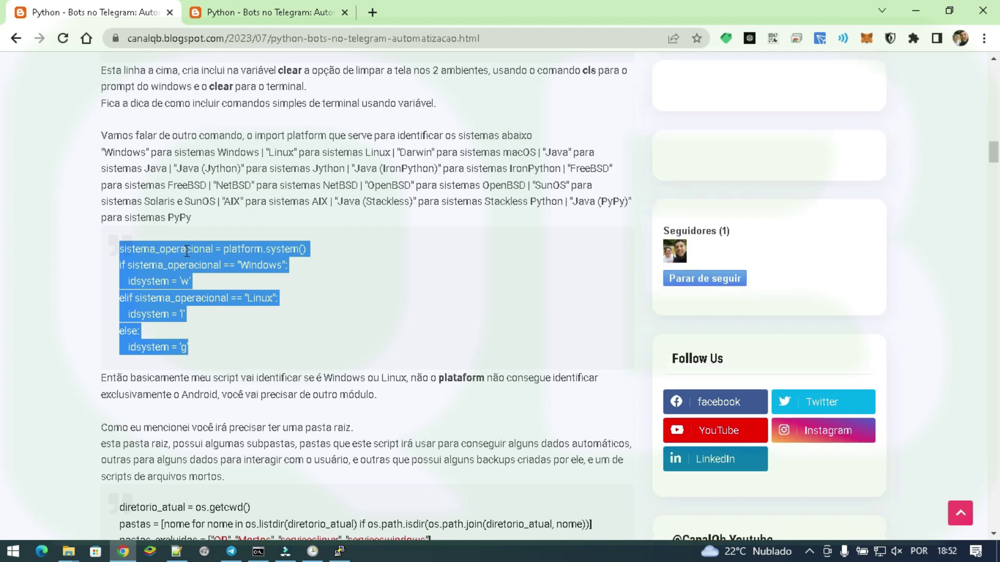
scroll(195, 265, "down", 4)
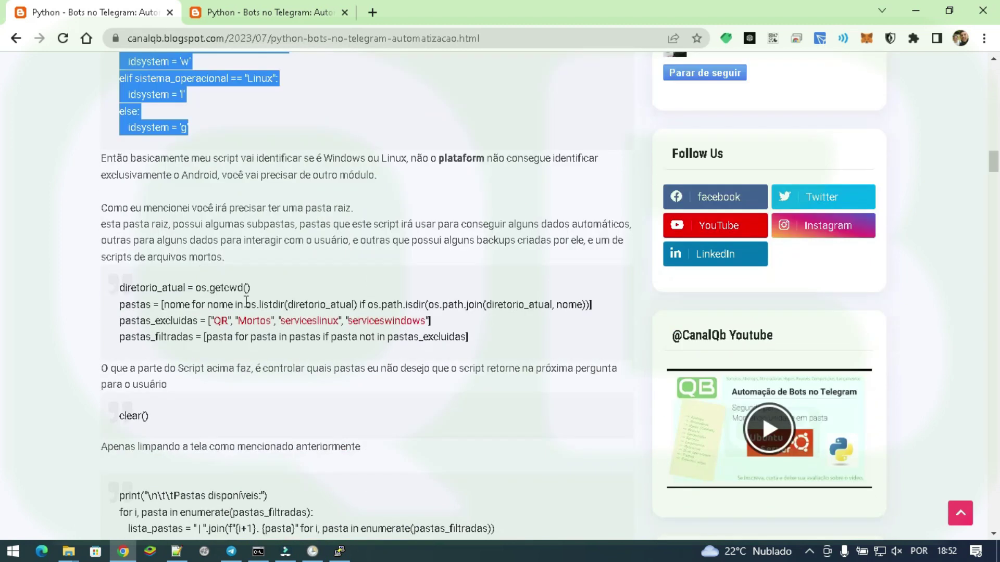
left_click_drag(119, 287, 472, 350)
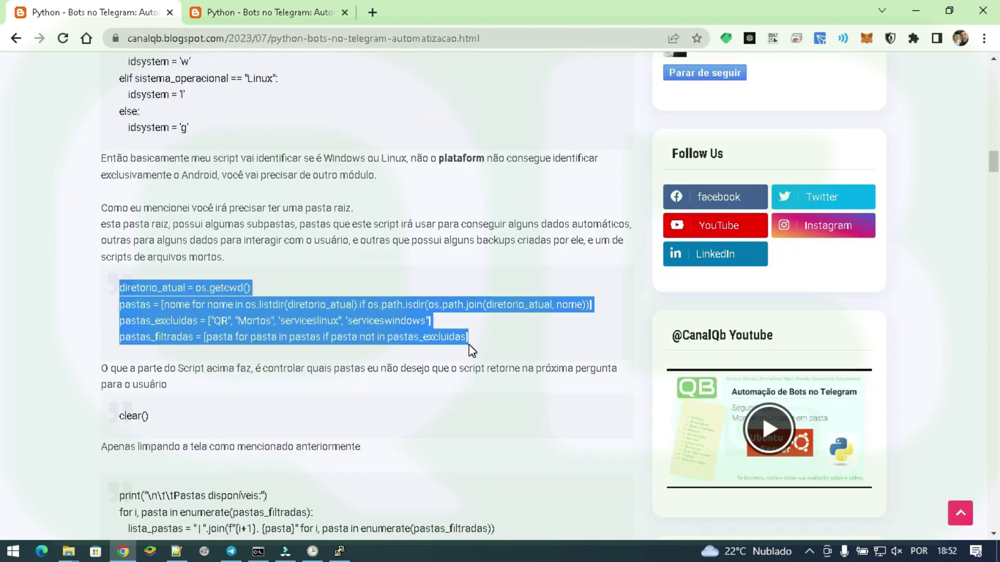
left_click(354, 333)
scroll(327, 315, "down", 4)
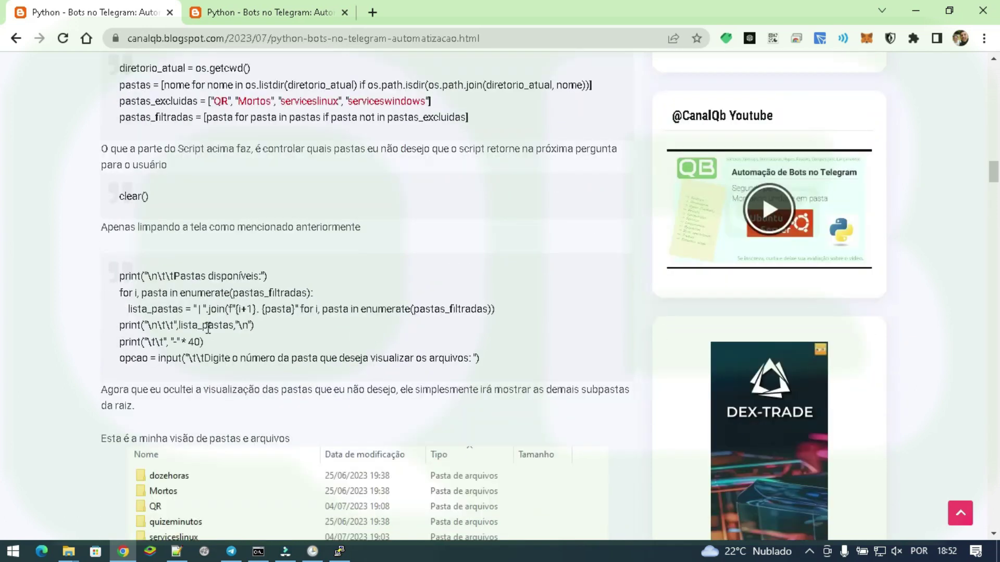
left_click_drag(119, 277, 491, 362)
scroll(455, 330, "down", 8)
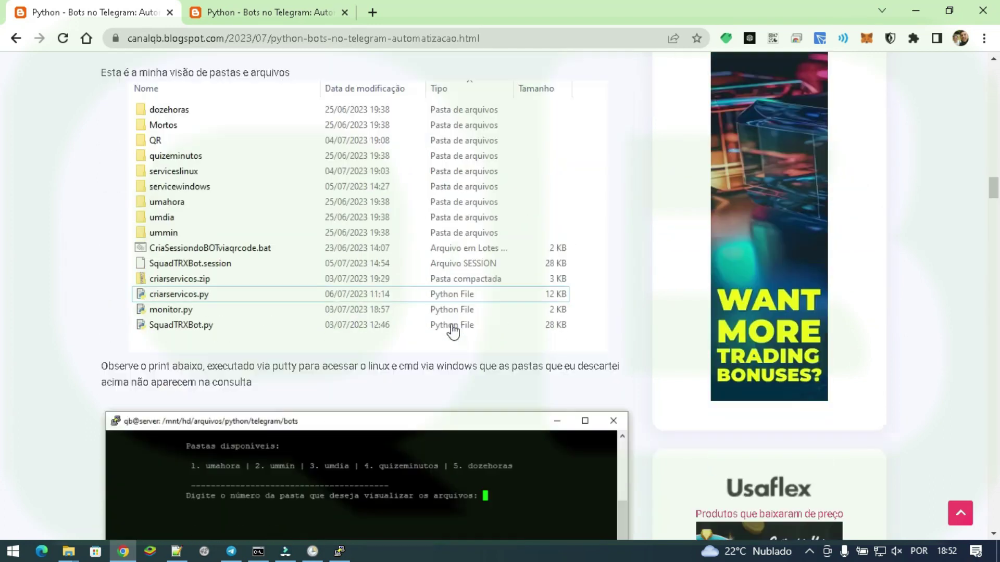
Step: Examine the article's code for listing the folder's .py files, reading the QR session files, checking the system match and copying sessions
scroll(479, 307, "down", 14)
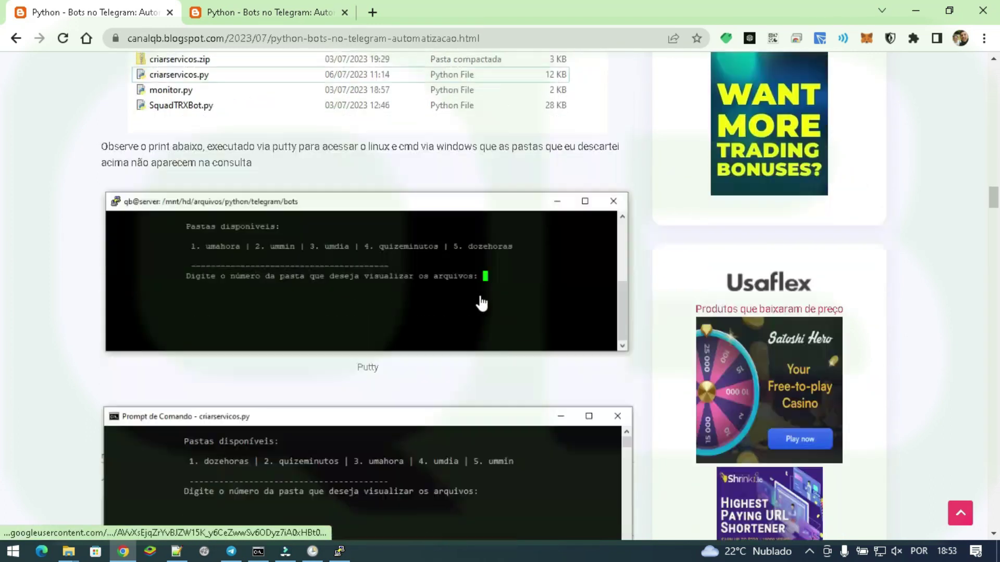
scroll(449, 304, "down", 8)
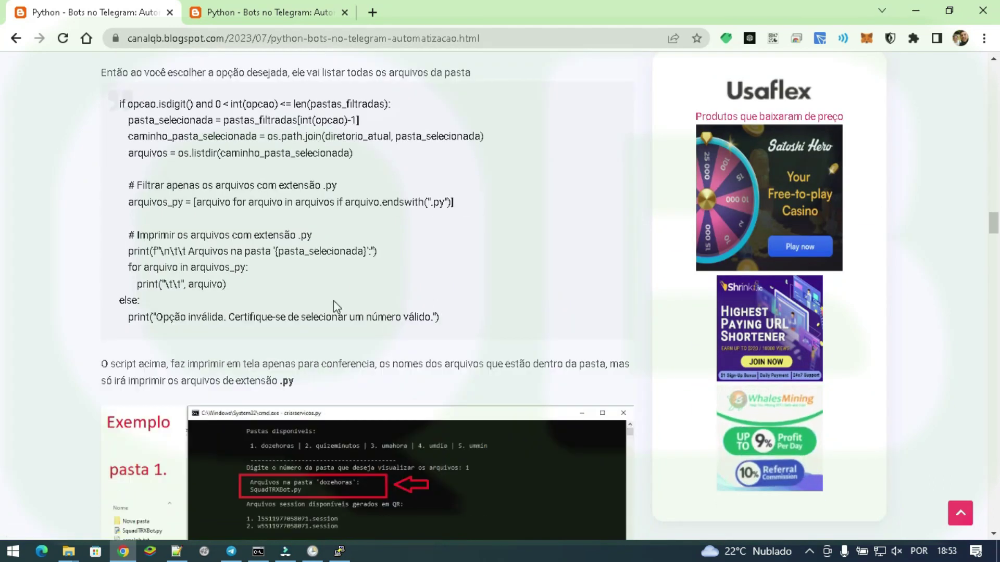
scroll(334, 302, "down", 11)
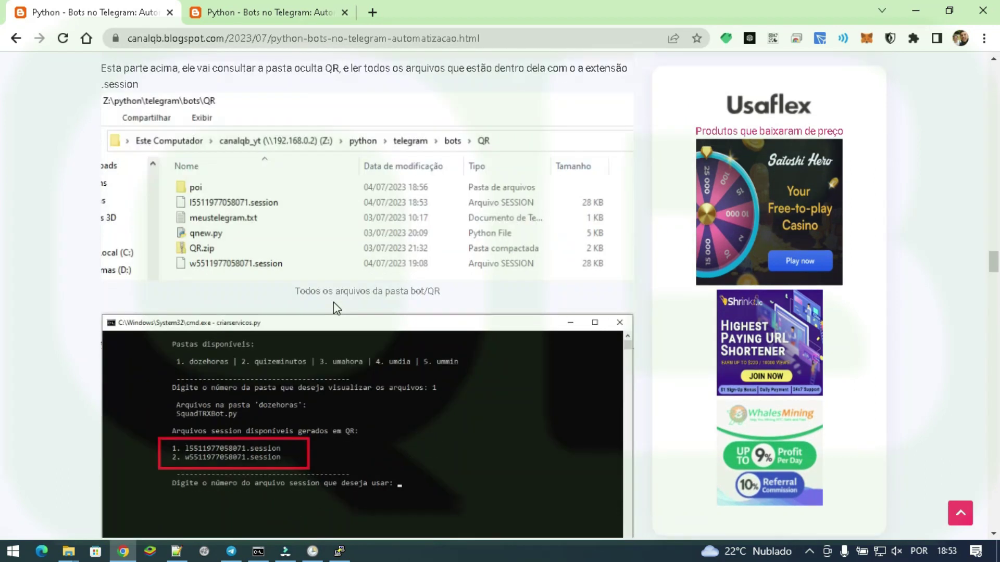
scroll(335, 309, "down", 3)
scroll(334, 310, "down", 6)
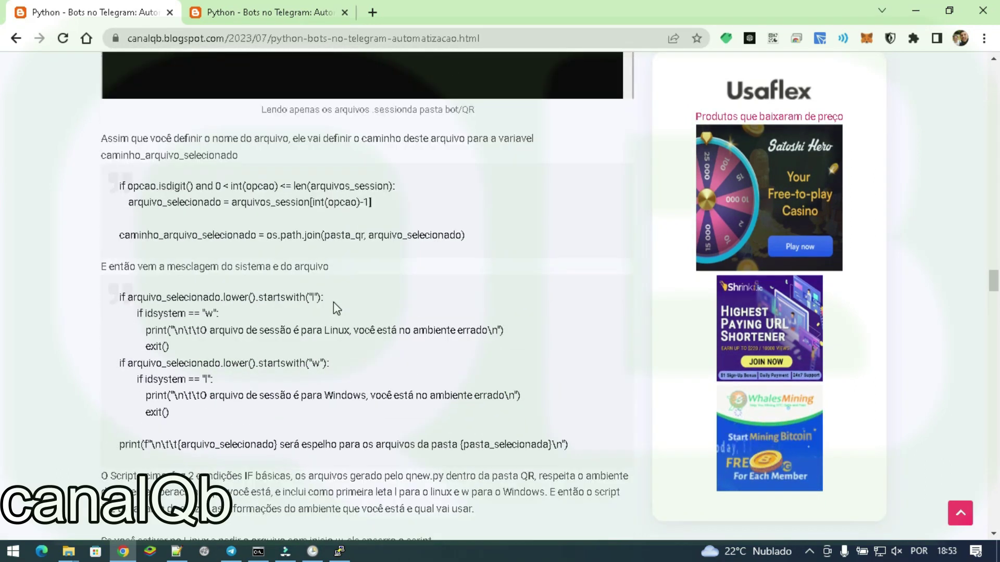
scroll(334, 303, "down", 7)
scroll(334, 302, "down", 3)
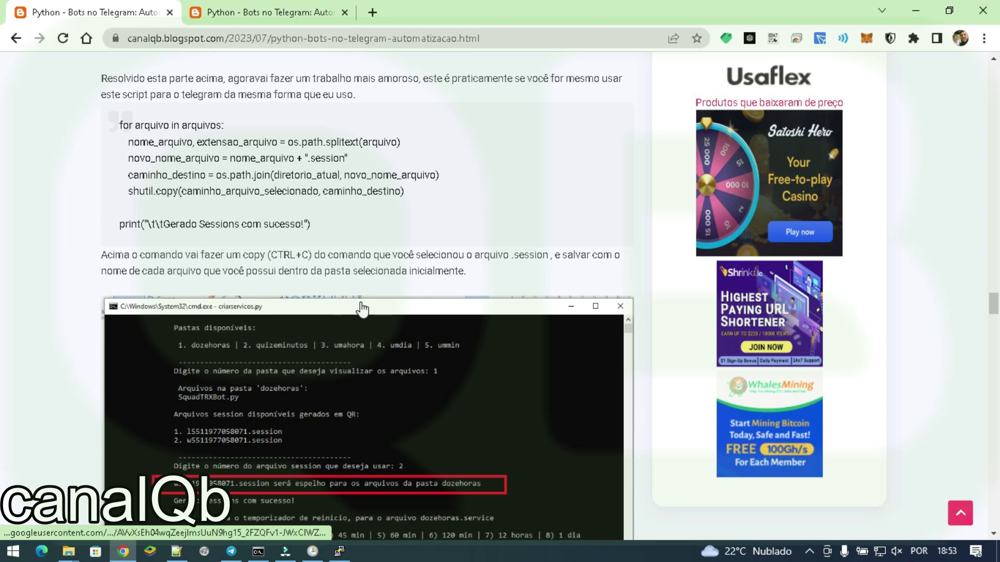
Step: Open the Windows Services console from the Run dialog
key("super+r")
type("service.ms")
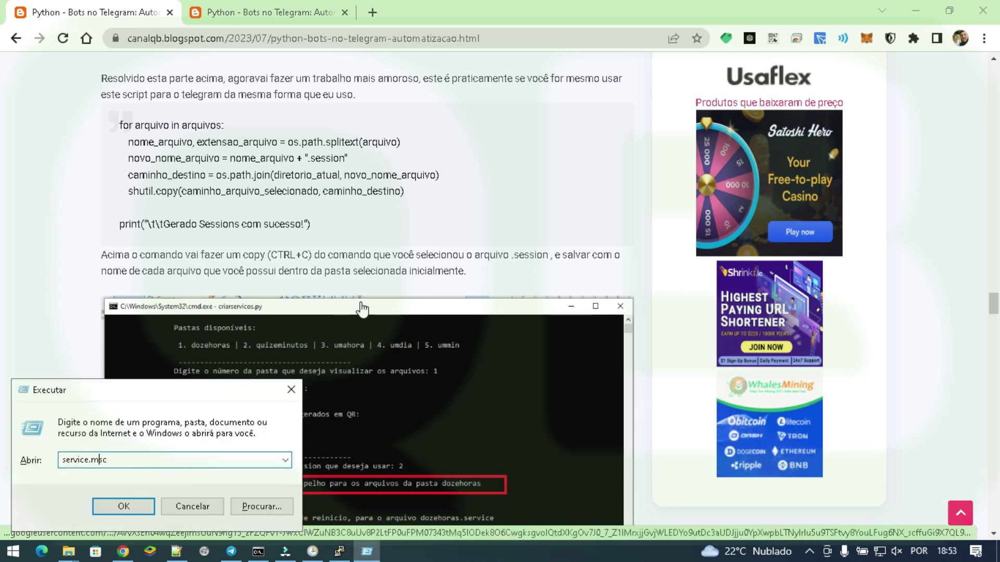
key("Return")
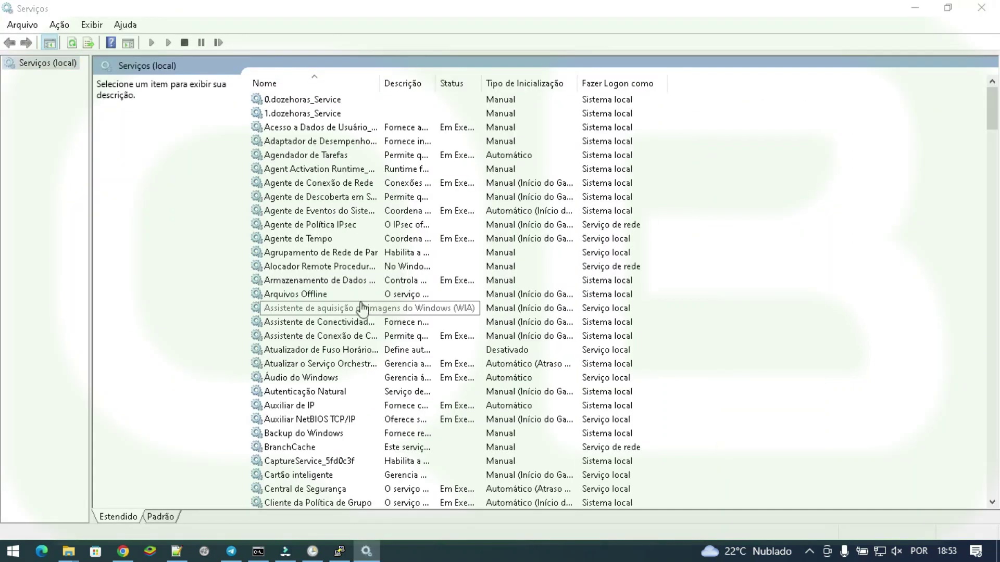
Step: Return to the Canal Qb article and examine the restart timer prompt and the tempos_reinicio values
key("alt+Tab")
scroll(364, 305, "down", 6)
scroll(277, 286, "down", 5)
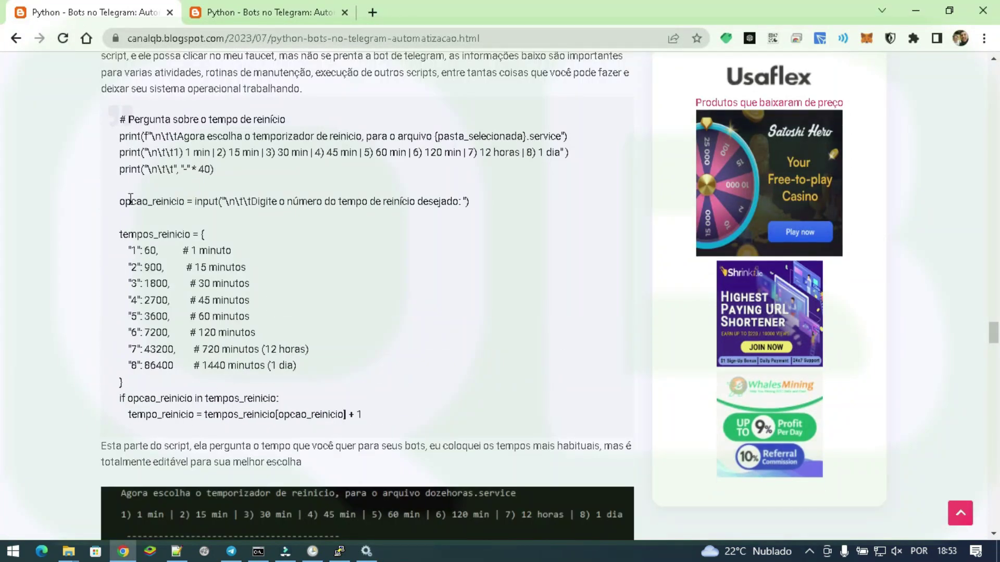
left_click_drag(131, 136, 213, 169)
left_click_drag(116, 233, 299, 383)
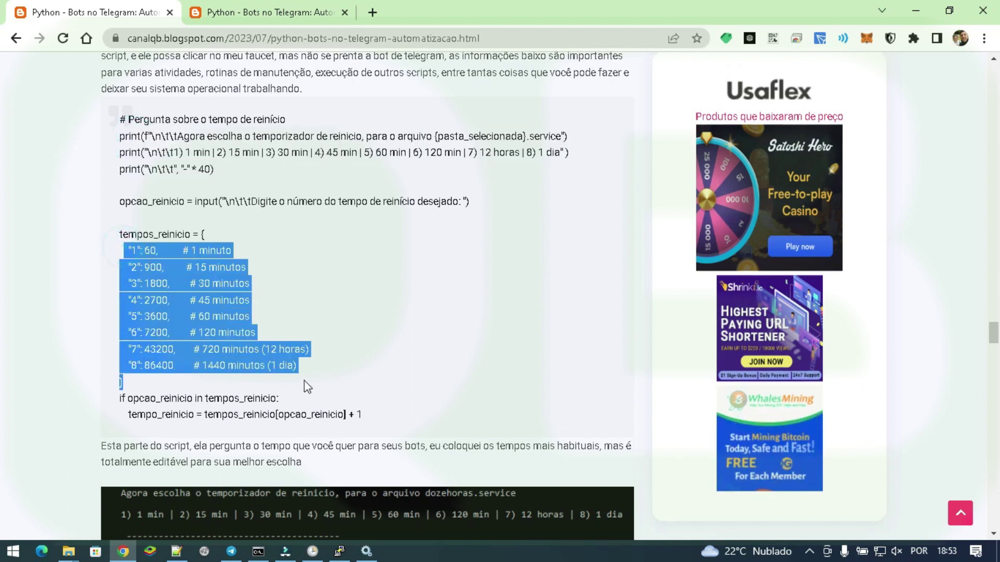
Step: Examine the article's Linux service creation code and continue through to the Windows service section
scroll(241, 268, "down", 9)
left_click_drag(118, 106, 550, 237)
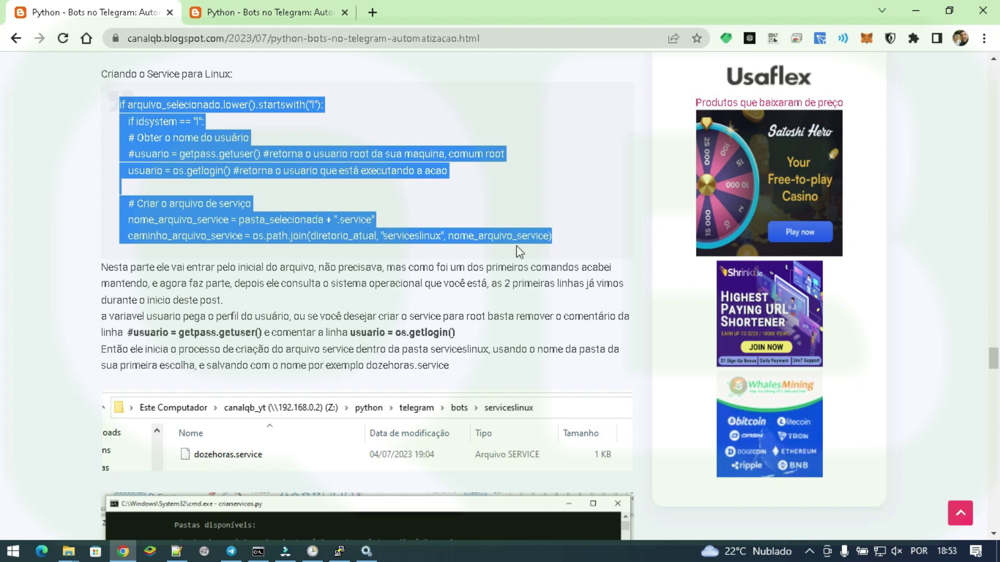
scroll(146, 206, "down", 13)
left_click_drag(127, 128, 291, 310)
scroll(434, 267, "down", 4)
scroll(202, 255, "down", 20)
scroll(201, 255, "down", 15)
Step: Switch to the Services console and view the properties of 0.dozehoras_Service
key("alt+Tab")
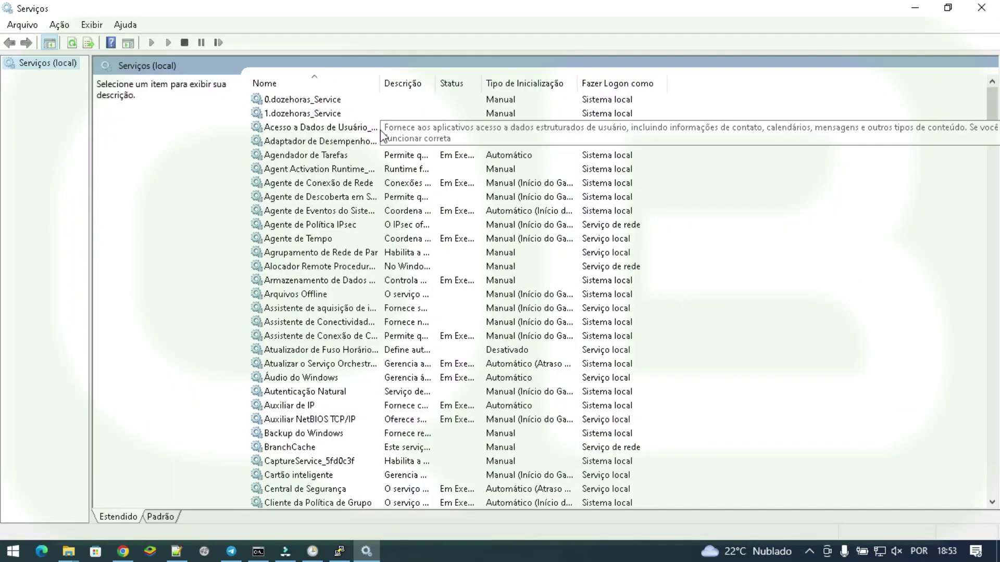
key("alt+Tab")
key("alt+Tab")
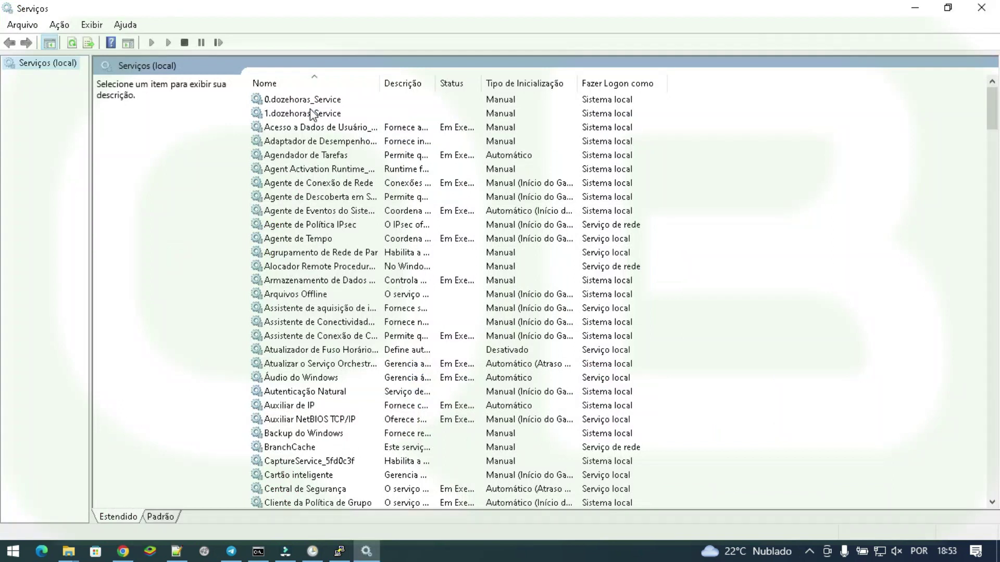
double_click(281, 102)
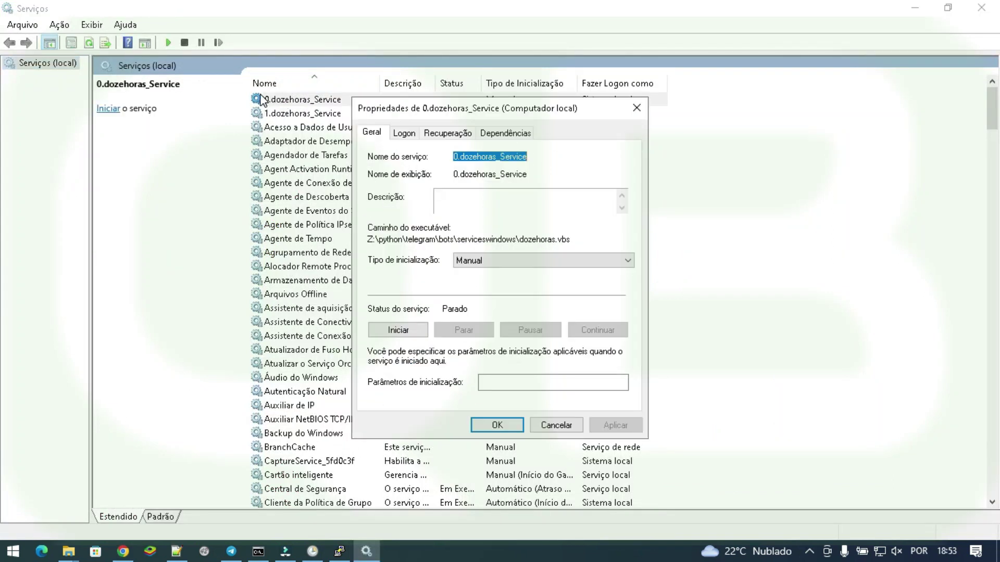
key("Escape")
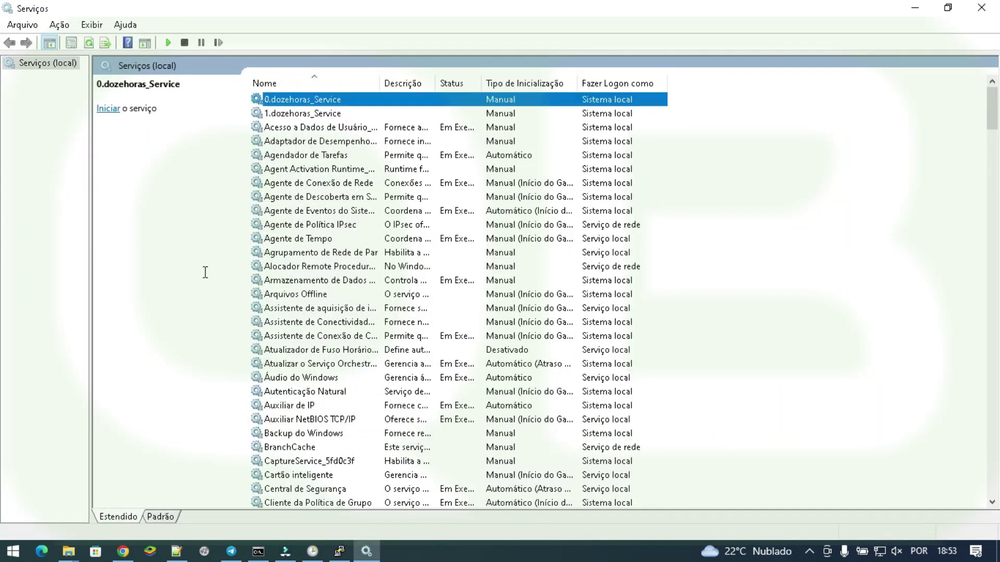
Step: Return to the article and examine the servicowindows code block that creates the Windows service
key("alt+Tab")
scroll(263, 404, "down", 2)
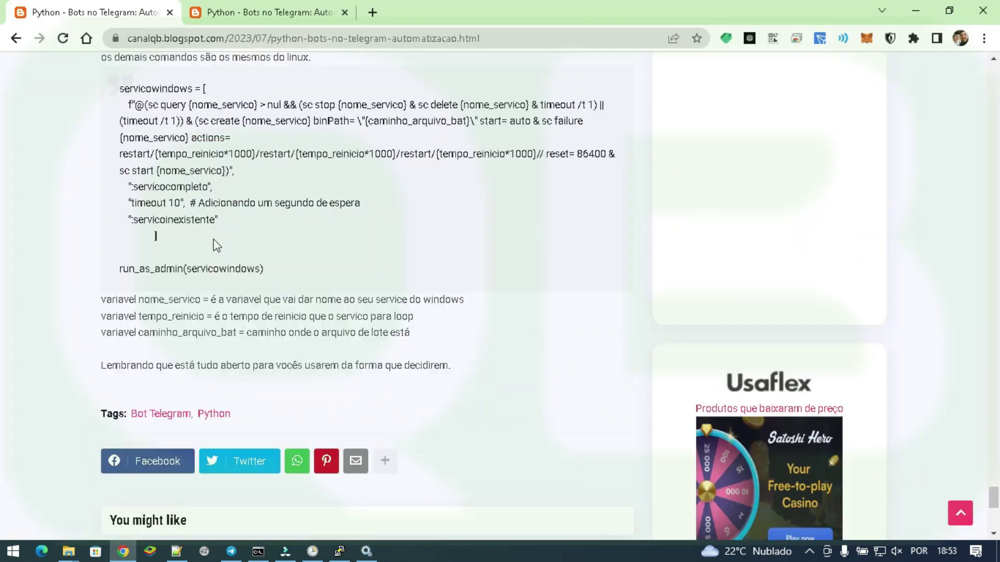
scroll(263, 403, "up", 3)
left_click_drag(144, 252, 314, 362)
left_click(197, 369)
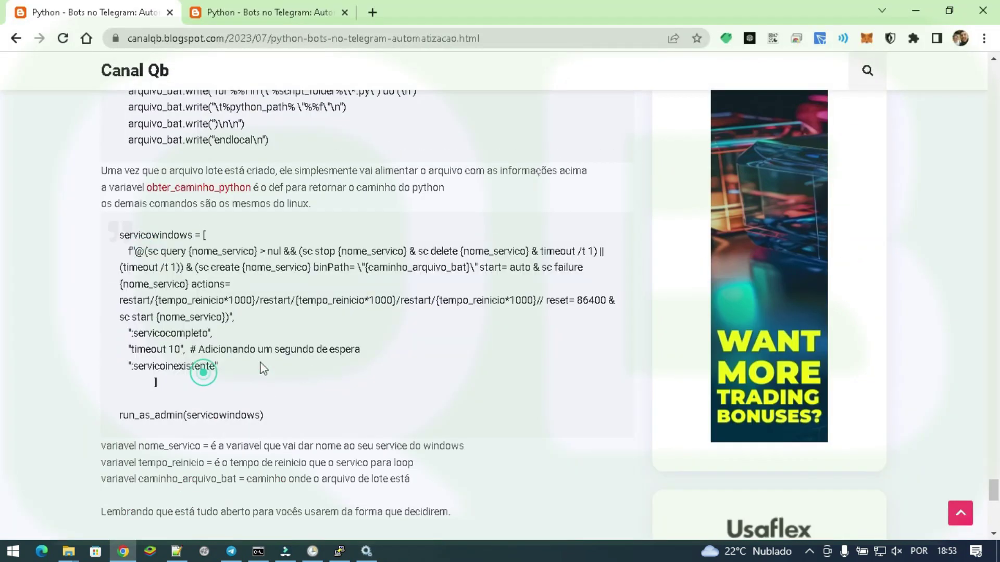
Step: In the Services console, check the executable's file extension for 0.dozehoras_Service and try to start the service
key("alt+Tab")
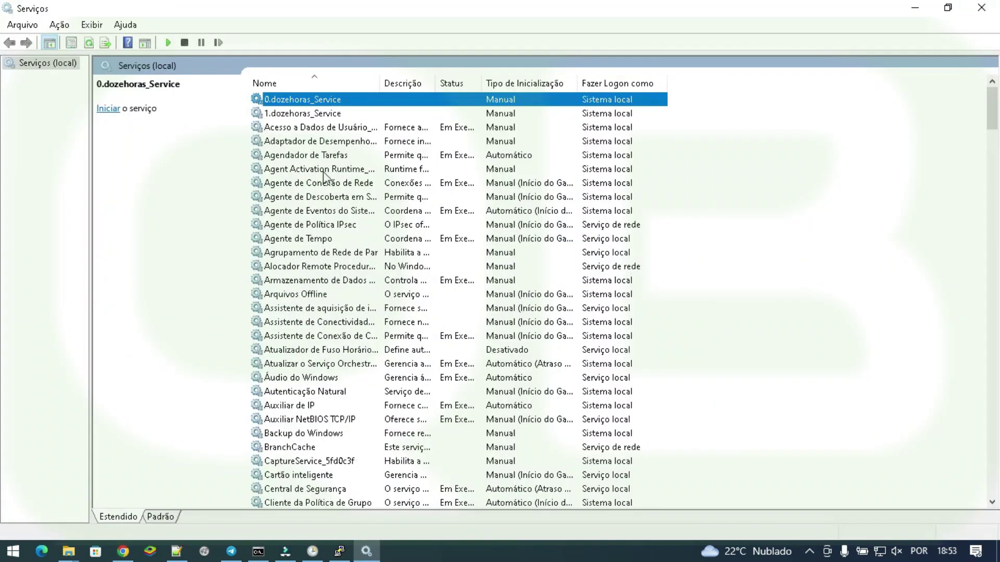
double_click(290, 99)
left_click_drag(557, 243, 571, 243)
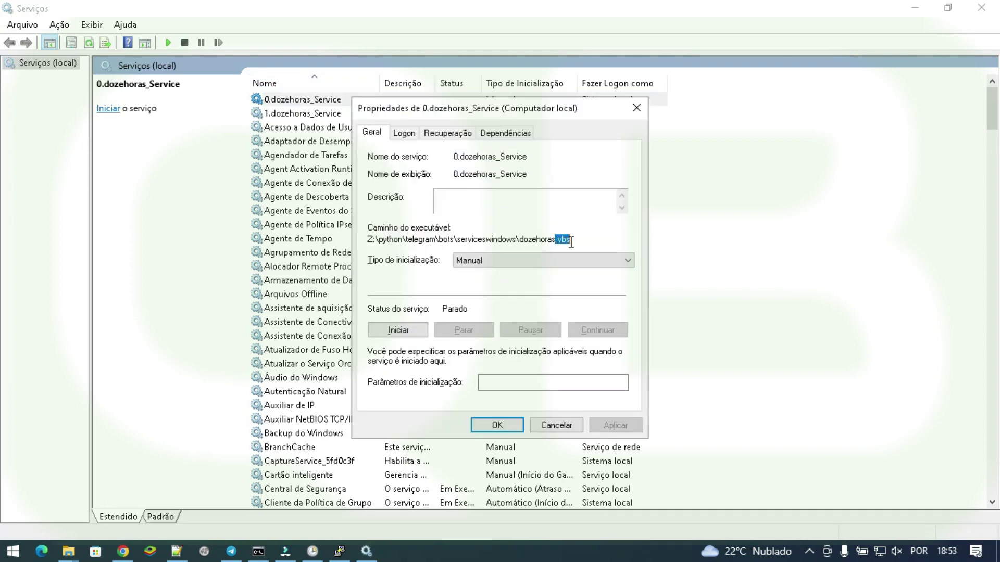
left_click(398, 333)
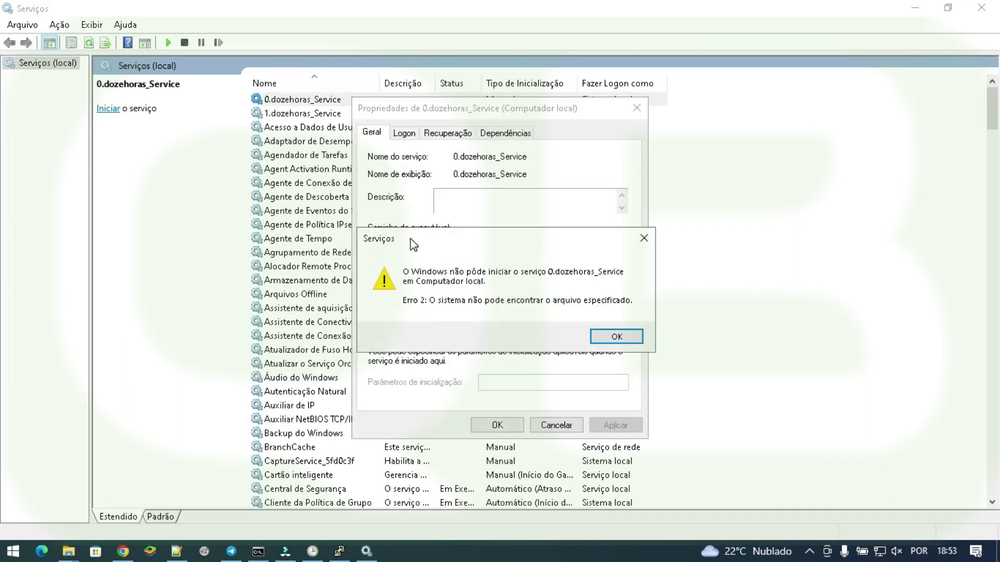
left_click(616, 336)
key("Escape")
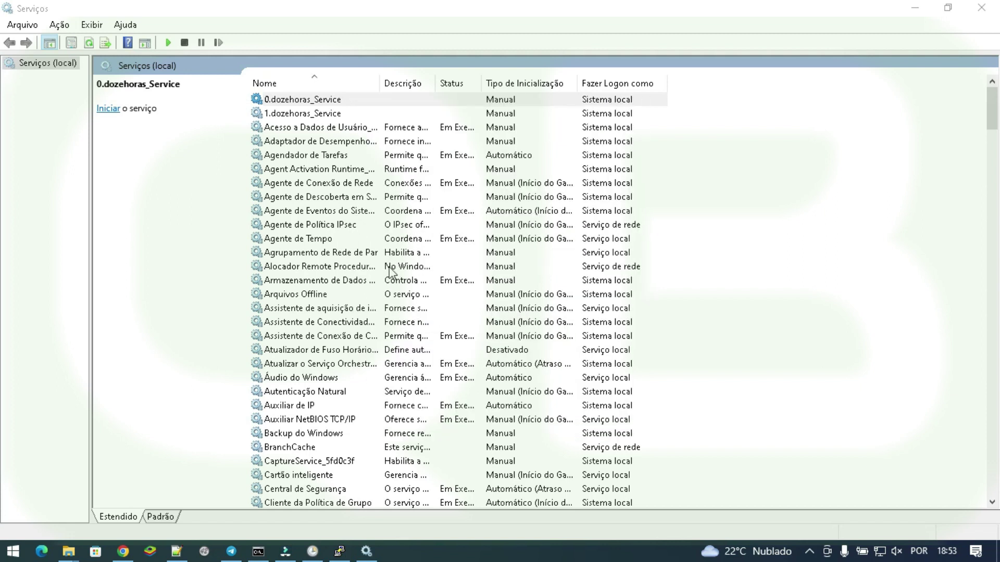
Step: Check the executable's file extension for 1.dozehoras_Service and try to start that service
double_click(285, 113)
left_click_drag(600, 243, 622, 244)
left_click(398, 330)
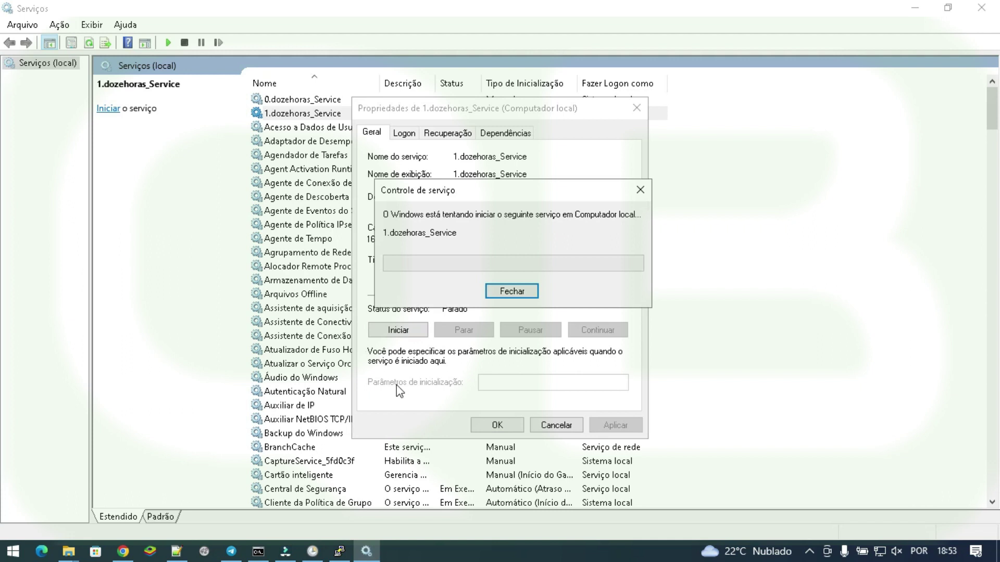
key("Return")
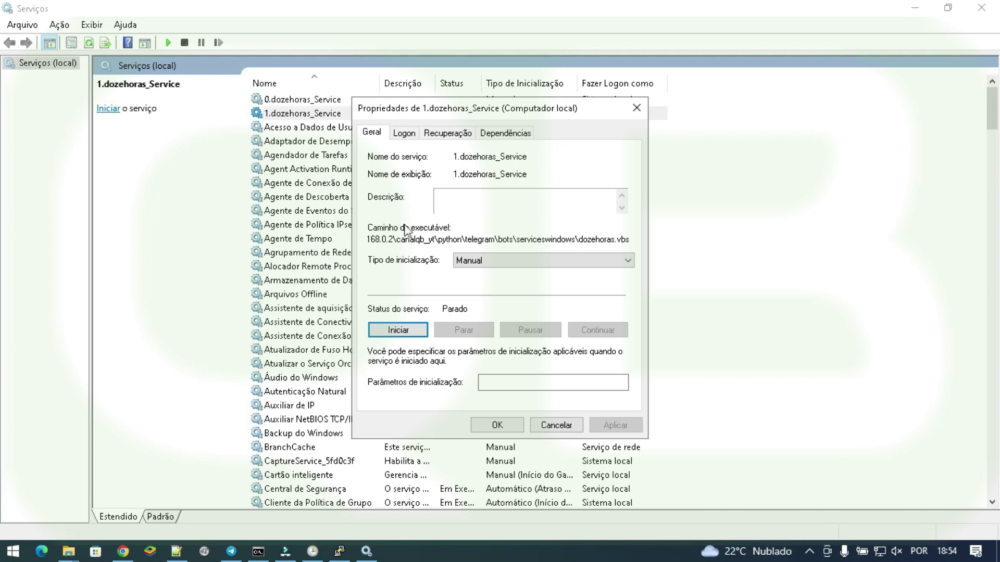
key("Escape")
Step: Inspect the properties of the Agrupamento de Rede de Par, Backup do Windows and Agent Activation Runtime services, comparing their executable paths
double_click(312, 252)
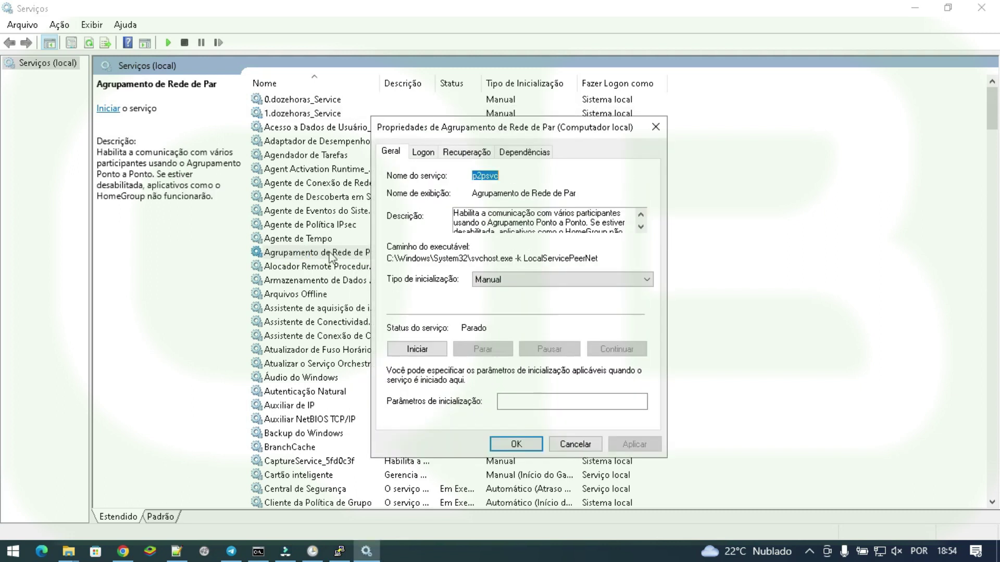
left_click_drag(487, 255, 620, 253)
key("Escape")
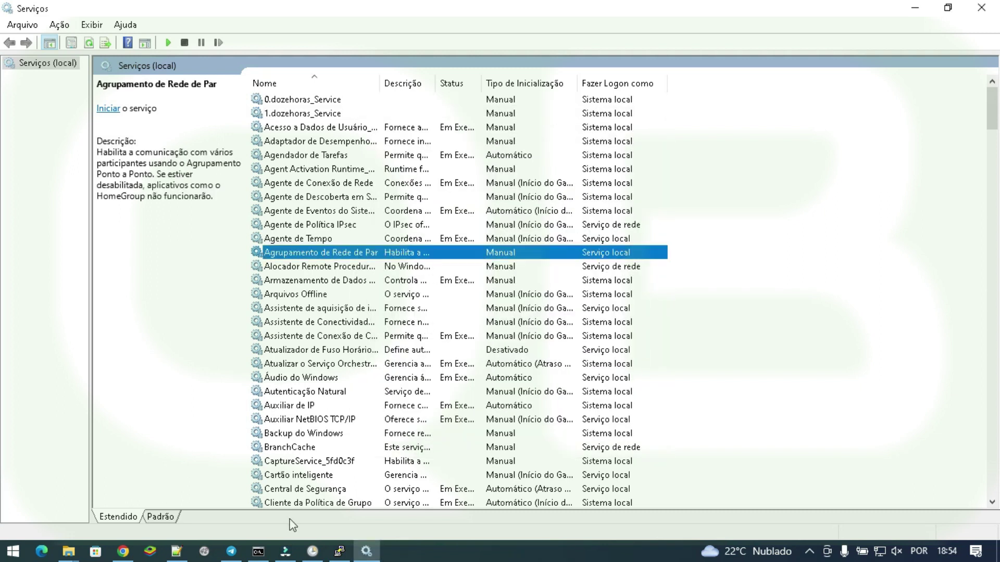
left_click(289, 436)
double_click(290, 440)
key("Escape")
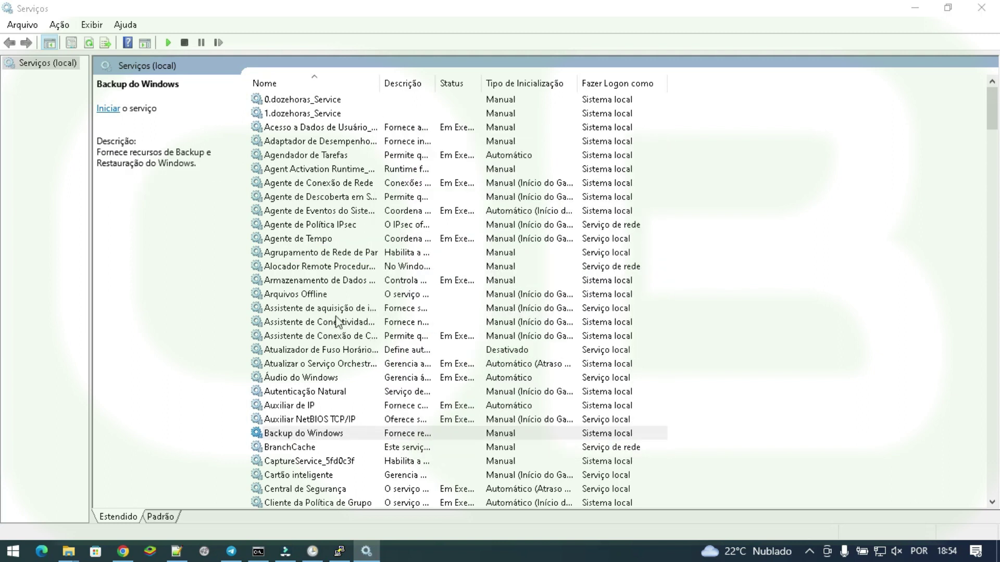
double_click(298, 169)
left_click_drag(487, 259, 561, 258)
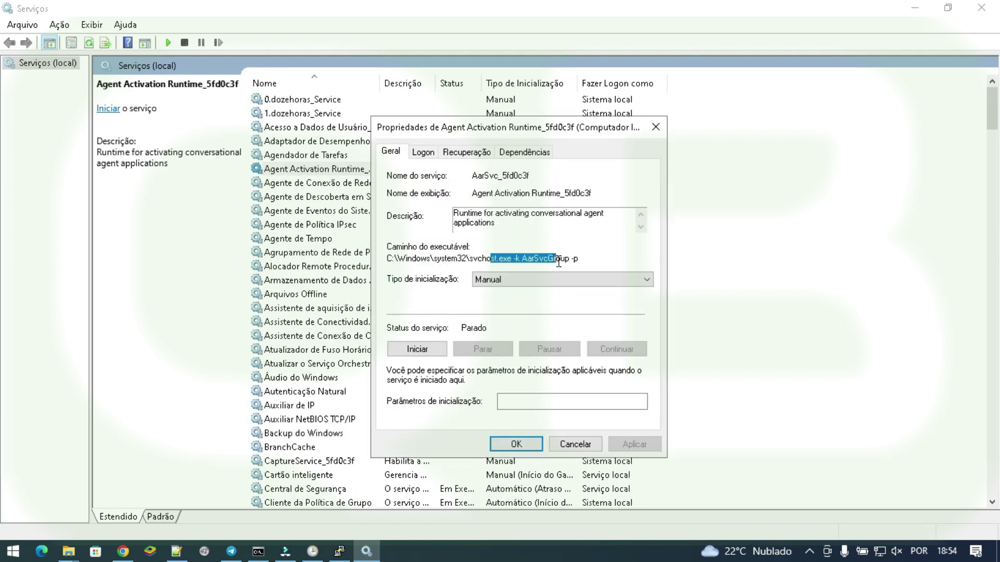
key("Escape")
Step: Close the Services console and switch to Task Scheduler
left_click(305, 102)
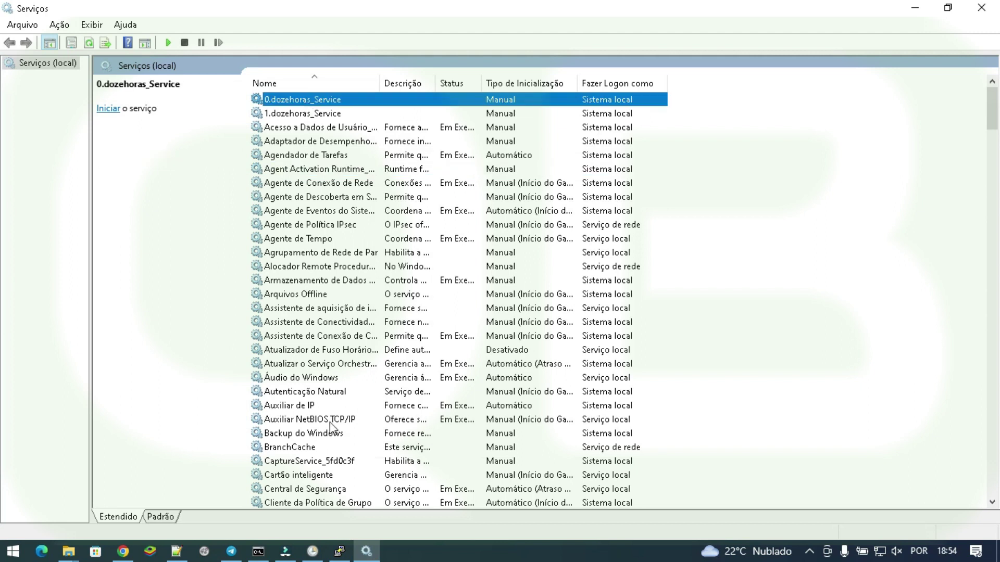
left_click(981, 7)
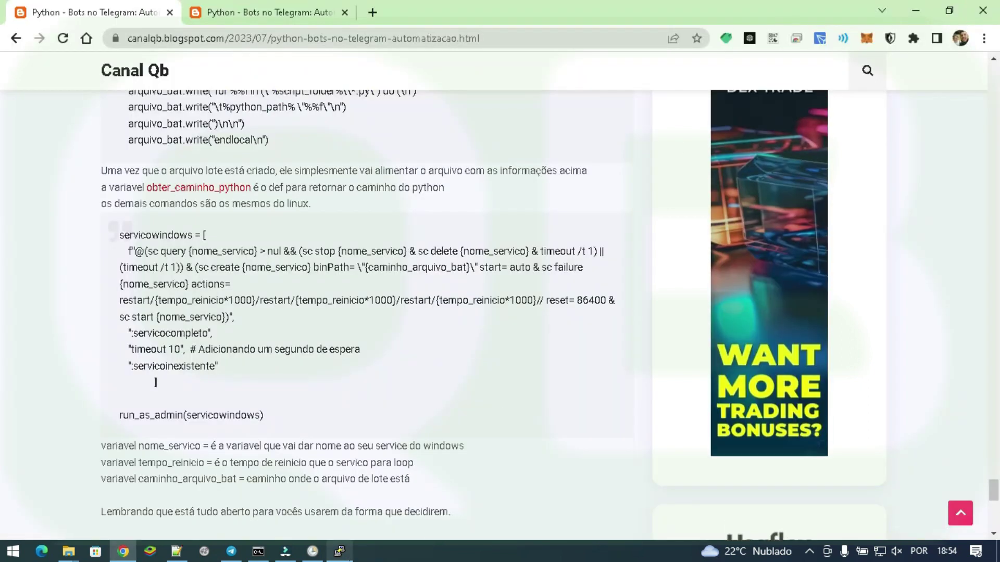
left_click(313, 551)
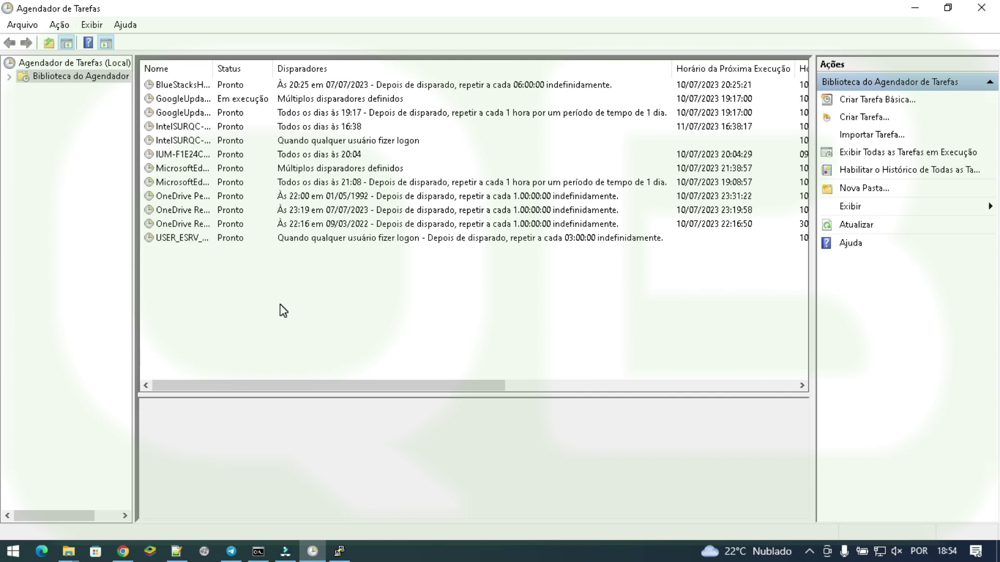
Step: Enter c:\Windows\py.exe in the Run dialog and cancel without running it
key("super+r")
type("c:\\wu")
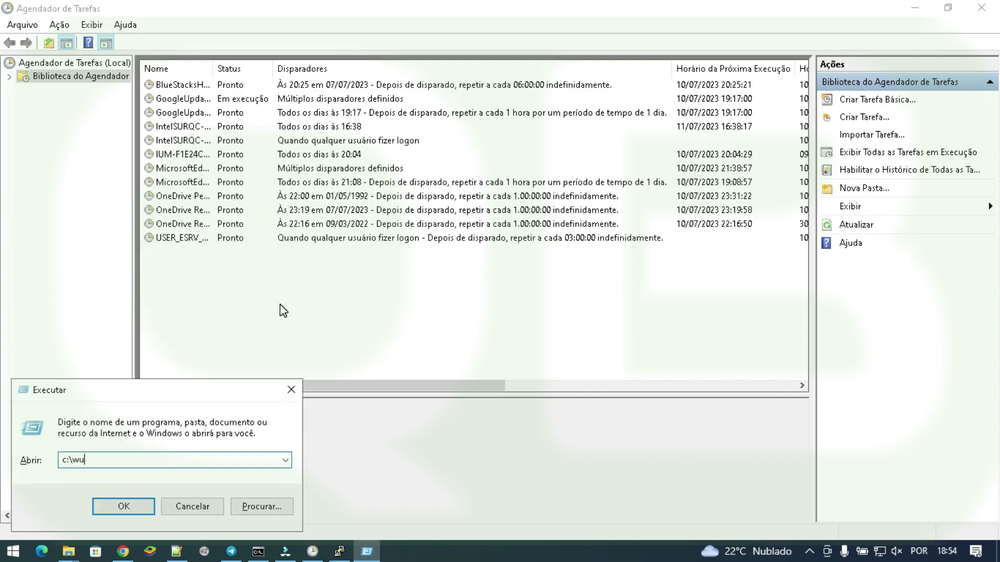
key("BackSpace")
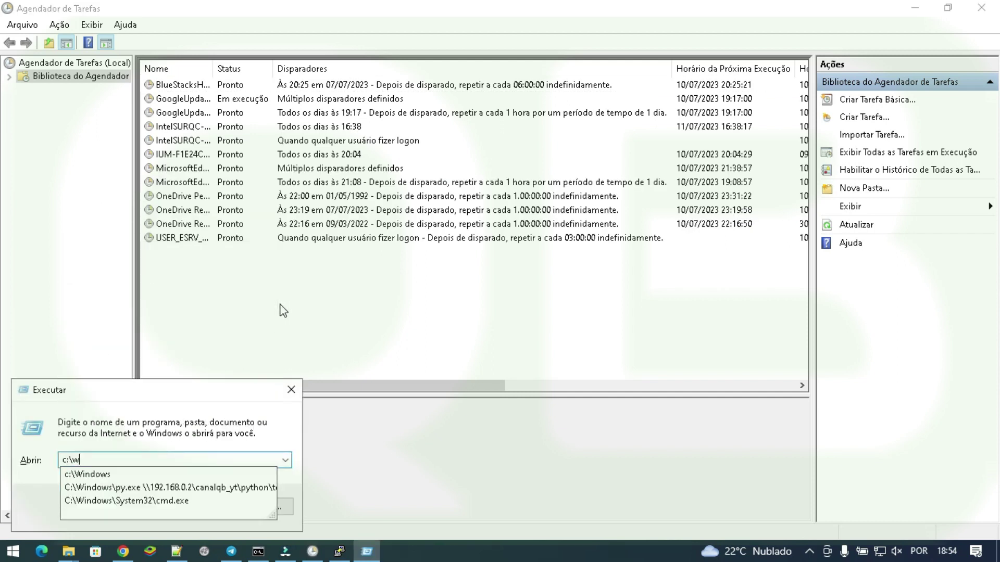
key("Down")
type("\\")
type("py")
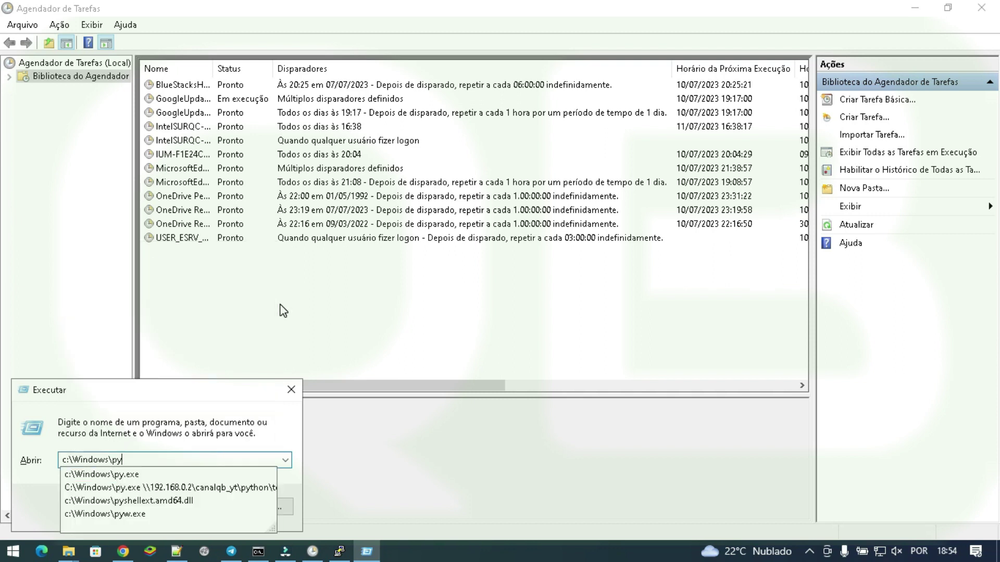
type(".exe")
key("ctrl+a")
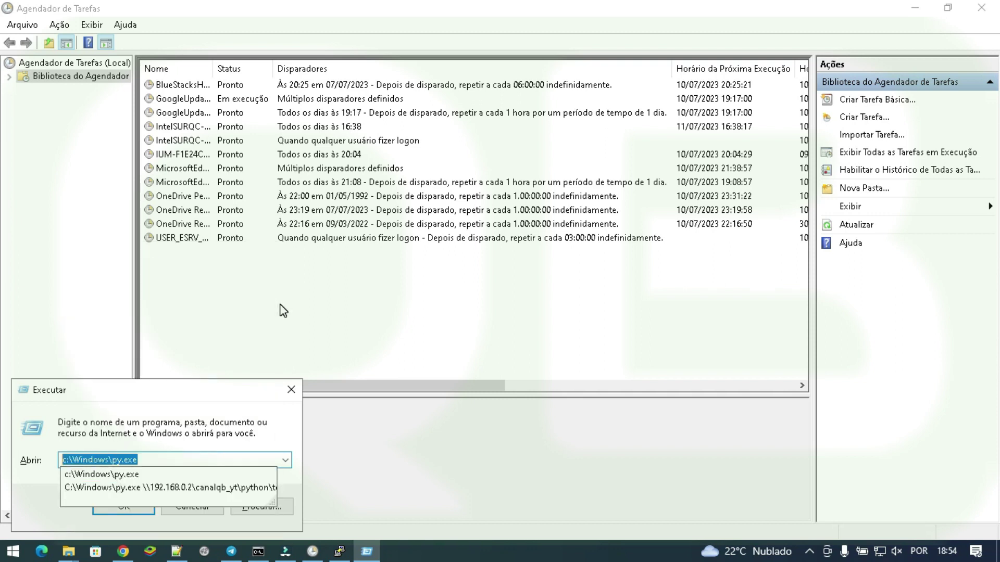
key("Escape")
key("Escape")
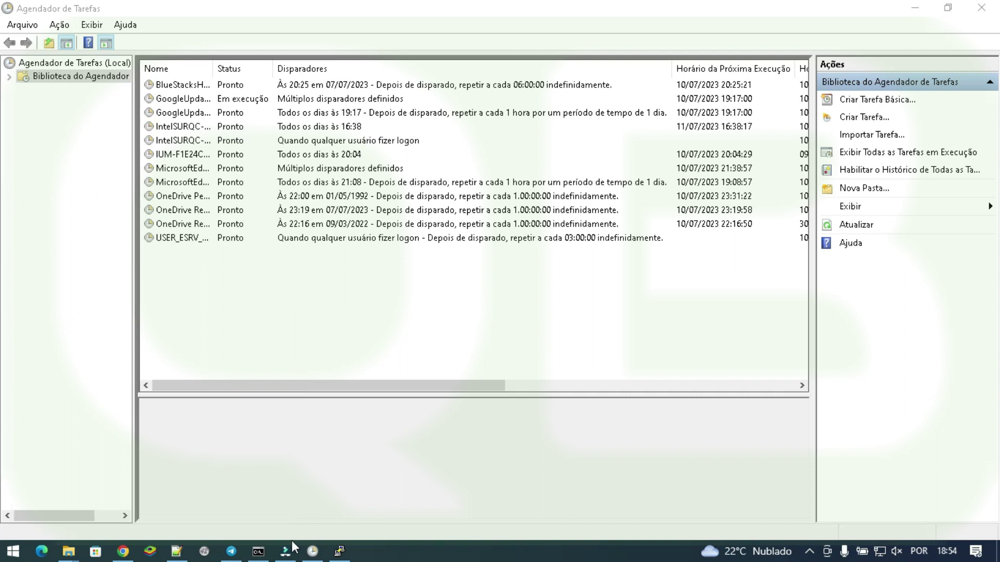
Step: Switch to the Command Prompt and the server terminal and compare their output from creating the dozehoras service
left_click(259, 551)
left_click(388, 189)
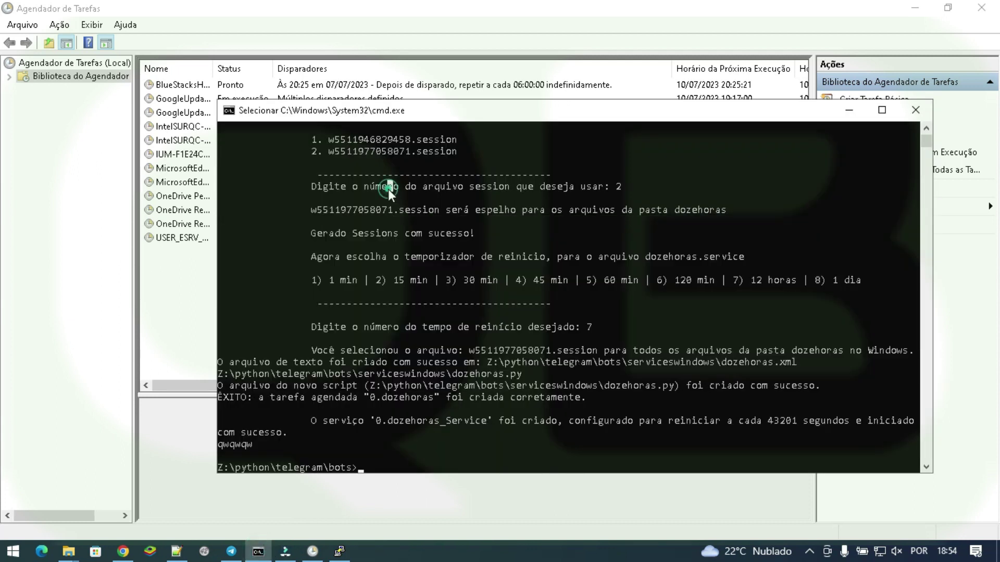
left_click(340, 551)
left_click(282, 133)
left_click_drag(133, 79, 447, 255)
left_click(415, 367)
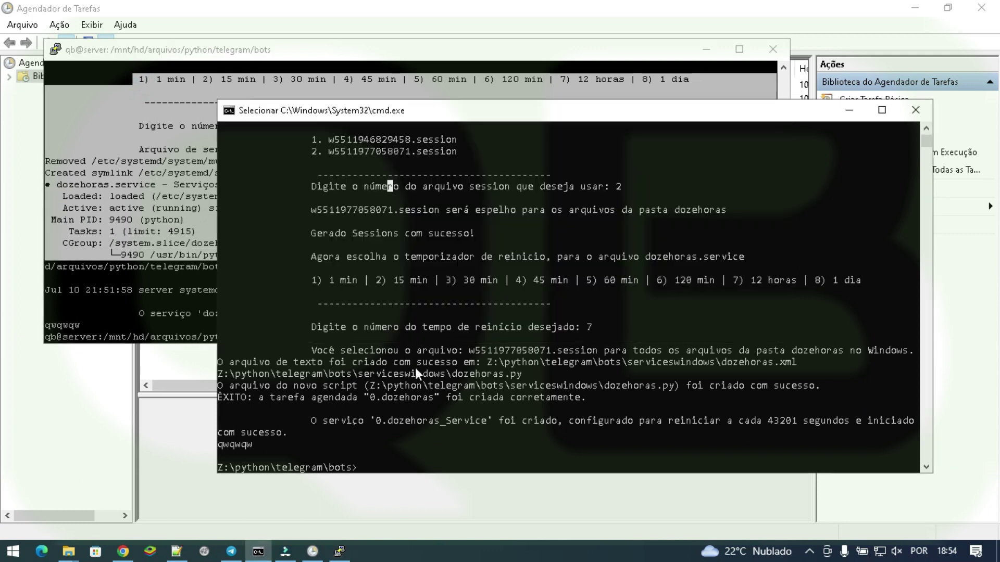
left_click_drag(288, 136, 744, 339)
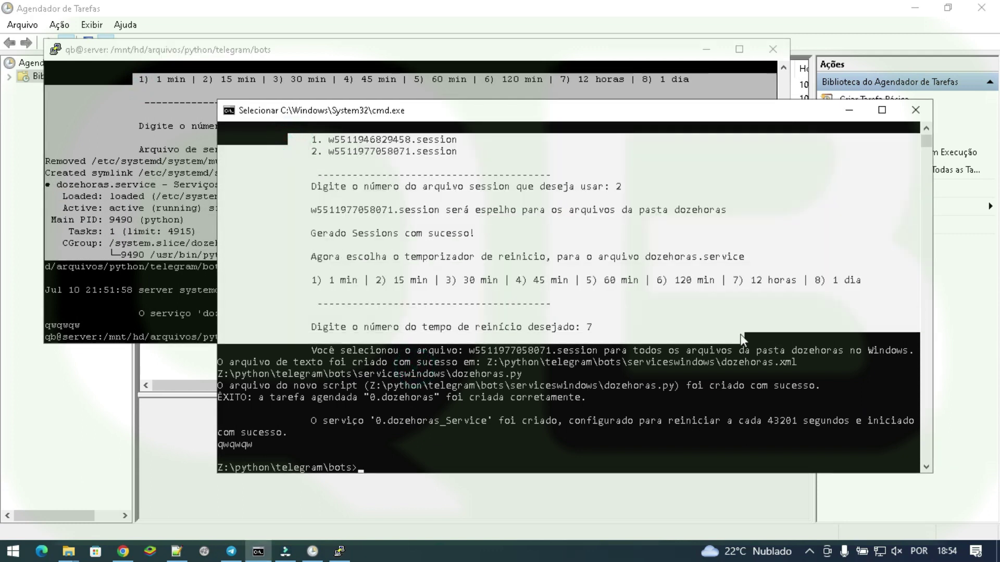
left_click_drag(365, 110, 414, 168)
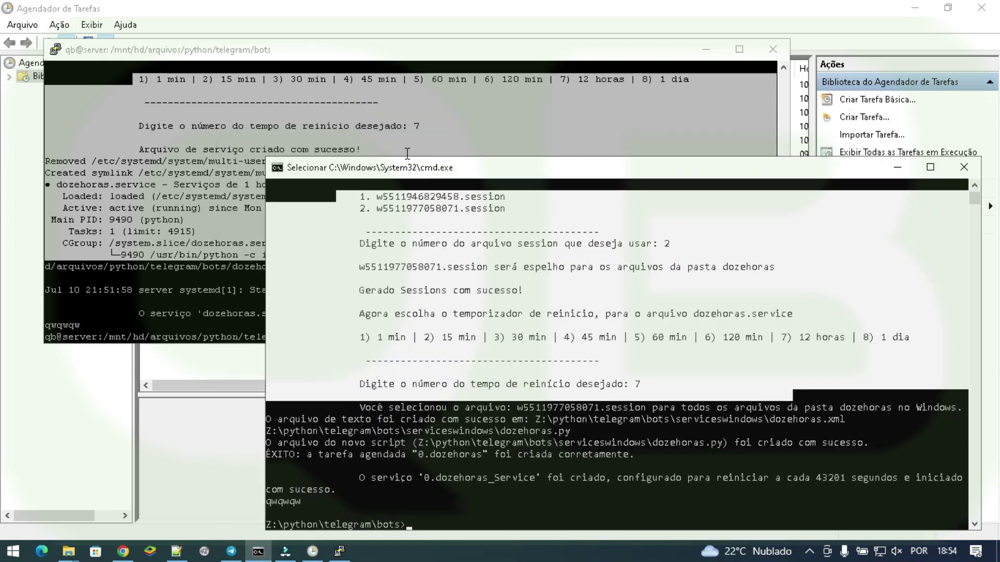
left_click(121, 163)
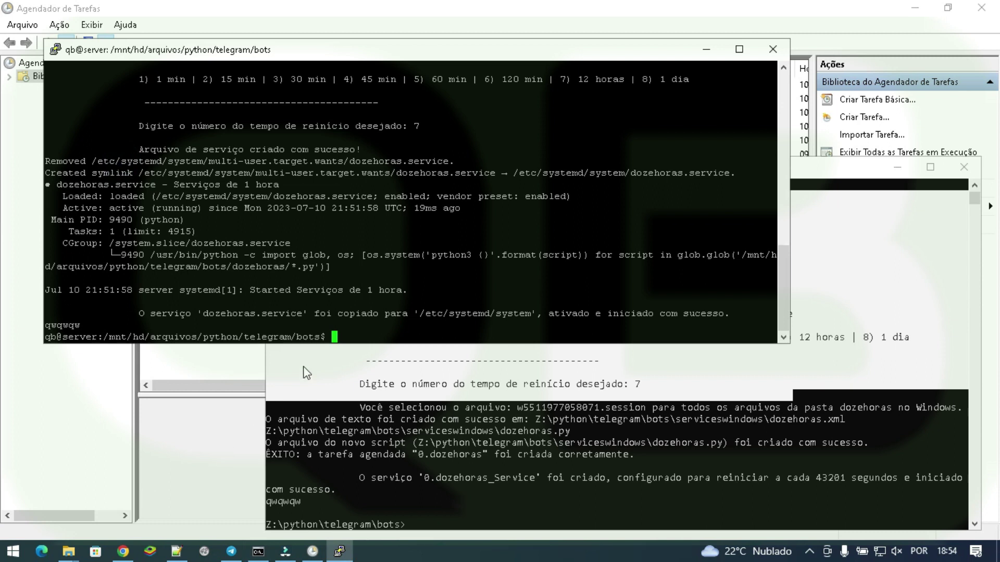
left_click(227, 505)
Step: Switch to Notepad++ and examine the imports and the criar_arquivo_xml function in criarservicos.py
left_click(176, 551)
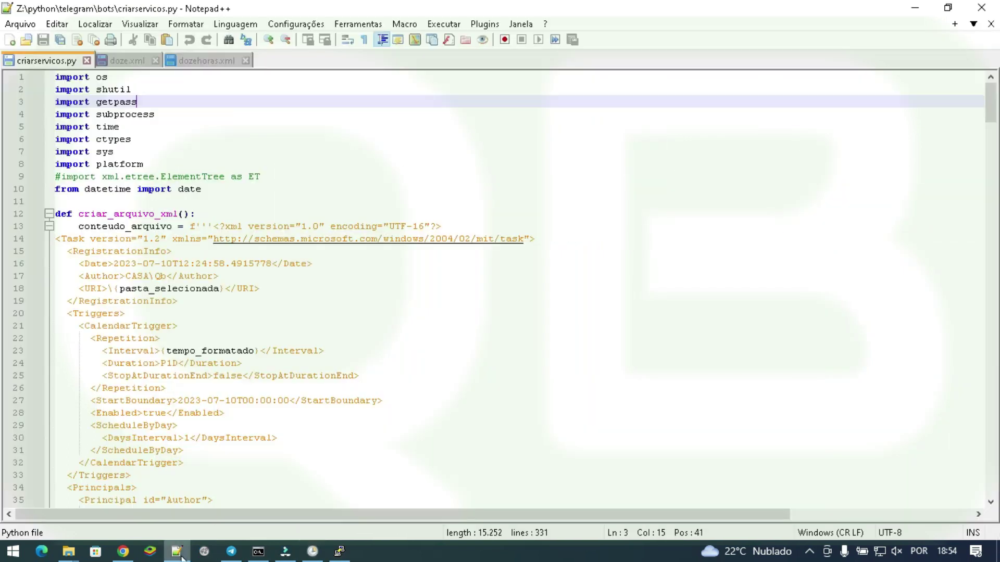
scroll(265, 211, "down", 12)
scroll(266, 212, "down", 16)
scroll(257, 193, "up", 18)
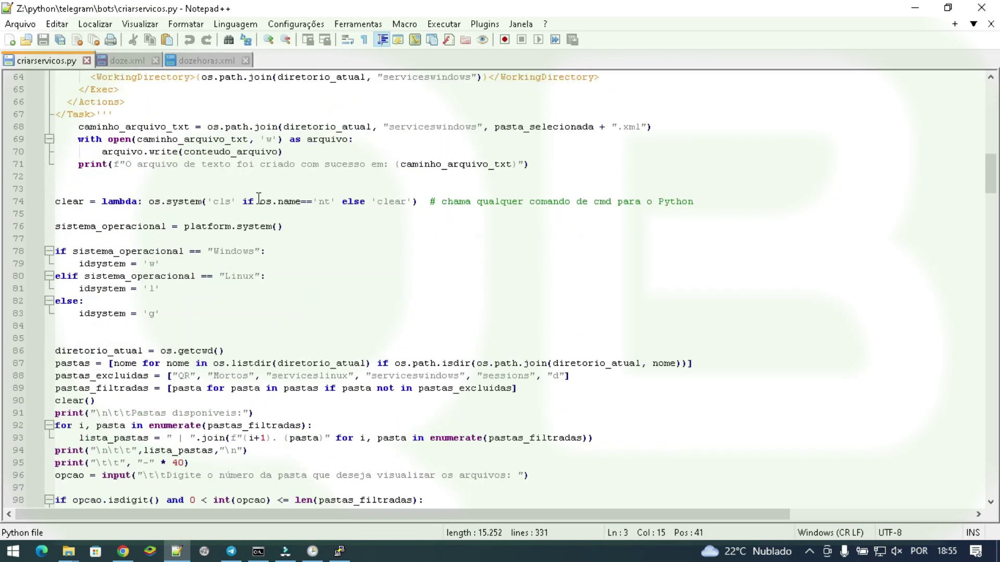
scroll(254, 176, "up", 10)
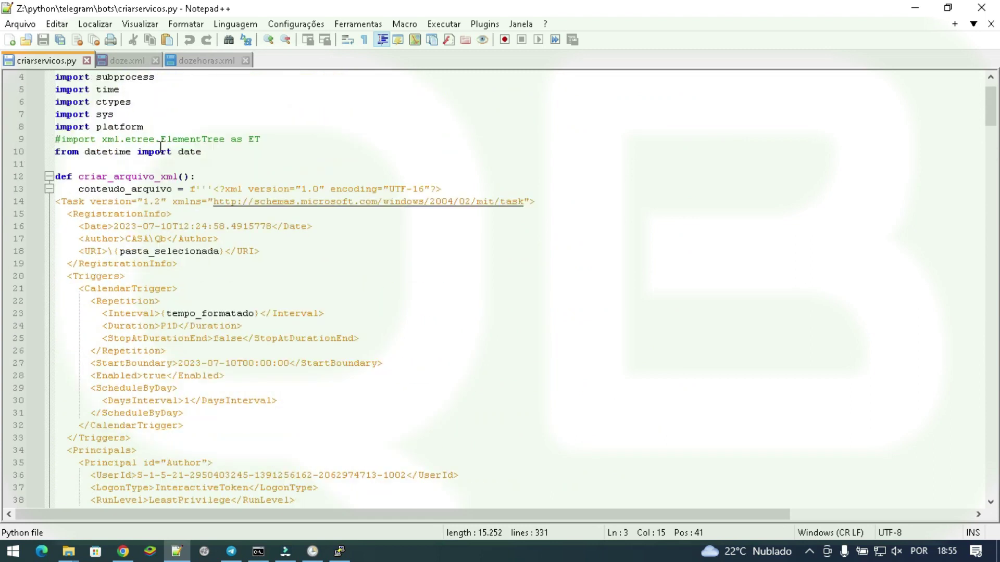
double_click(182, 239)
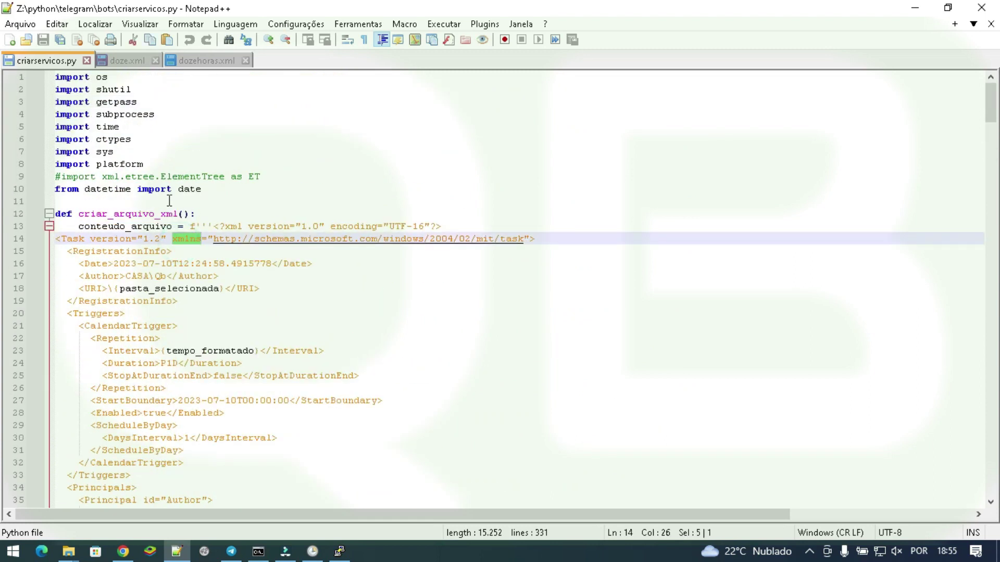
double_click(172, 214)
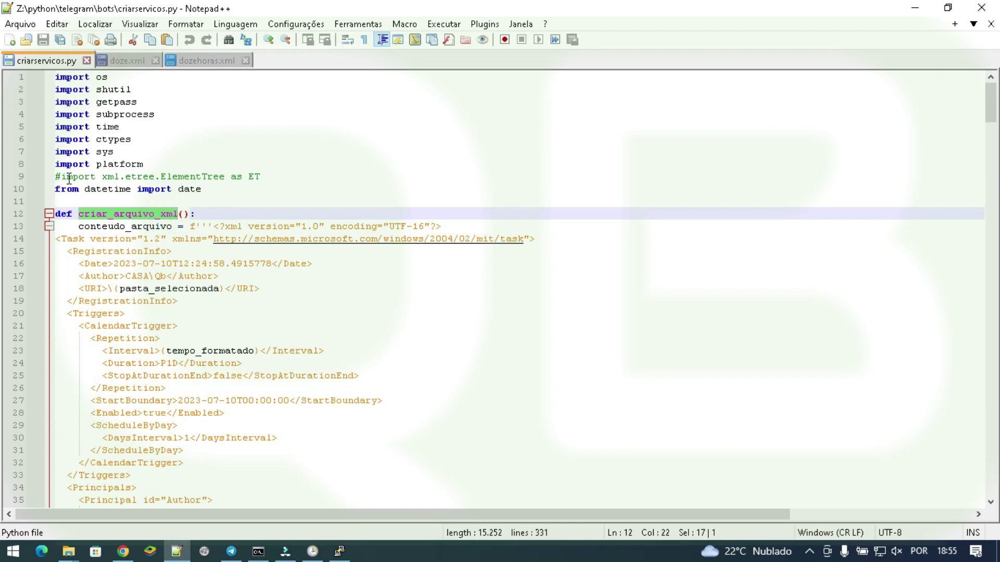
left_click_drag(61, 178, 278, 178)
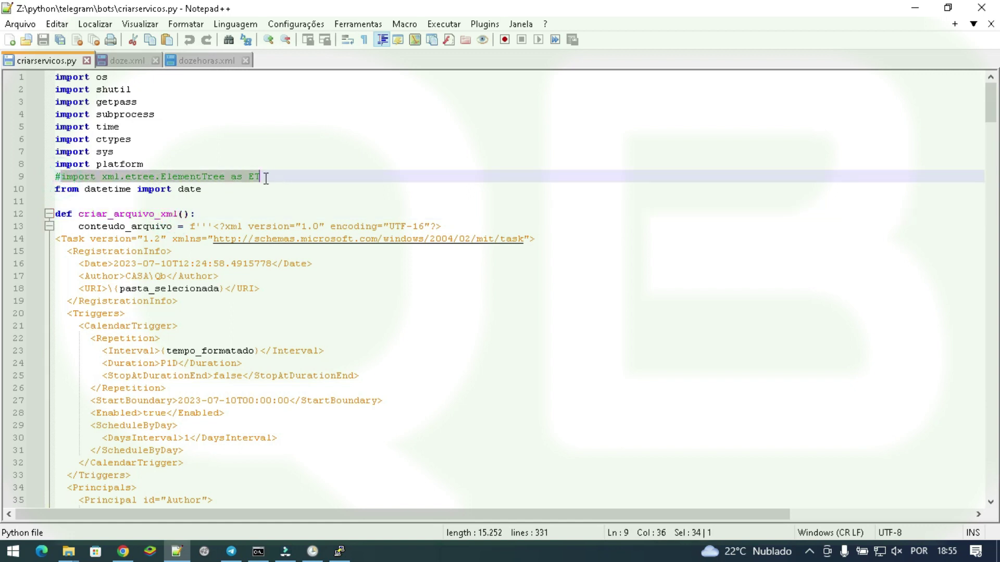
scroll(212, 271, "down", 10)
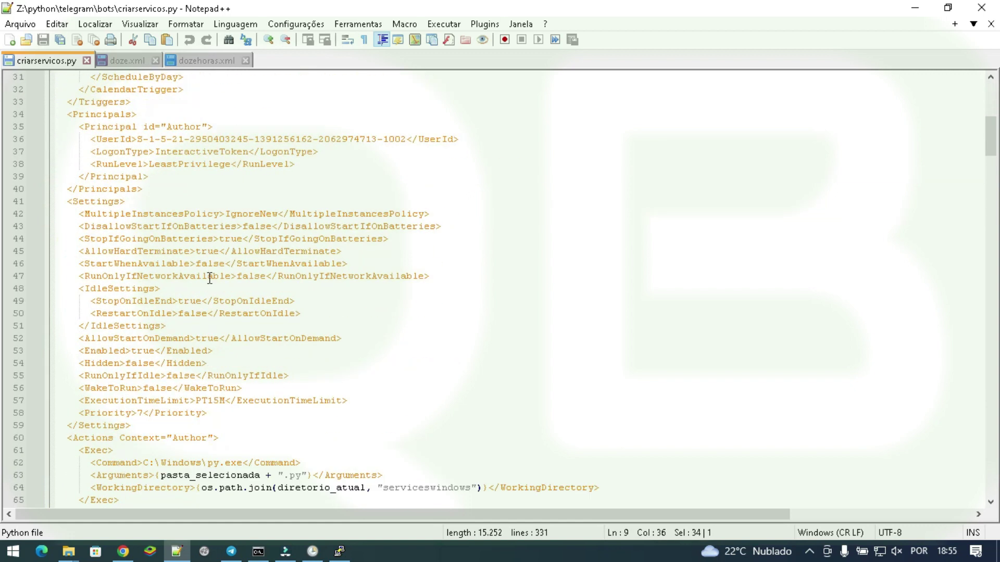
Step: Examine the operating system check, the Linux service file block and the Windows batch and XML sections of criarservicos.py
scroll(210, 278, "down", 12)
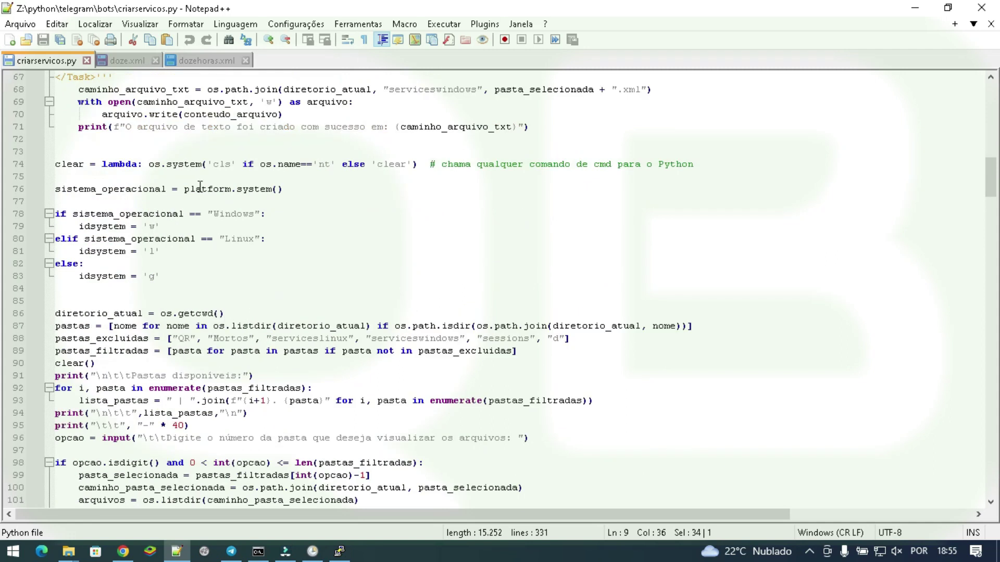
left_click_drag(75, 181, 331, 273)
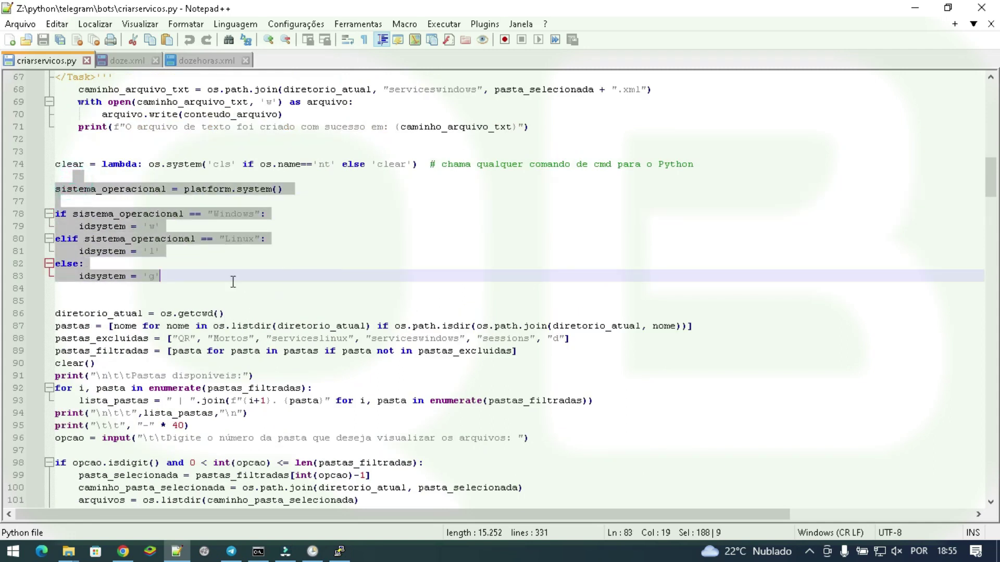
scroll(233, 282, "down", 20)
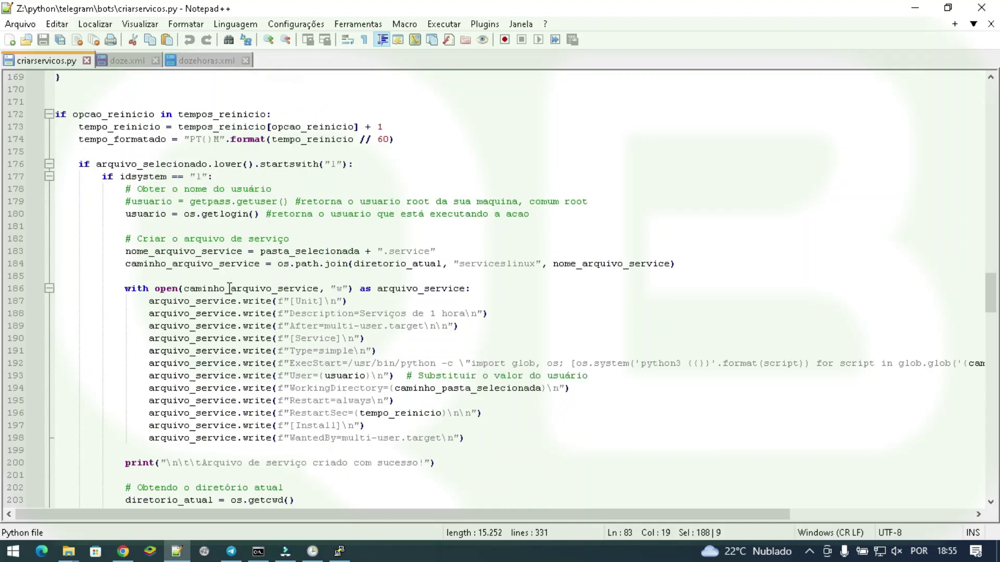
scroll(229, 288, "down", 3)
left_click_drag(207, 167, 375, 326)
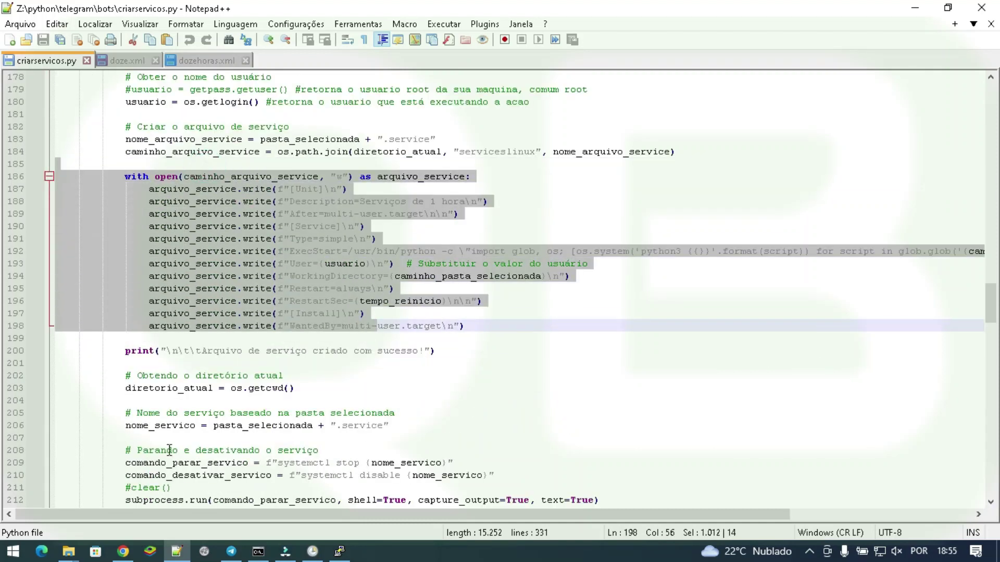
scroll(149, 366, "down", 18)
scroll(149, 366, "down", 12)
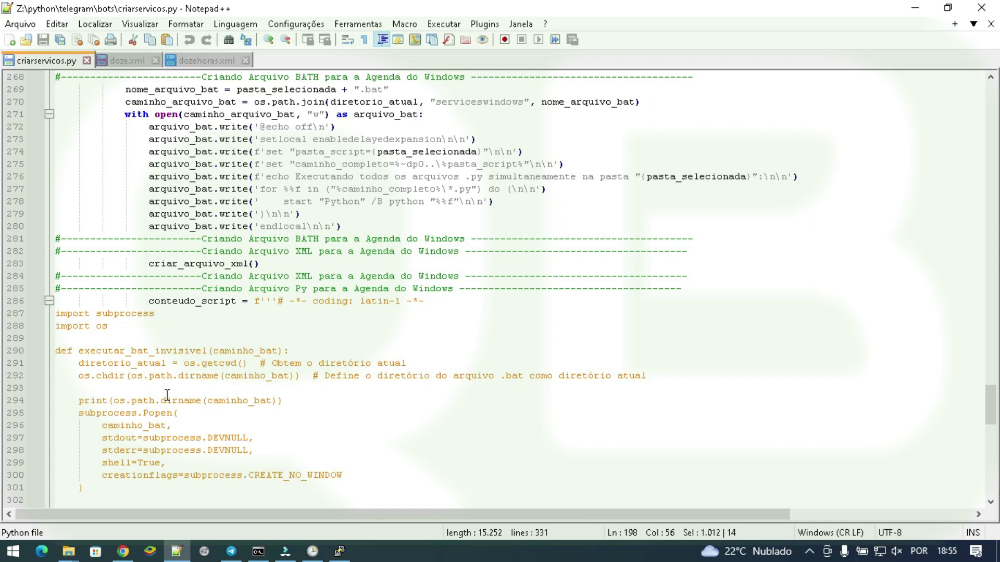
Step: Switch to the Z:\python\telegram\bots folder in File Explorer and look into its d and dozehoras subfolders
left_click(123, 552)
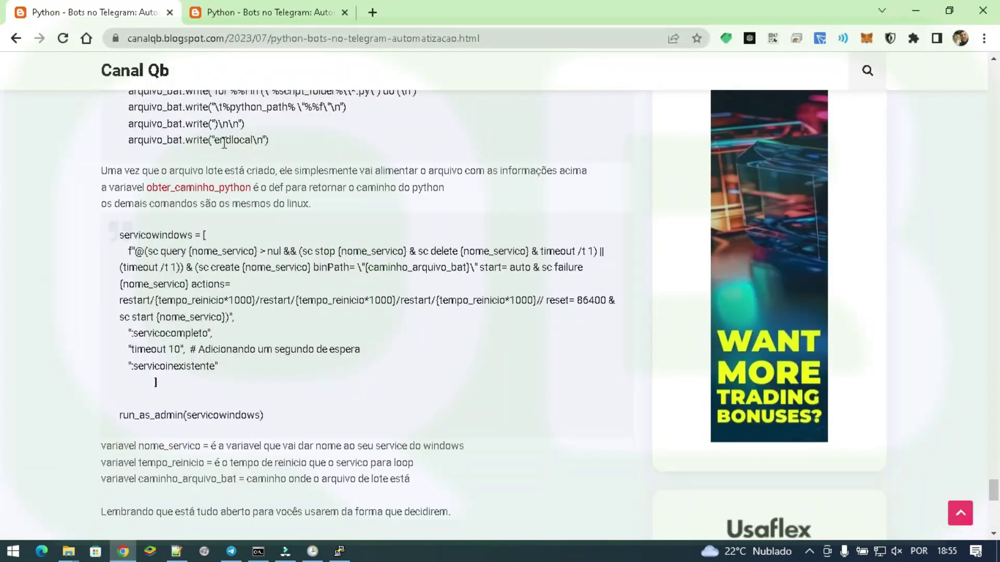
mouse_move(68, 551)
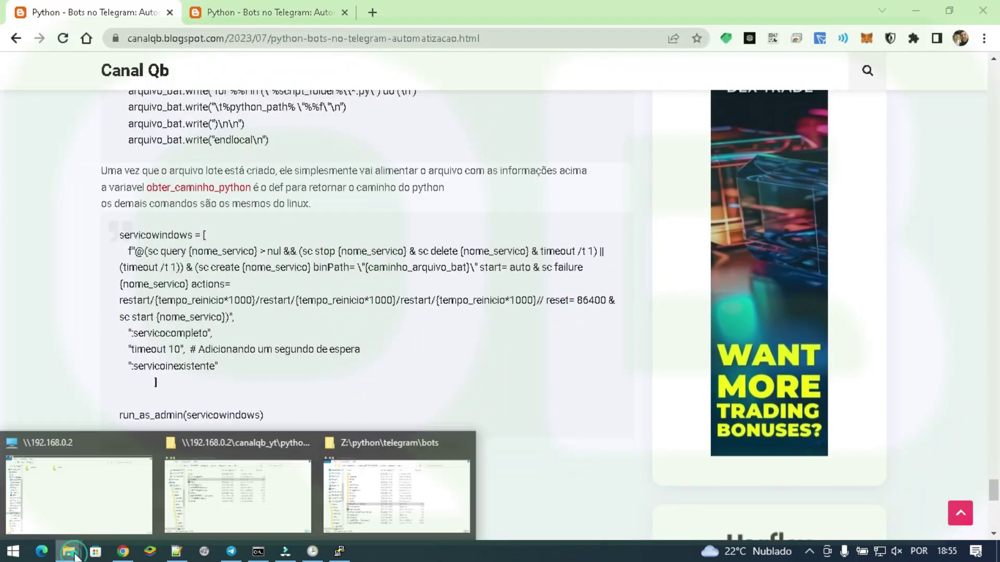
left_click(369, 480)
double_click(191, 140)
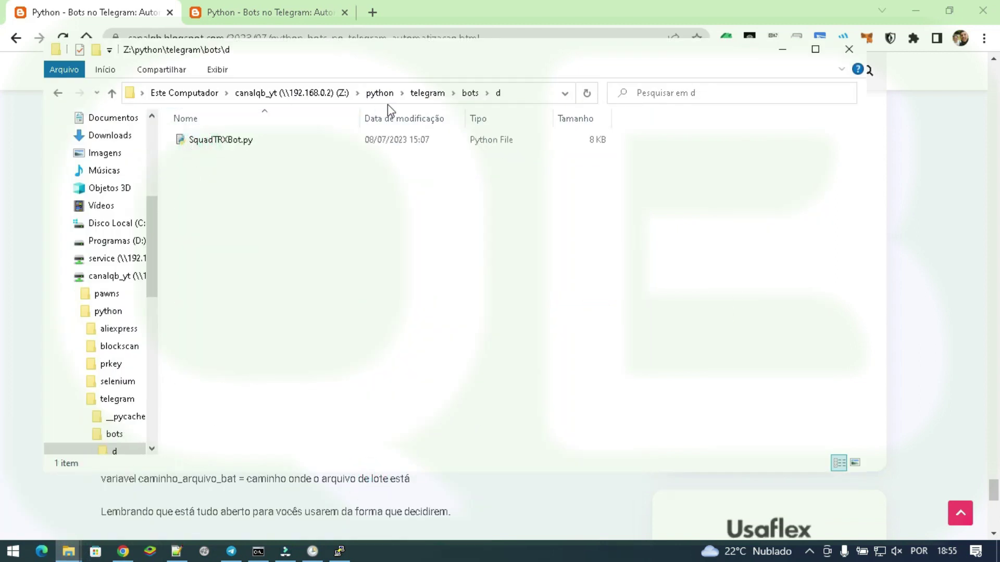
left_click(442, 94)
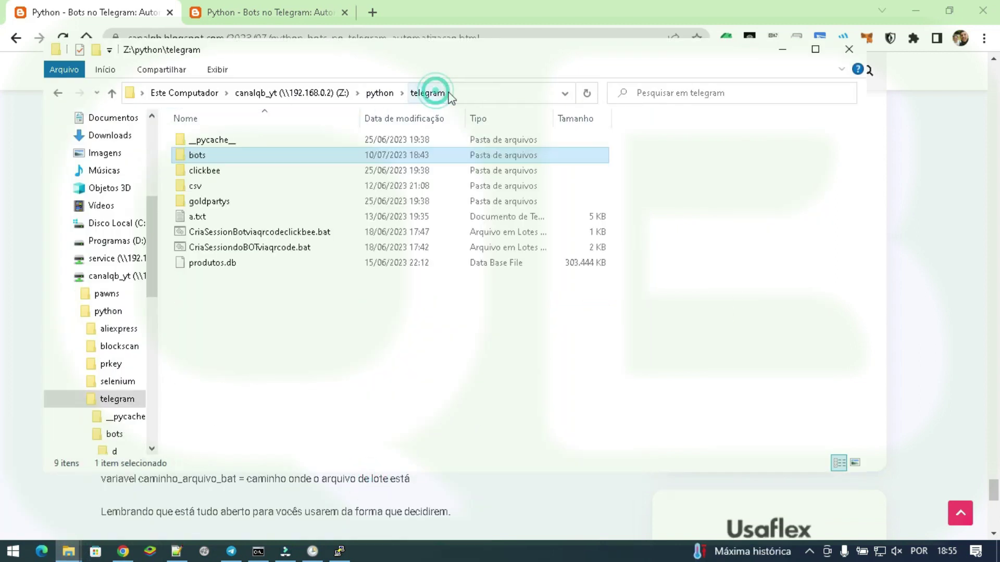
double_click(207, 154)
double_click(183, 155)
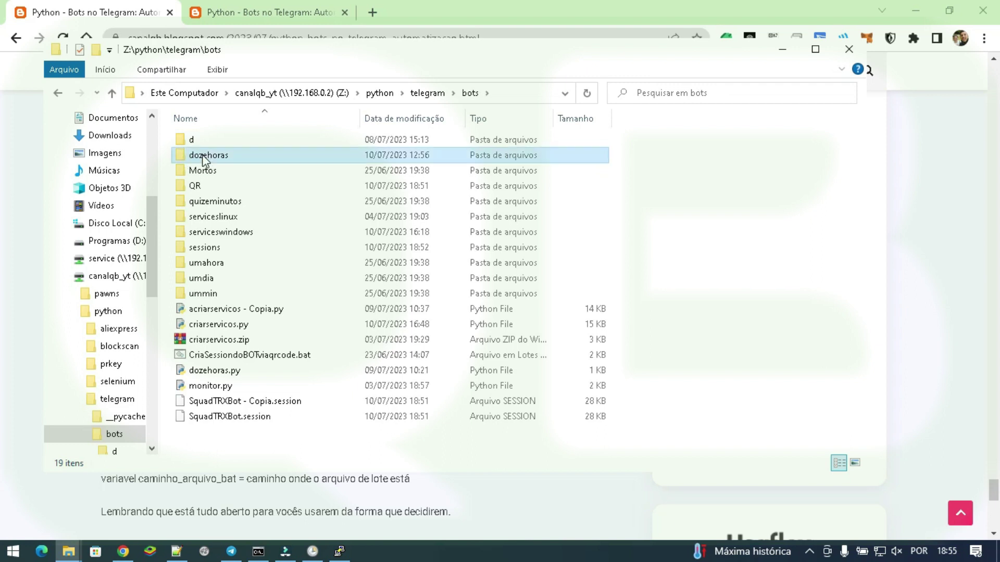
Step: Return to the bots folder, look into the QR subfolder, and open the umahora subfolder
left_click(387, 93)
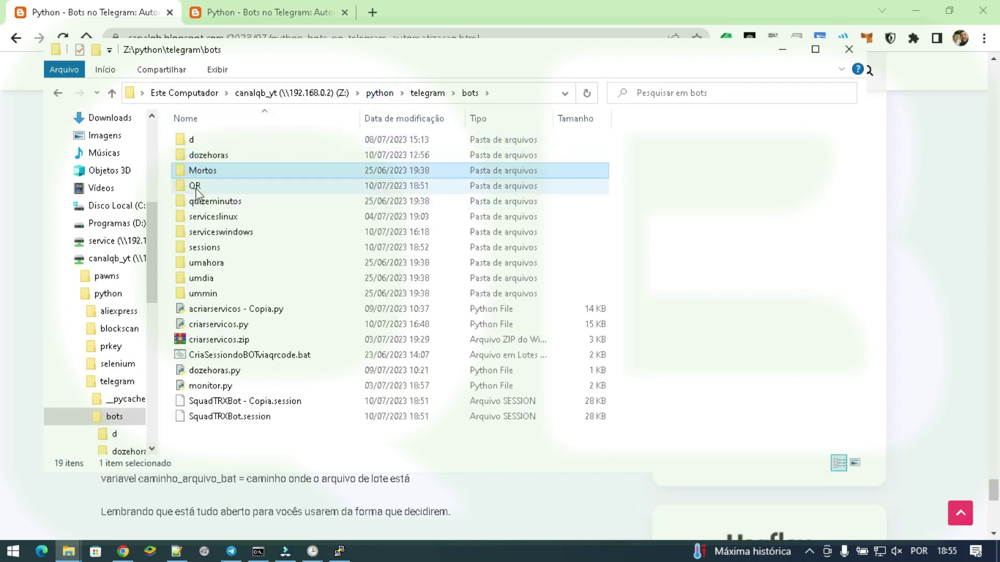
double_click(195, 188)
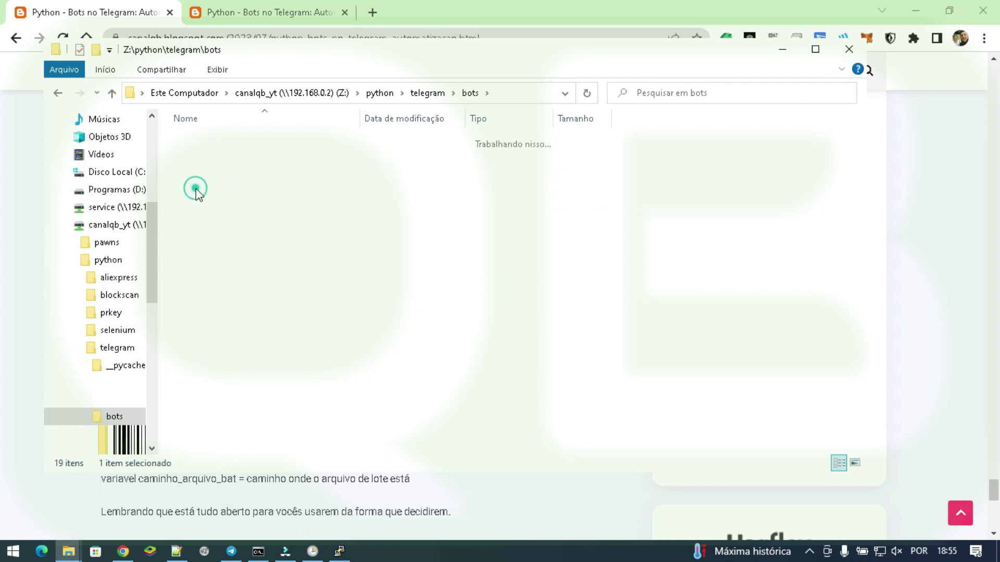
left_click(469, 94)
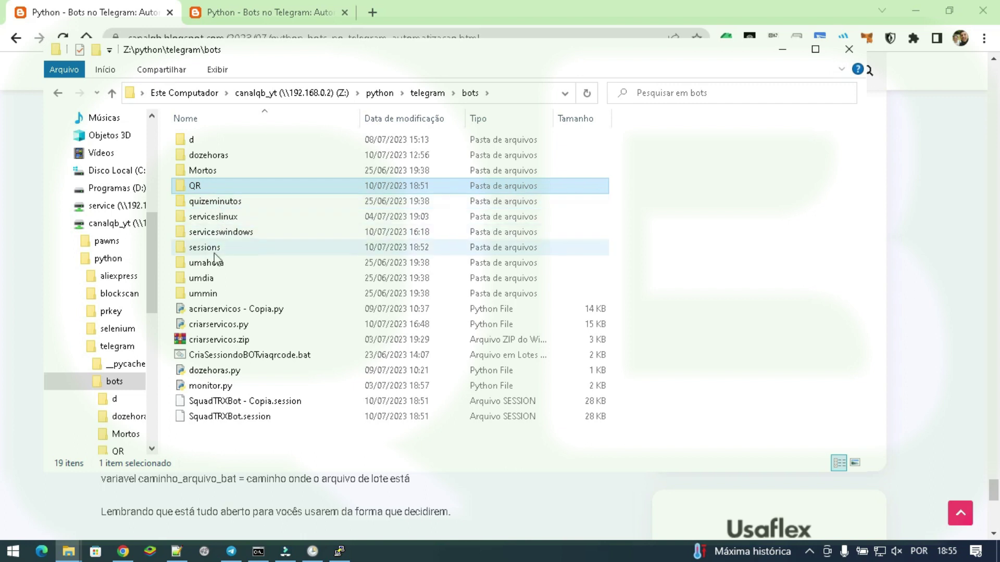
double_click(208, 263)
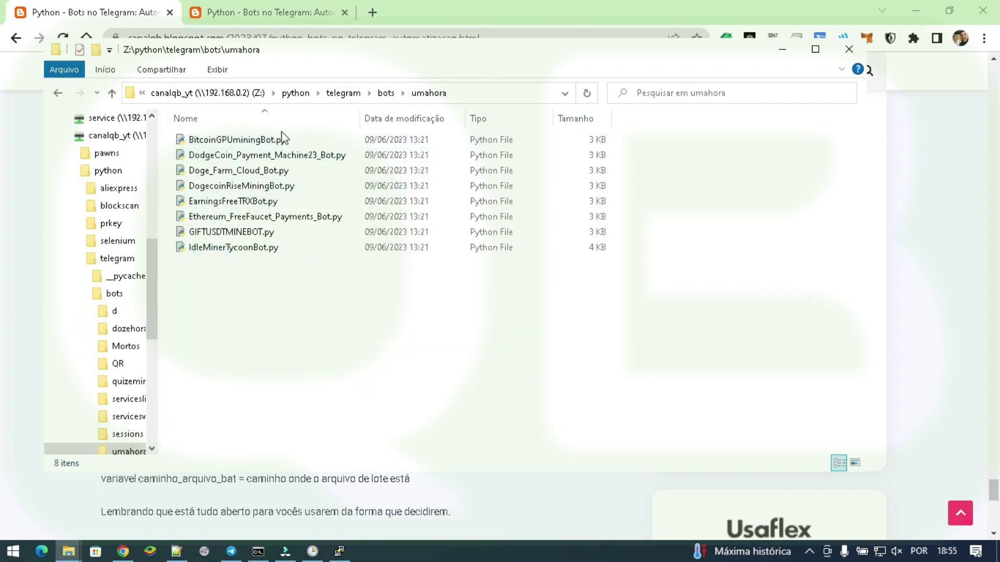
Step: Run sudo python criarservicos.py in the server terminal, choosing folder 1 (umahora), session file 3 and restart option 5 (60 min)
left_click(339, 551)
key("Up")
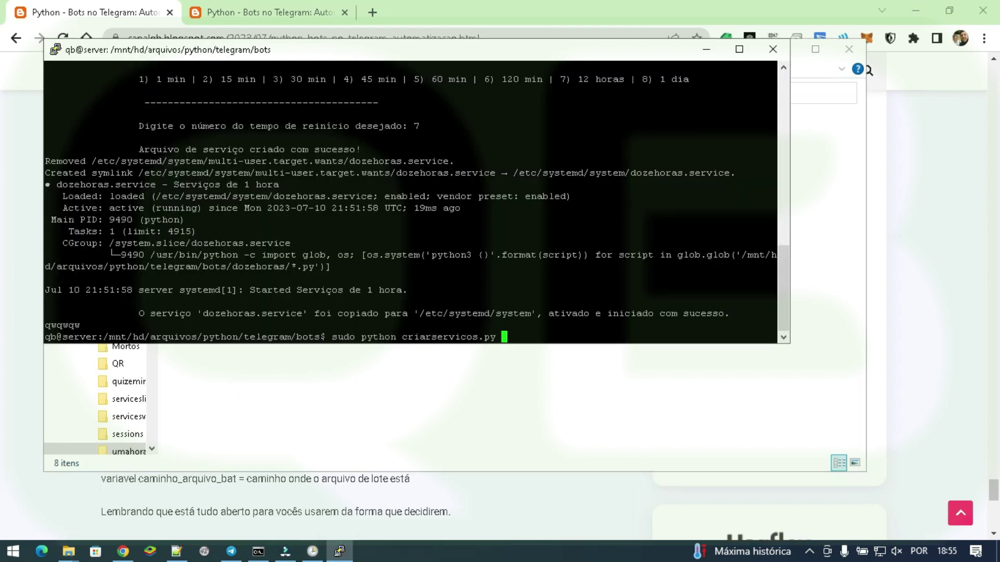
key("Return")
left_click_drag(284, 57, 397, 201)
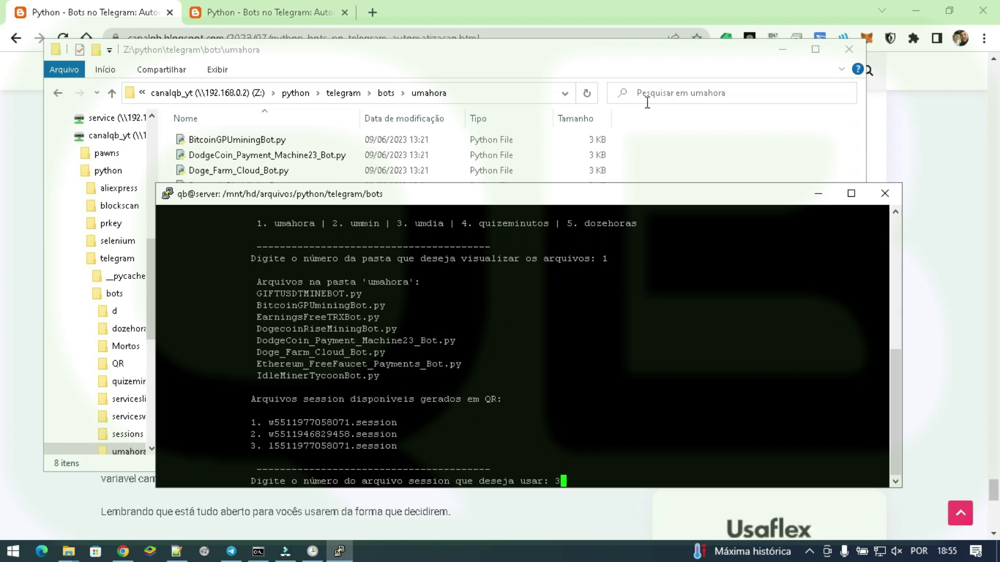
type("3")
key("Return")
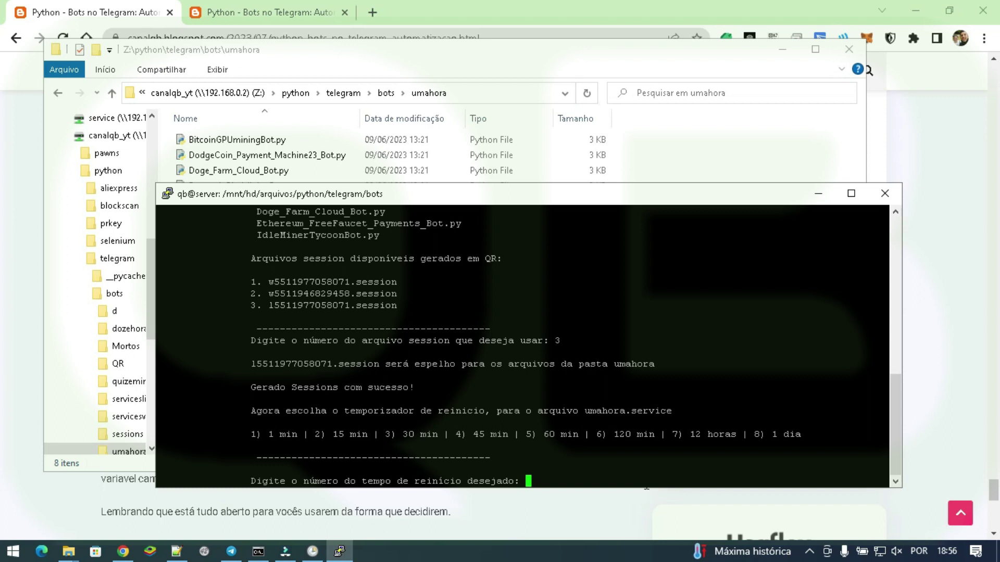
type("5")
key("Return")
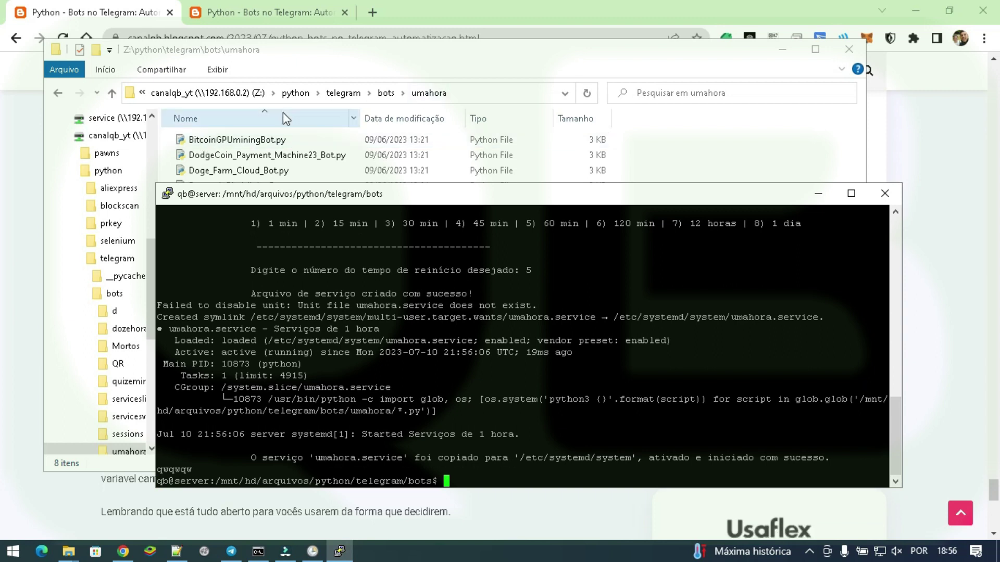
Step: Select all scripts in the umahora folder, check the contents of the sessions folder, and return to the bots folder
left_click(270, 129)
left_click_drag(295, 282, 214, 126)
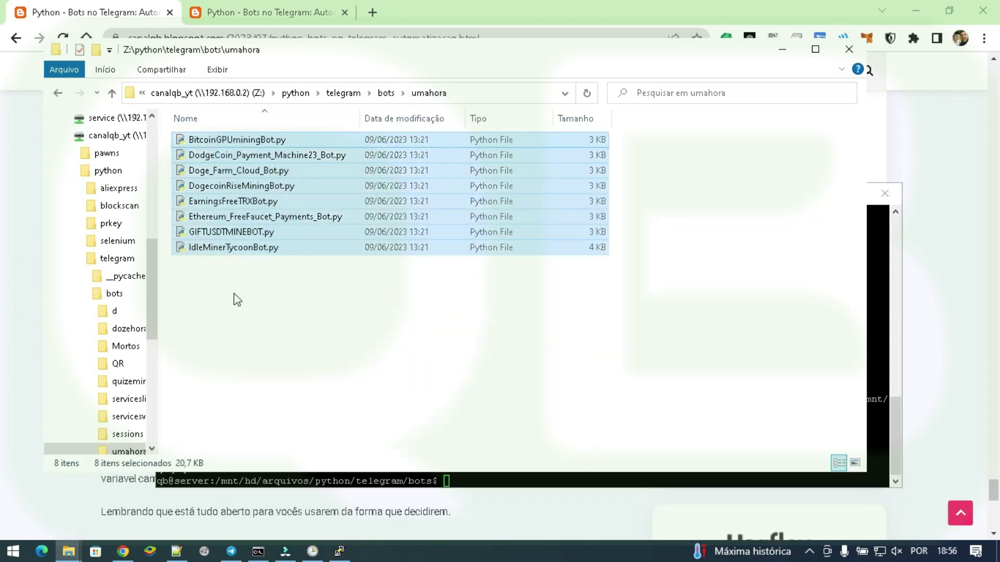
left_click(386, 93)
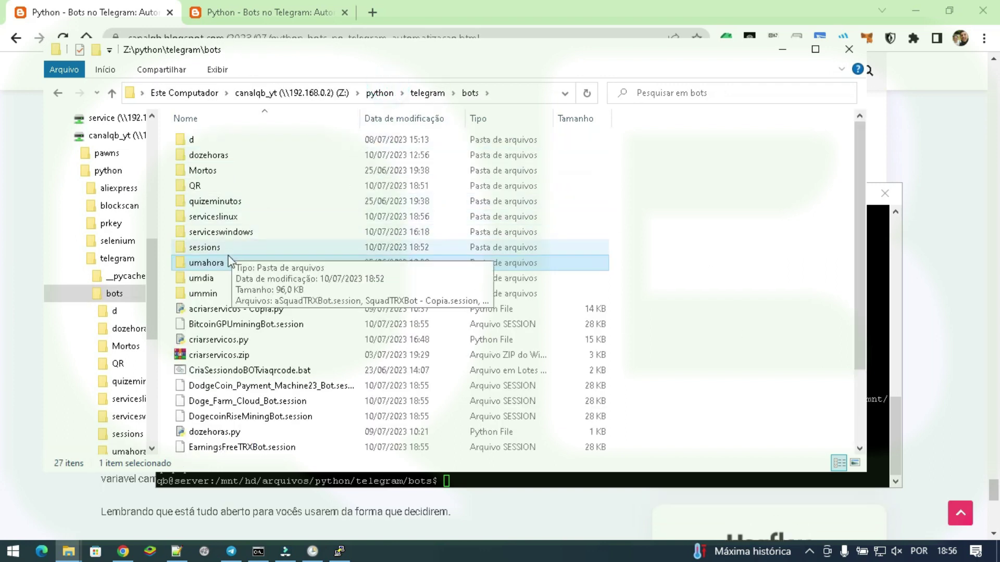
double_click(205, 249)
left_click_drag(385, 323, 245, 126)
left_click(386, 92)
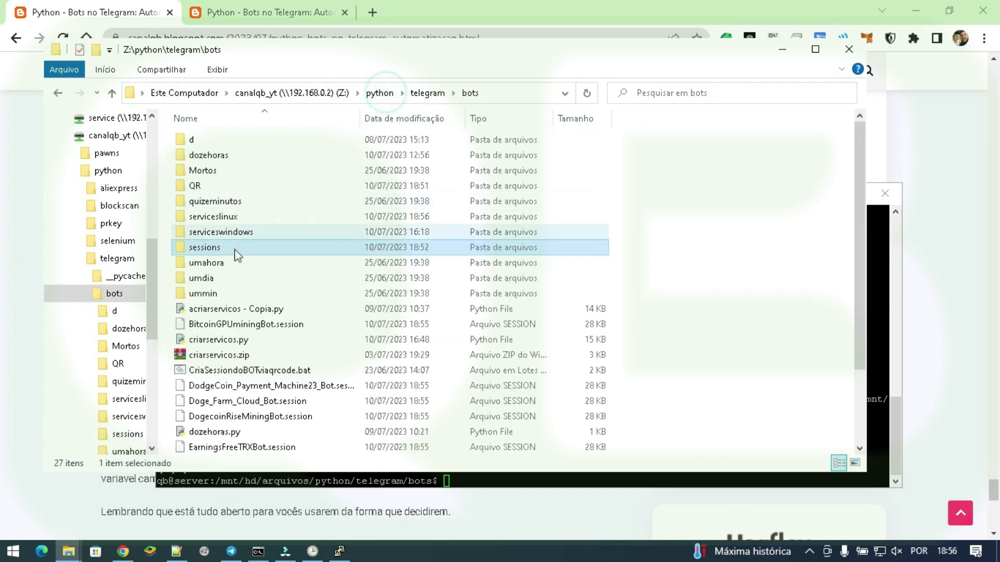
Step: Check the bot session files in the bots folder, including EarningsFreeTRXBot.session, and open the quizeminutos folder
left_click(222, 386)
left_click(221, 401)
left_click(220, 415)
left_click(221, 447)
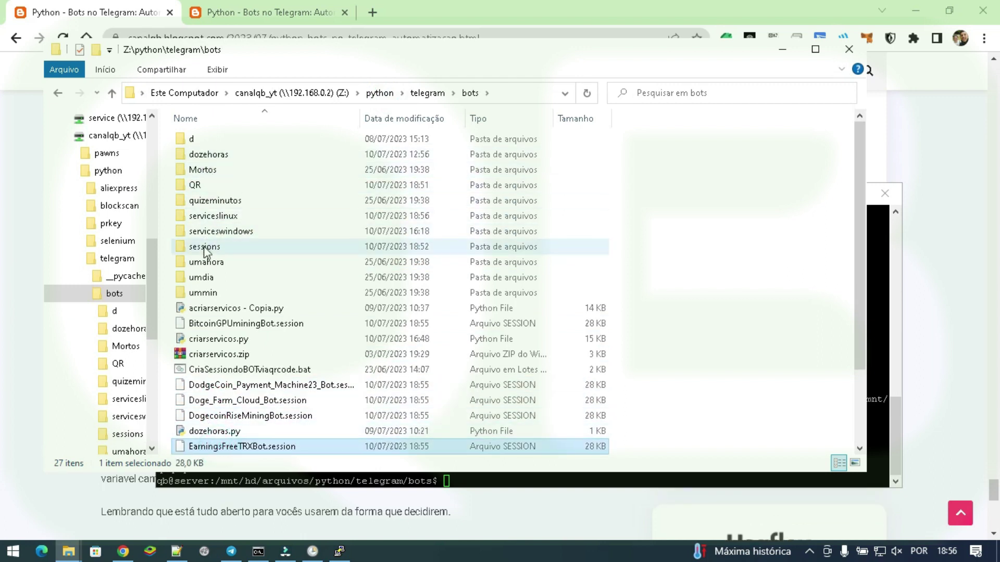
double_click(203, 197)
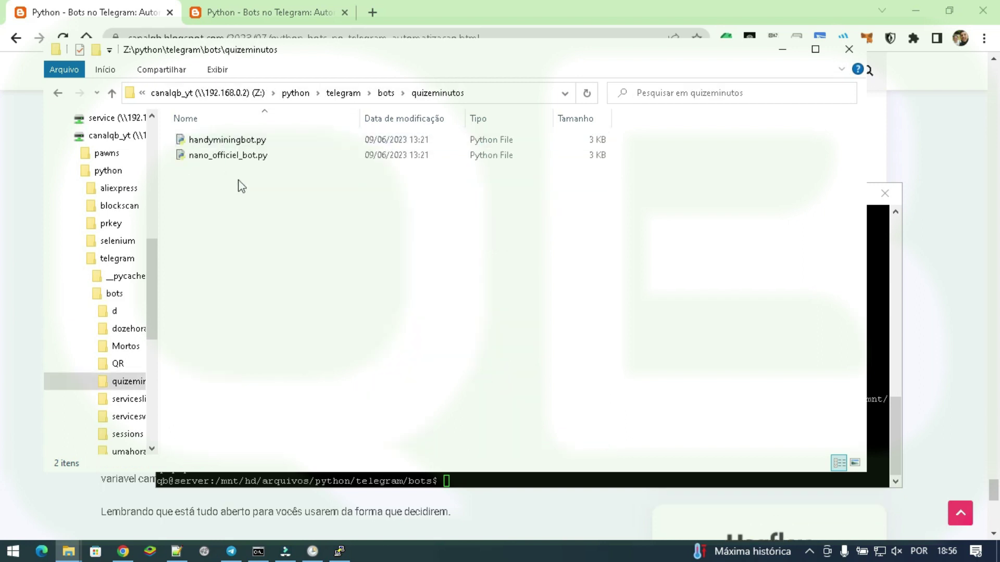
Step: Look into the dozehoras subfolder of the bots folder, then check the sessions subfolder
left_click(386, 94)
double_click(214, 156)
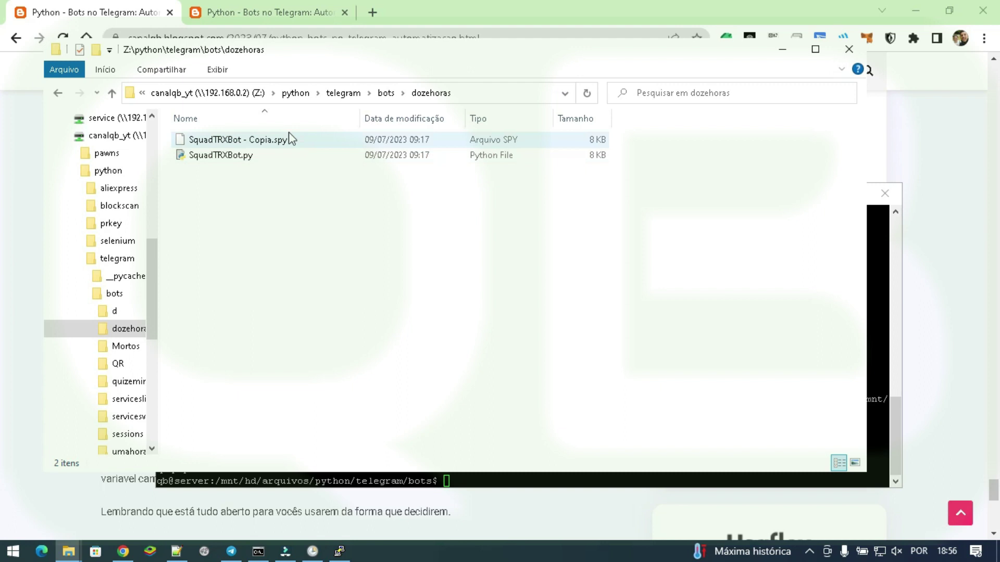
left_click(386, 92)
left_click(209, 250)
double_click(208, 250)
Step: Open the serviceswindows subfolder of bots and select the dozehoras .bat, .xml and .py files
left_click(384, 93)
double_click(200, 234)
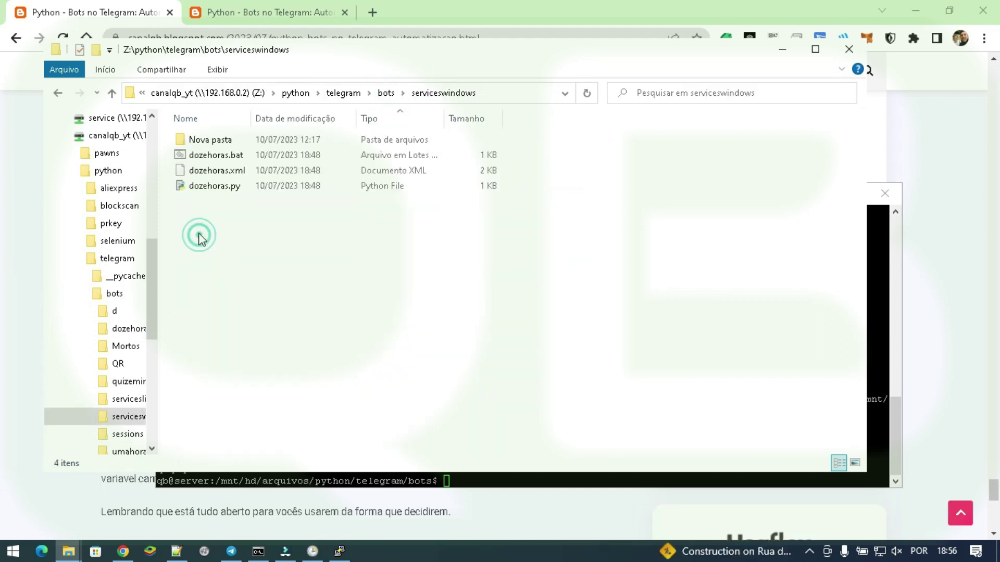
left_click_drag(252, 251, 211, 155)
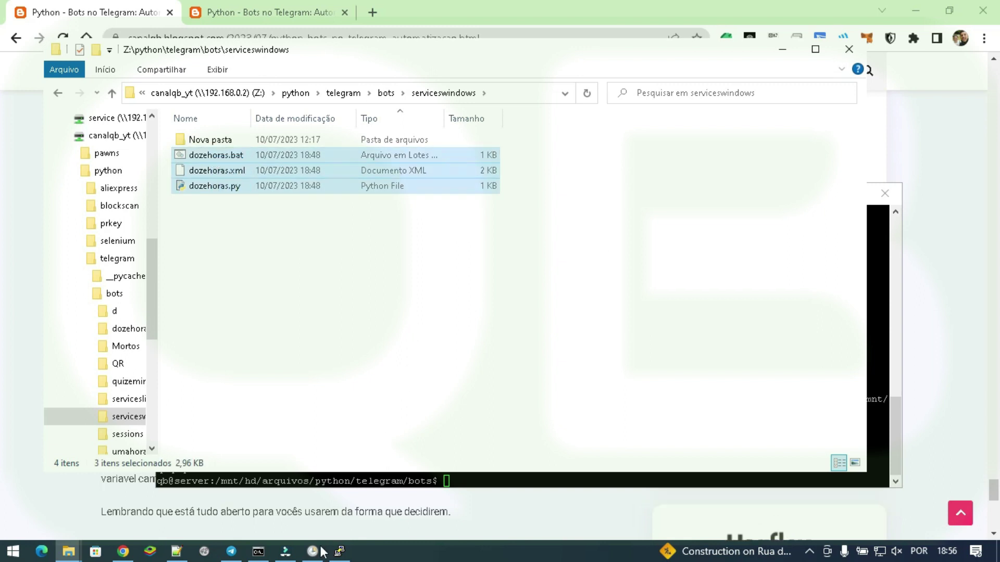
Step: Open umahora.service from the serviceslinux subfolder of bots for editing in Notepad++
left_click(386, 93)
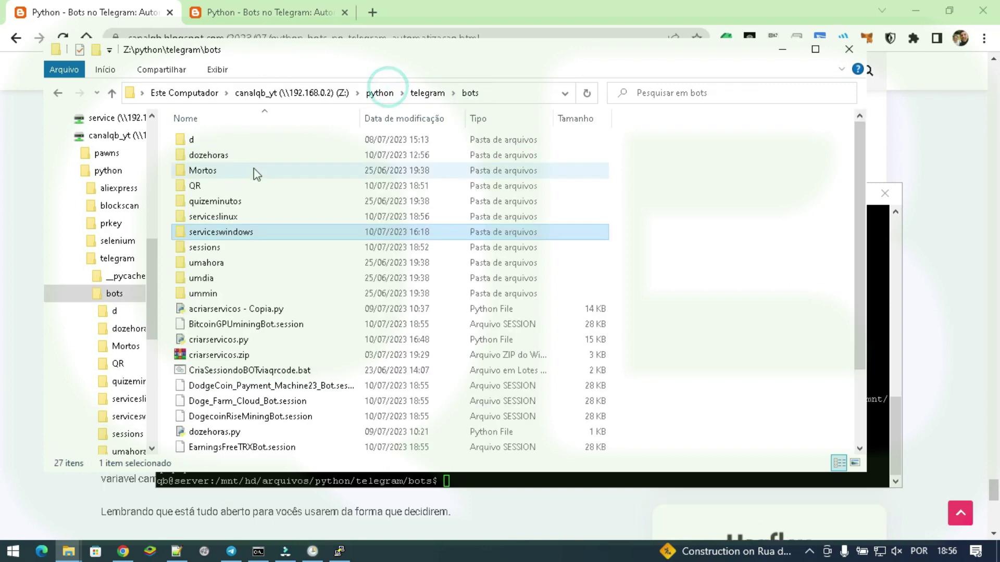
left_click(212, 221)
double_click(213, 222)
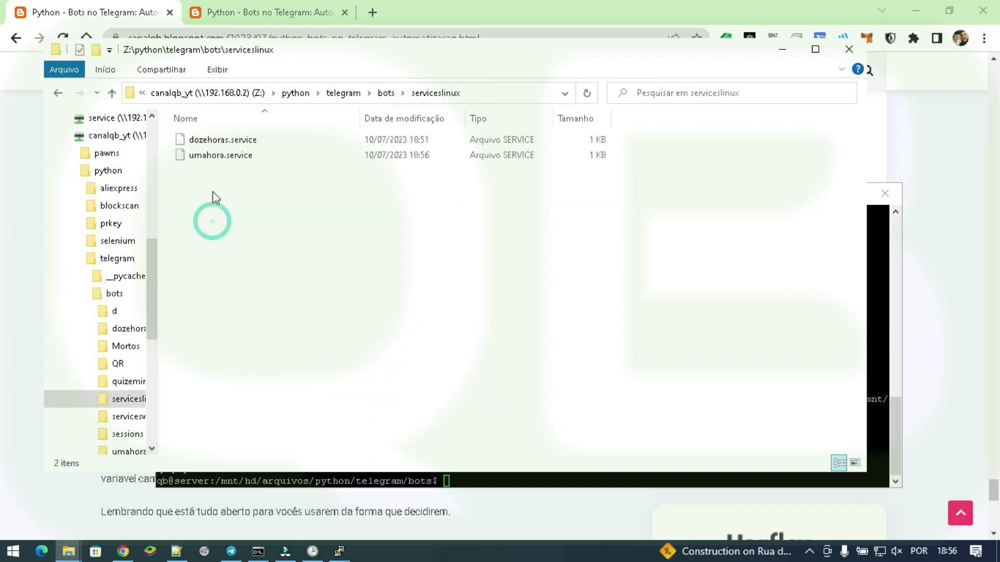
left_click(207, 157)
right_click(204, 157)
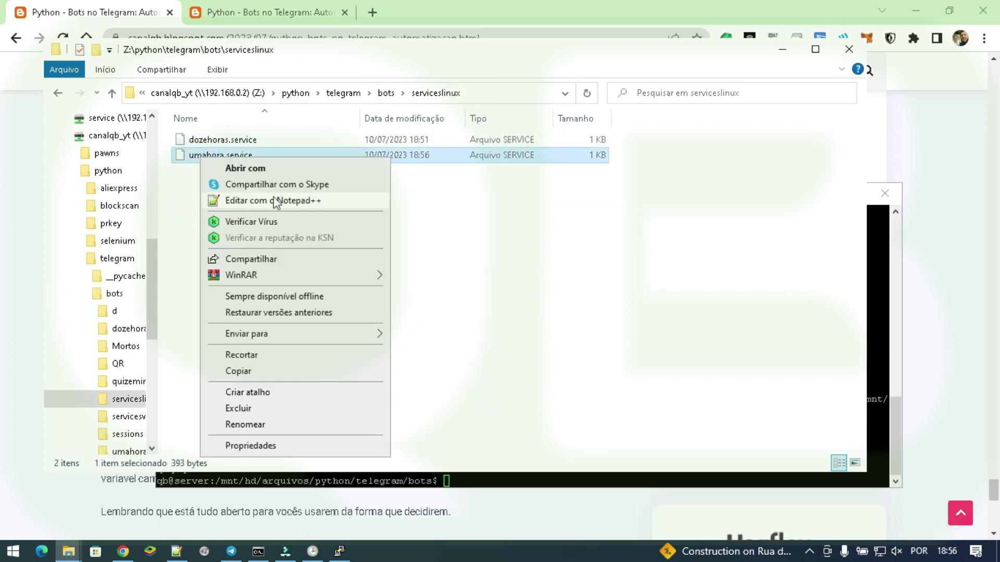
left_click(276, 201)
Step: Highlight the Python glob command in the service's start line and examine its path to the umahora scripts
left_click_drag(63, 125, 391, 175)
left_click(248, 148)
left_click_drag(127, 147, 961, 152)
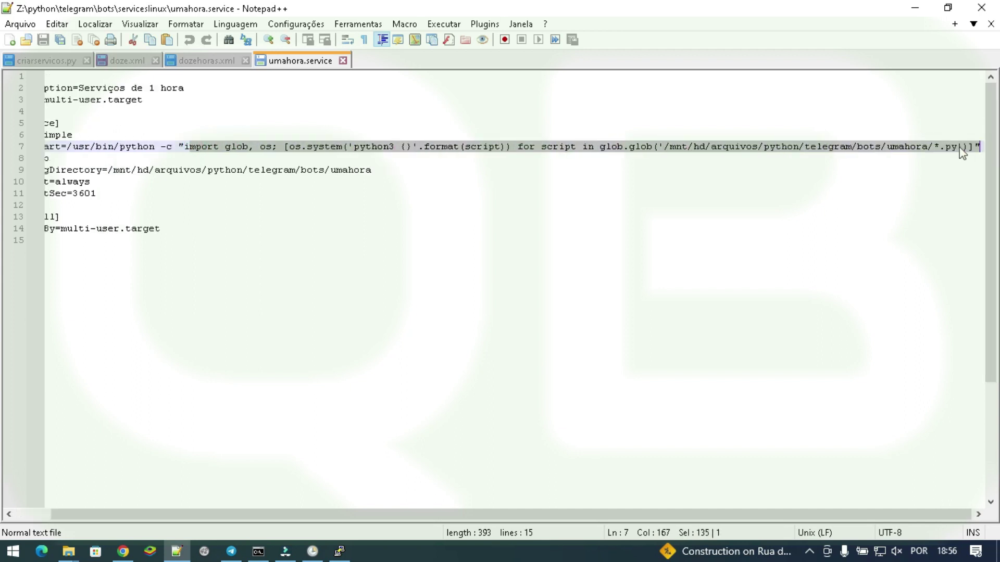
left_click(910, 146)
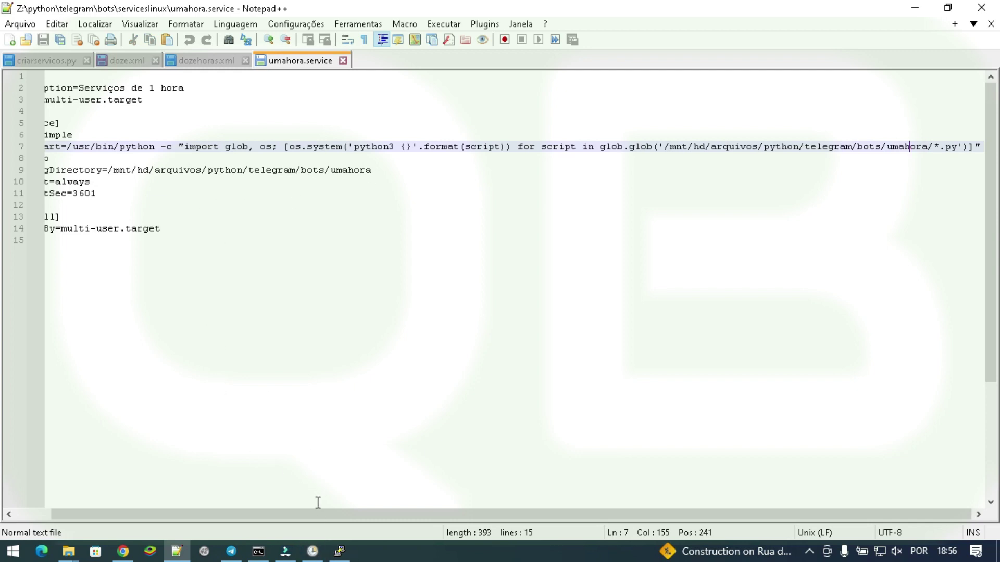
Step: Switch back to File Explorer, check the server terminal's service output, and return to the bots folder
mouse_move(339, 555)
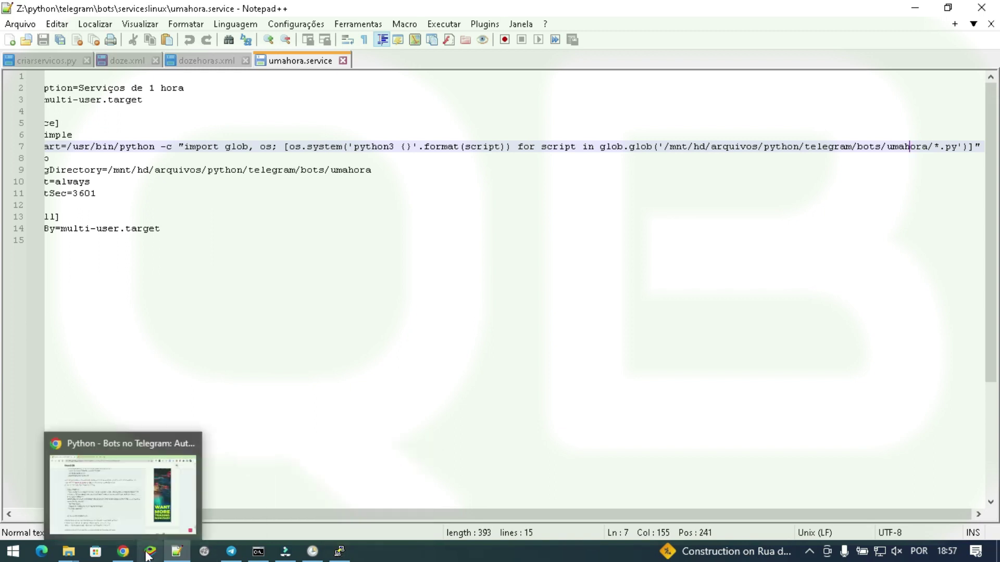
mouse_move(68, 553)
left_click(345, 467)
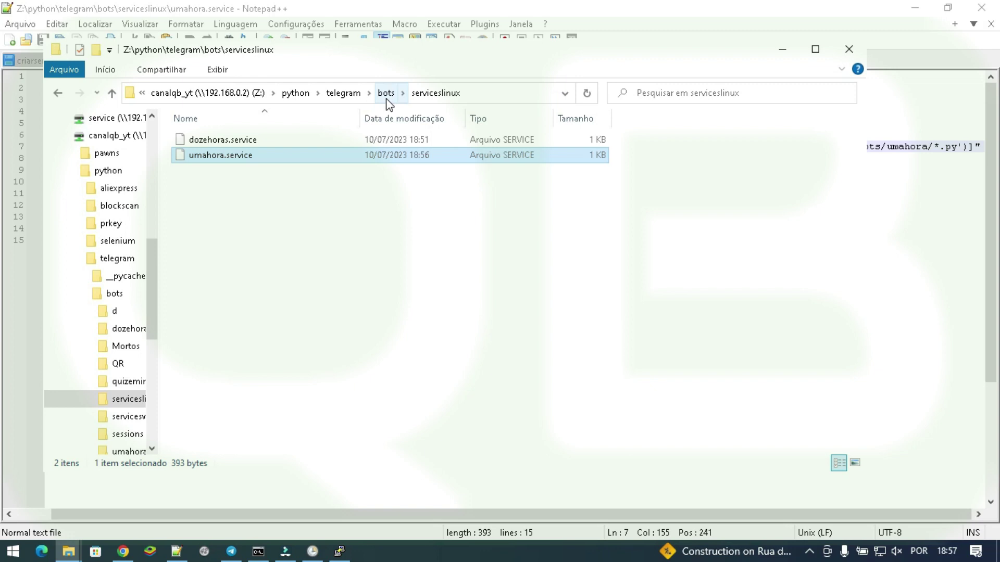
left_click(348, 549)
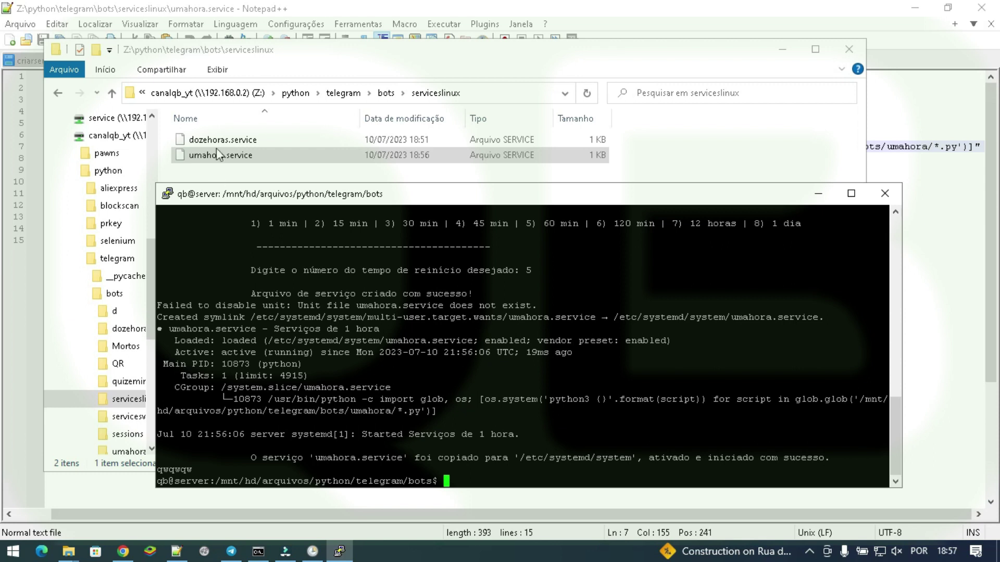
left_click(386, 93)
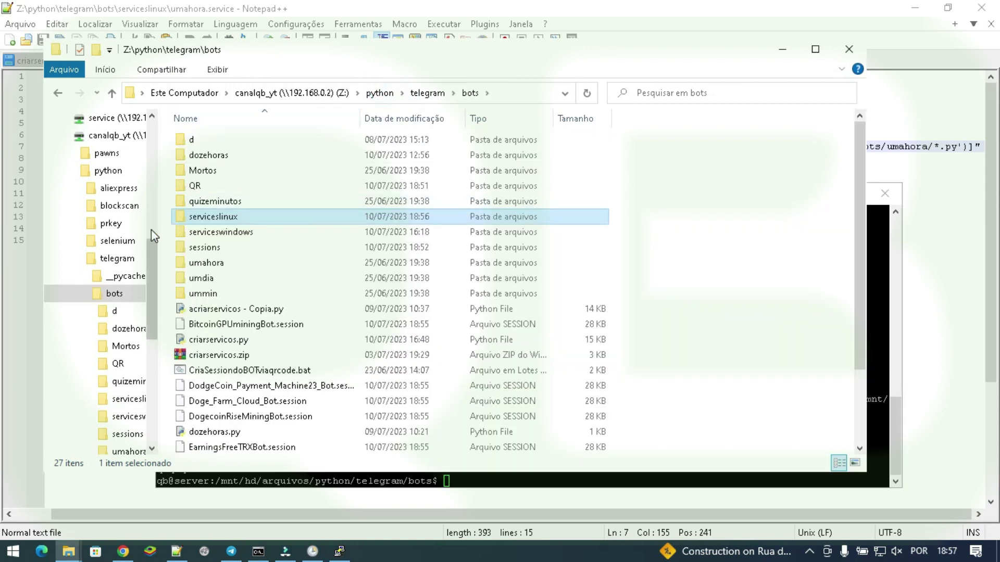